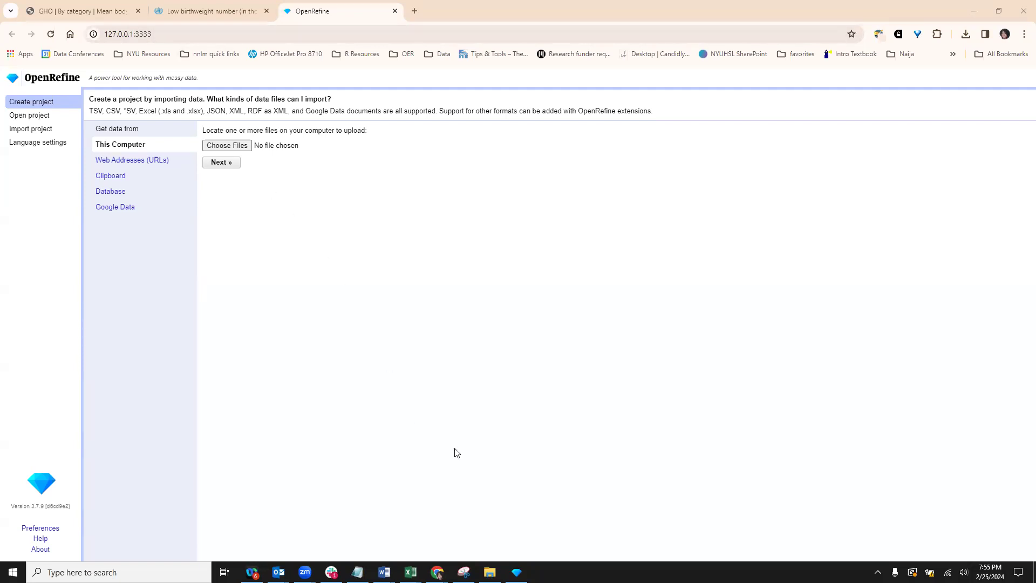
# View the command window running the OpenRefine server and minimize it again
pyautogui.moveTo(516, 572)
pyautogui.click(514, 535)
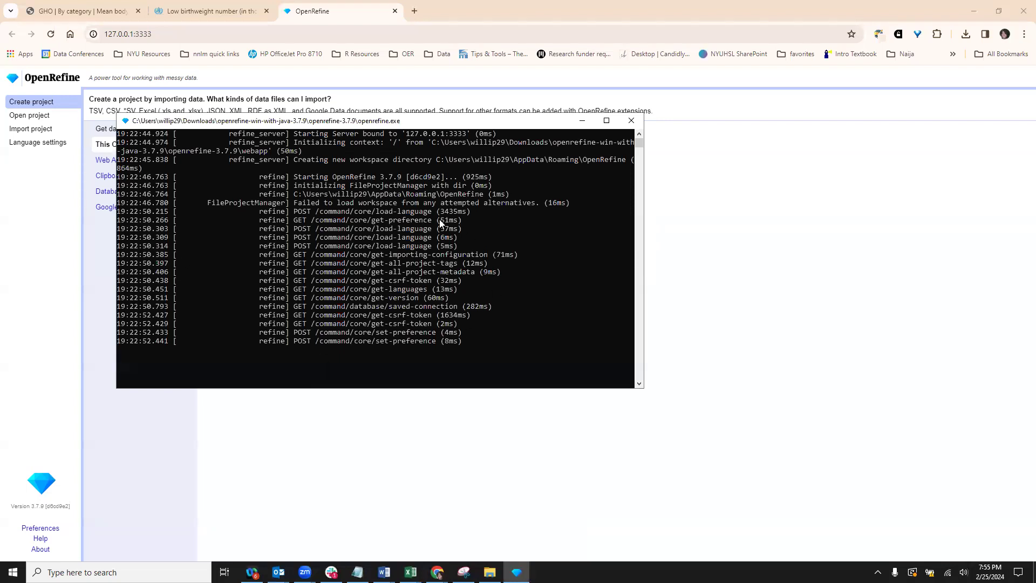
pyautogui.click(581, 121)
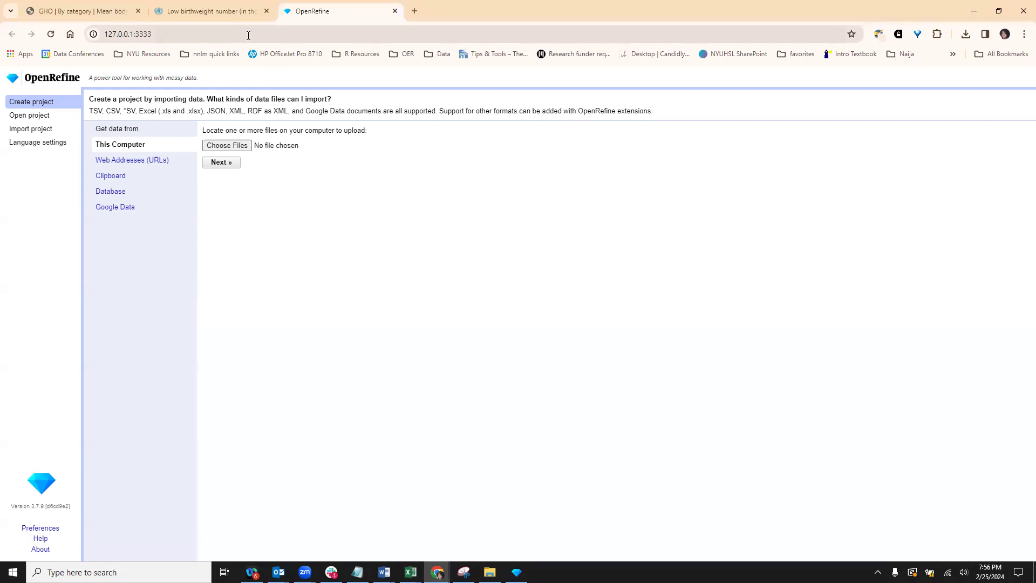
# Save the CSV export of the WHO low birthweight table to the Downloads folder as data-lowbirthweight.csv
pyautogui.click(215, 13)
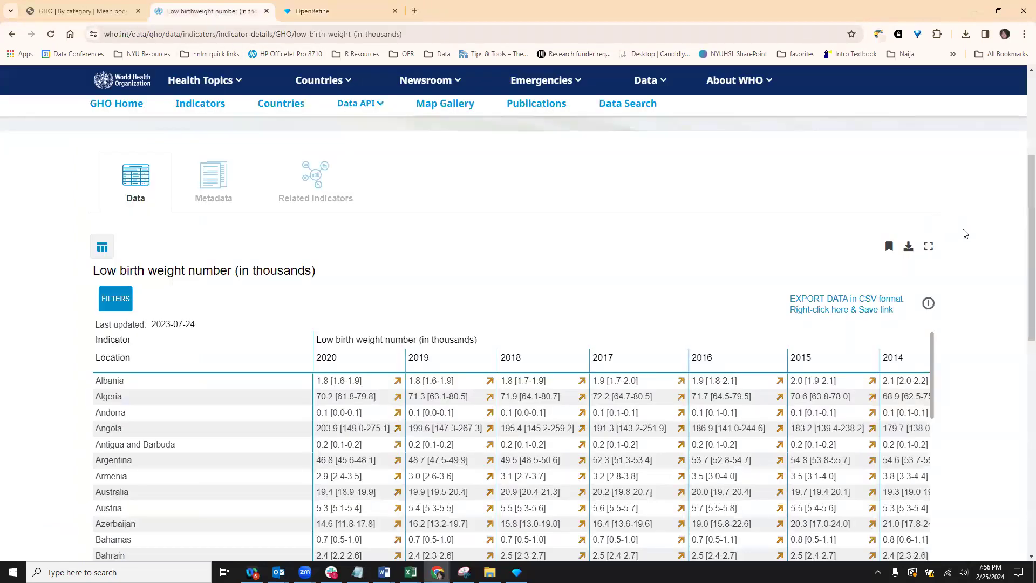
pyautogui.scroll(-2, 985, 251)
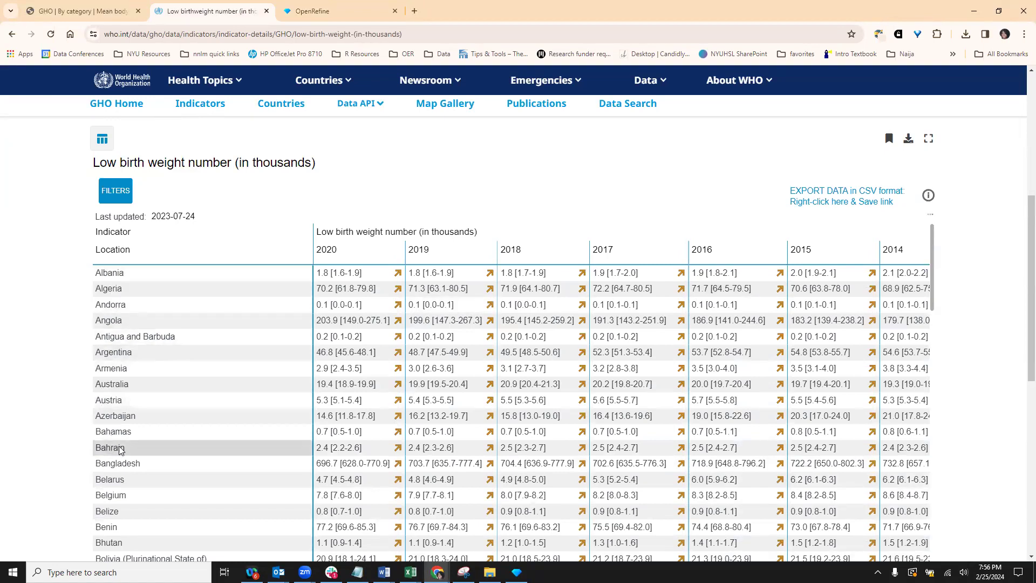
pyautogui.moveTo(542, 433)
pyautogui.scroll(2, 960, 362)
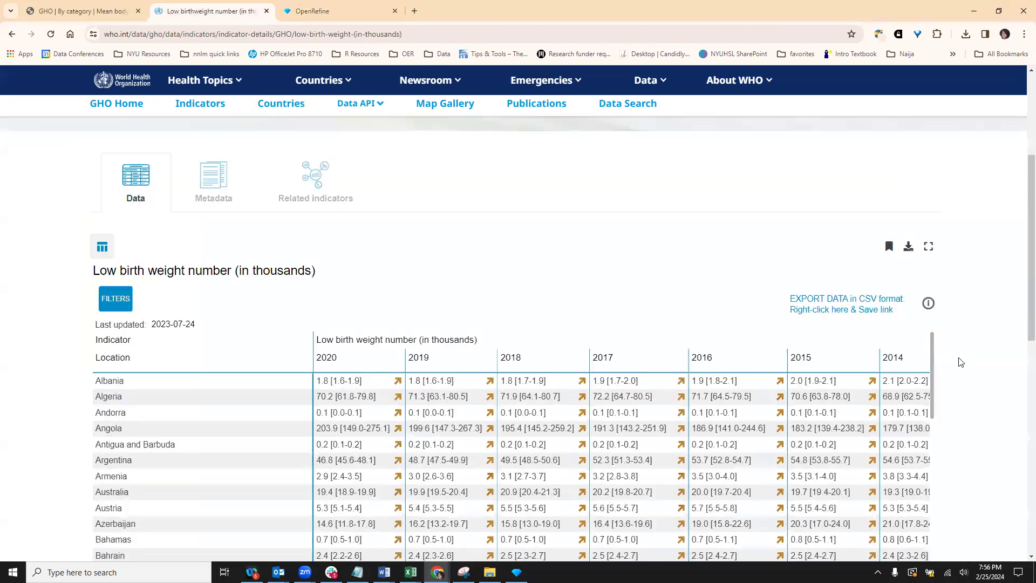
pyautogui.scroll(2, 961, 362)
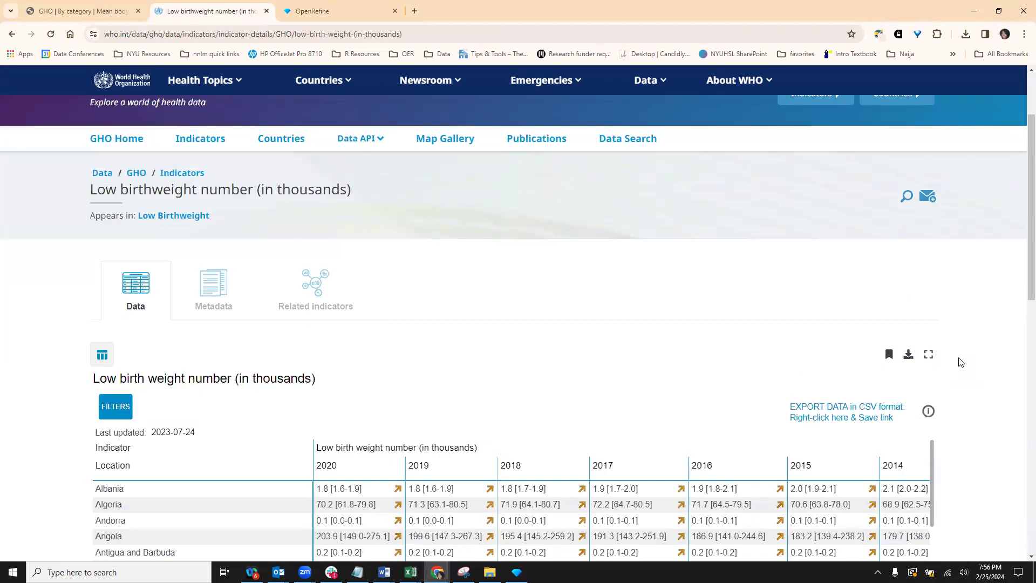
pyautogui.scroll(-2, 960, 362)
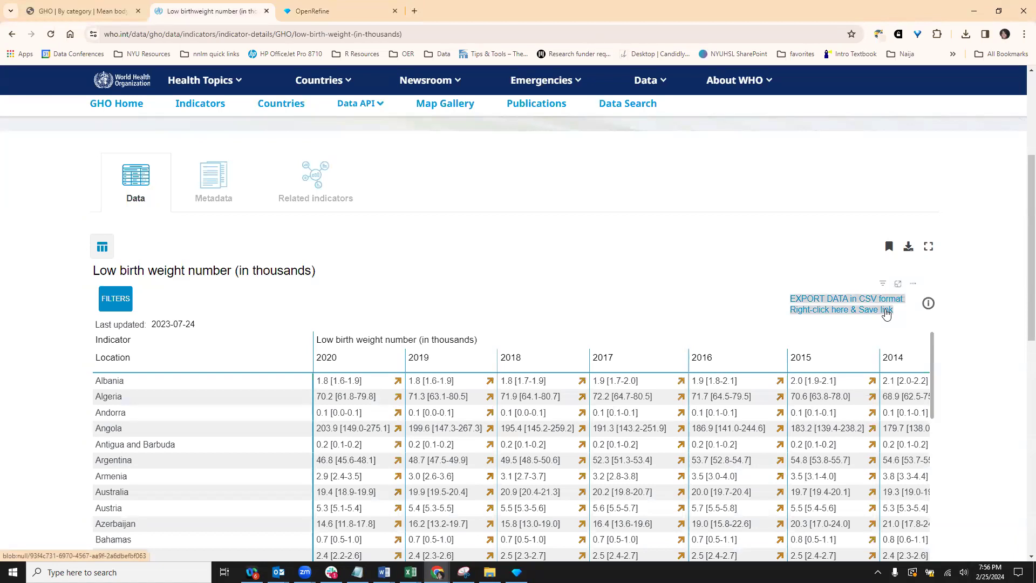
pyautogui.rightClick(886, 313)
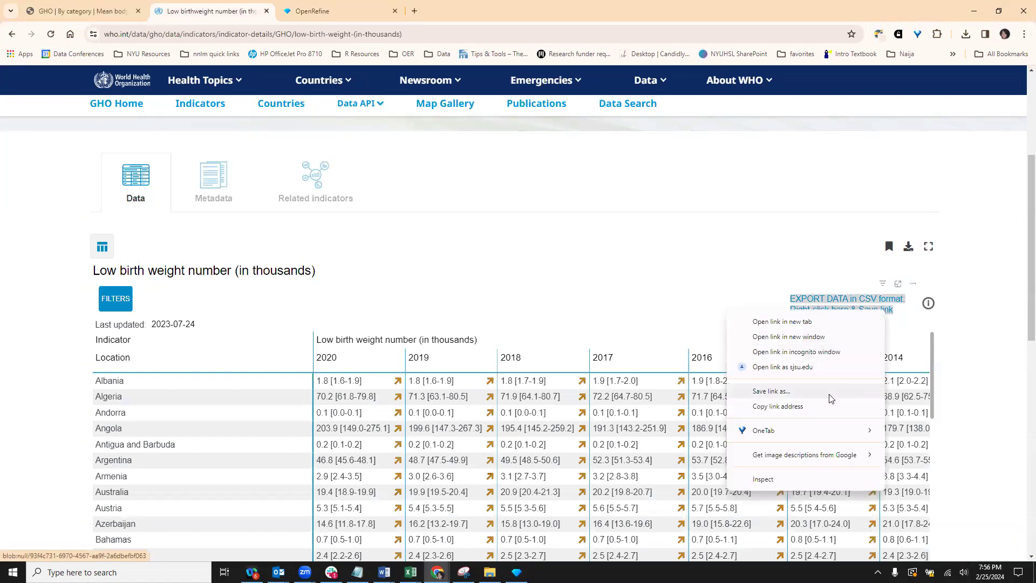
pyautogui.click(833, 405)
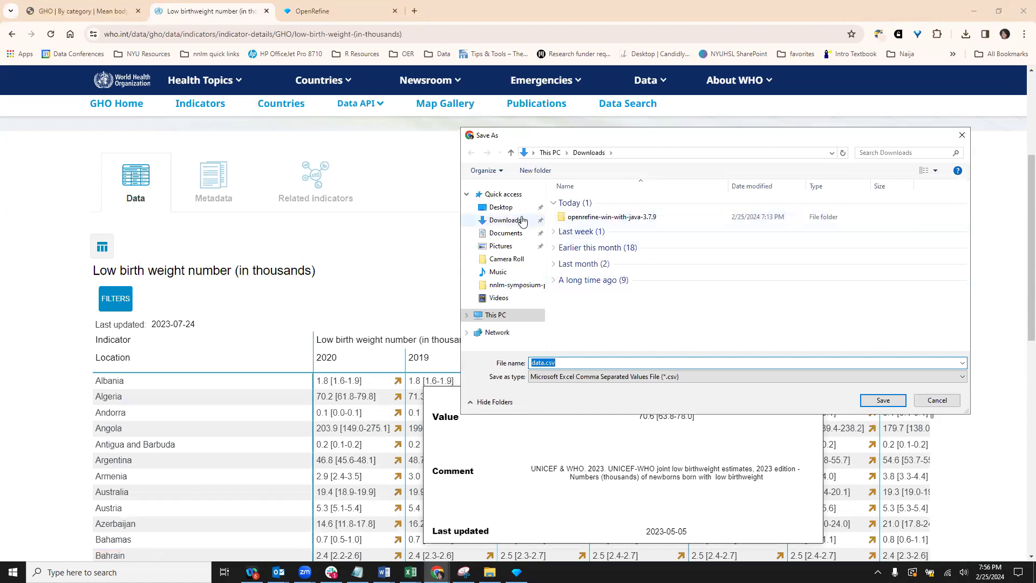
pyautogui.click(543, 362)
pyautogui.write('-lowbirthweight')
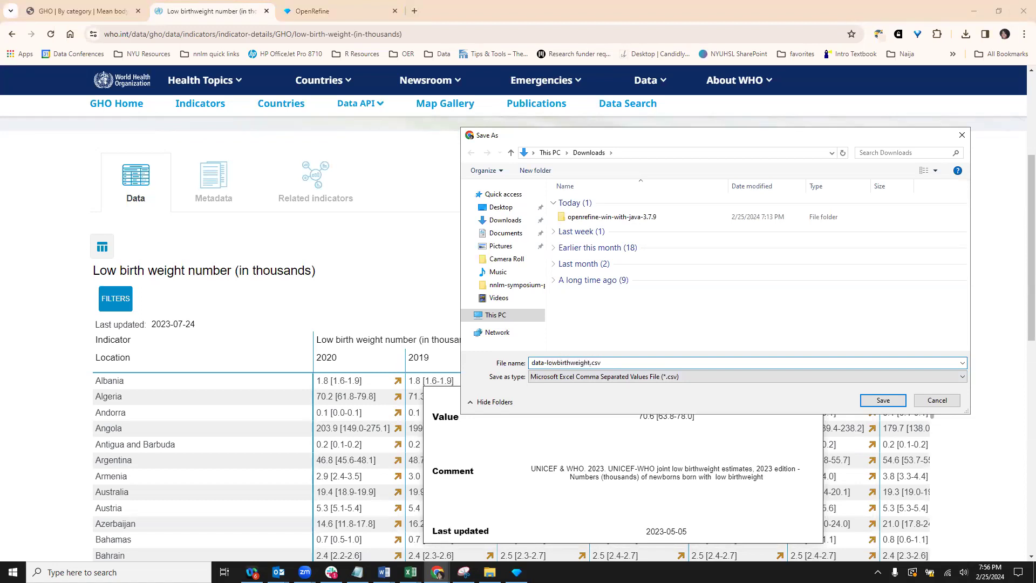
pyautogui.click(883, 401)
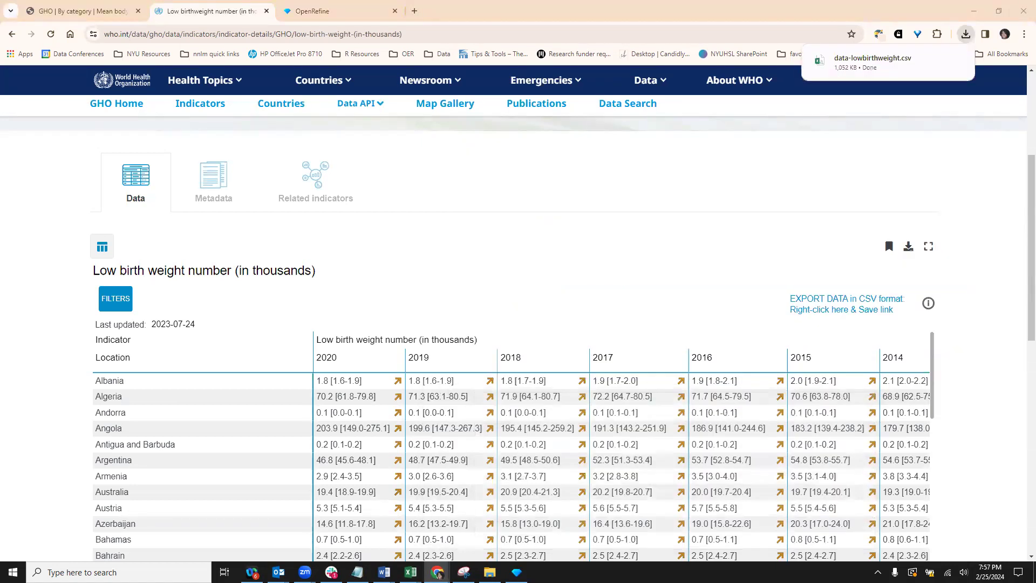
# Review the WHO mean body mass index page and save the matching Excel workbook in Downloads as data-bmi.xlsx
pyautogui.click(123, 15)
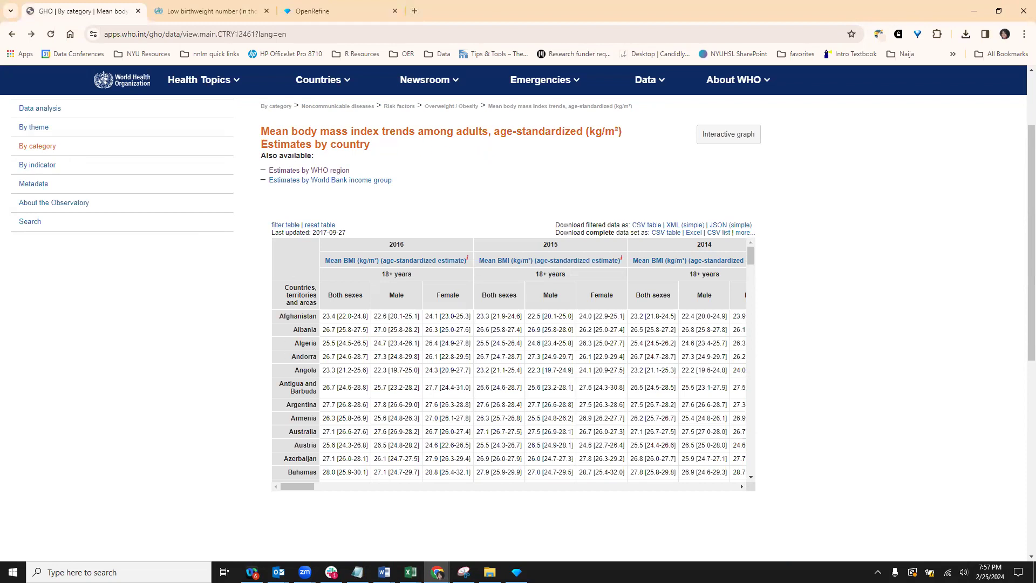
pyautogui.scroll(3, 291, 356)
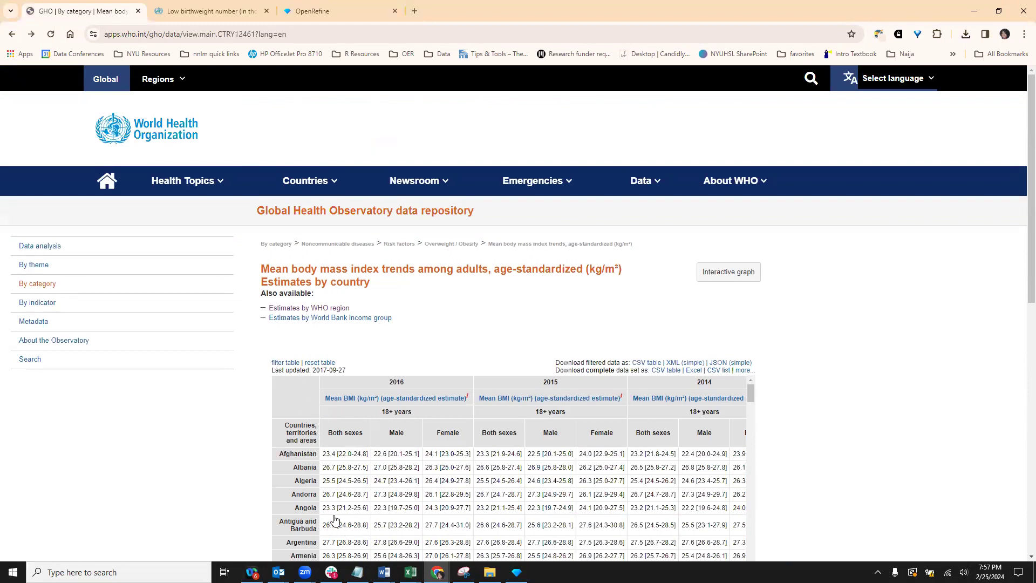
pyautogui.scroll(-5, 284, 457)
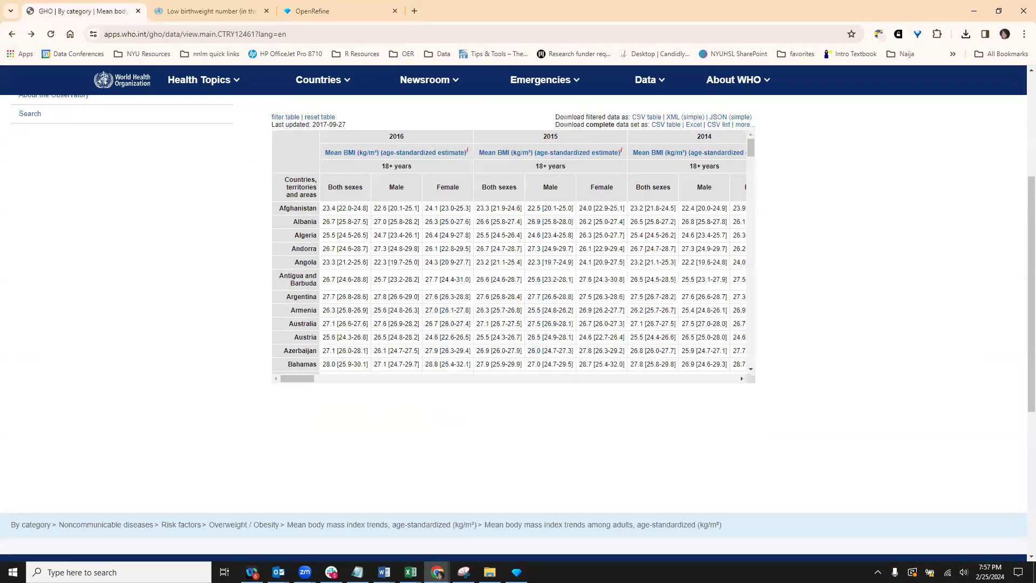
pyautogui.click(438, 573)
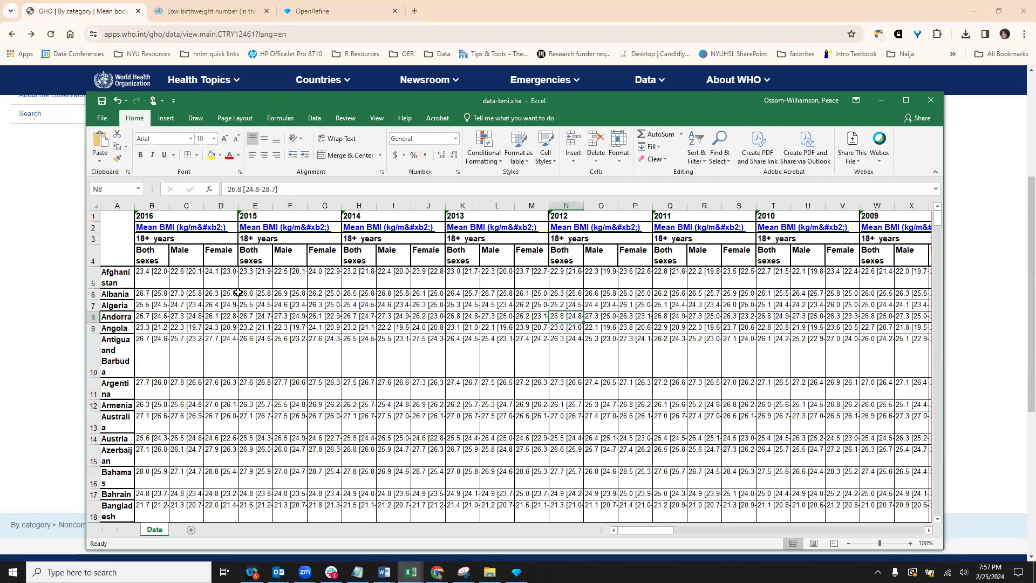
pyautogui.click(101, 117)
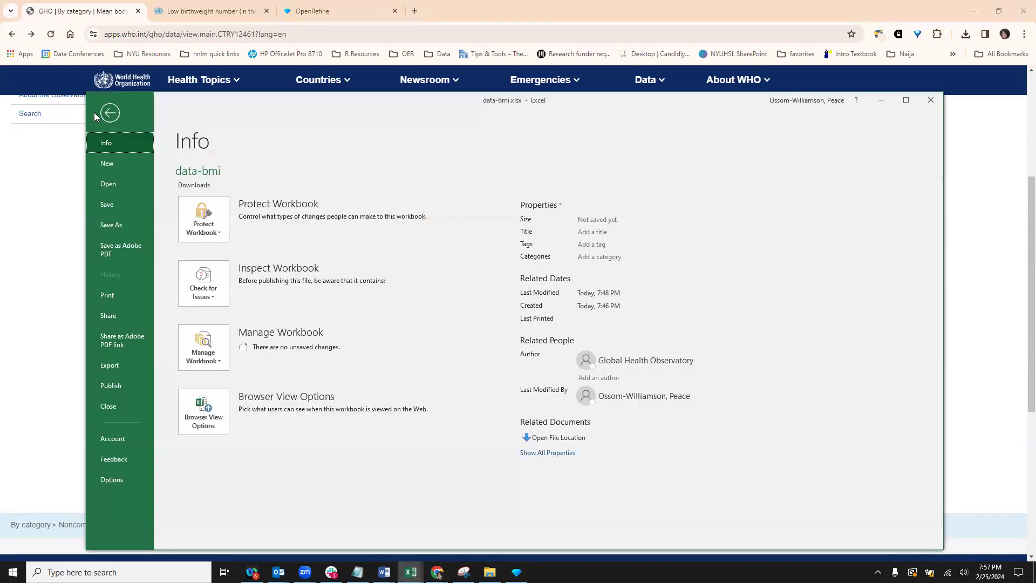
pyautogui.click(118, 228)
pyautogui.click(438, 187)
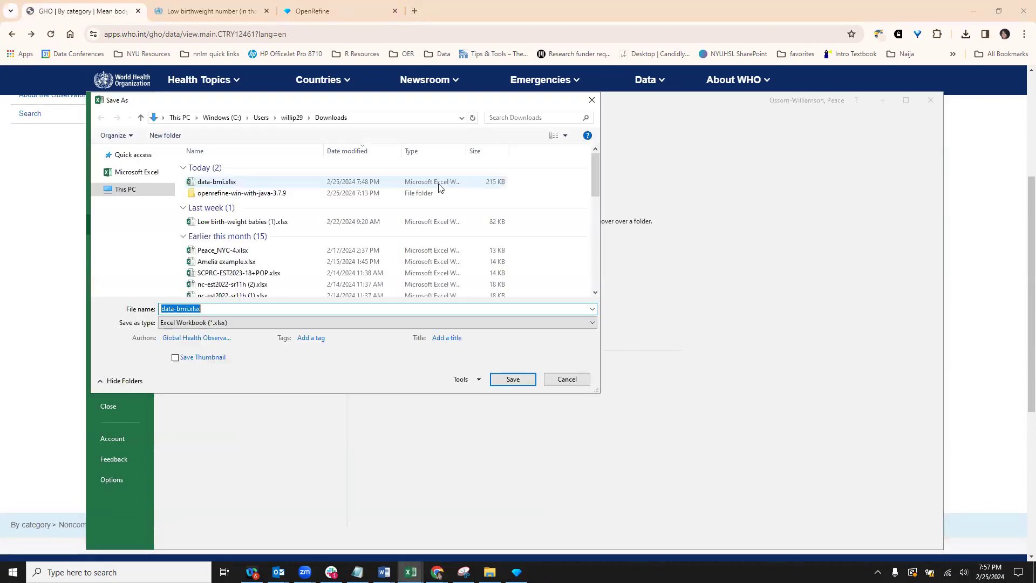
pyautogui.click(188, 308)
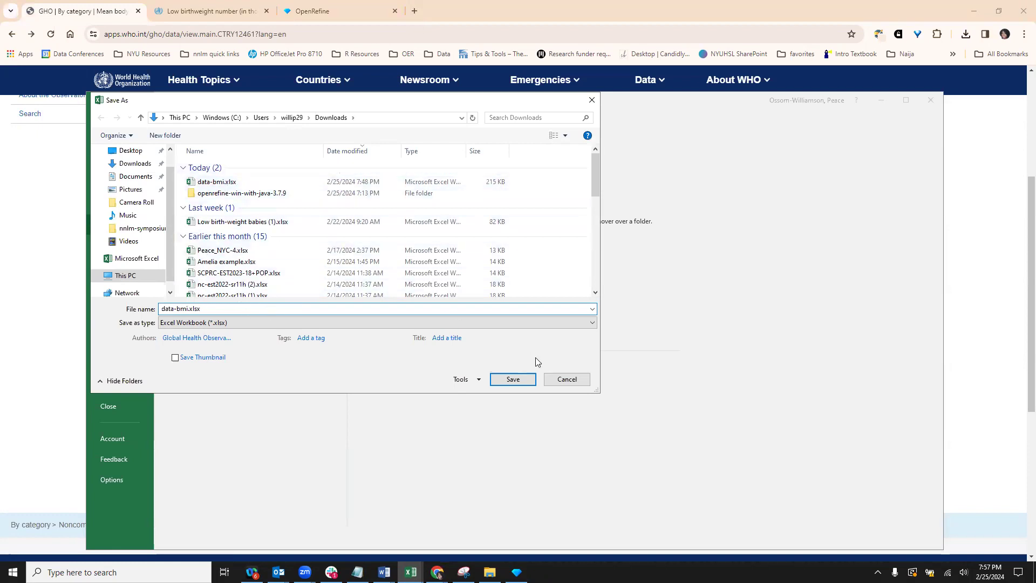
pyautogui.click(513, 380)
pyautogui.click(557, 290)
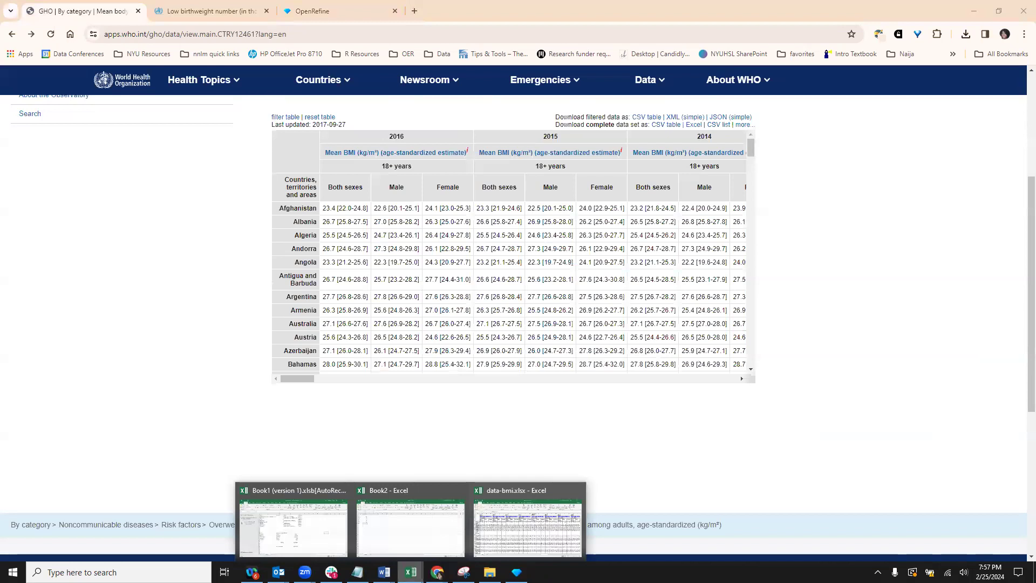
# Open data-lowbirthweight.csv from the Downloads folder in Excel and close the File Explorer window
pyautogui.click(13, 572)
pyautogui.click(187, 272)
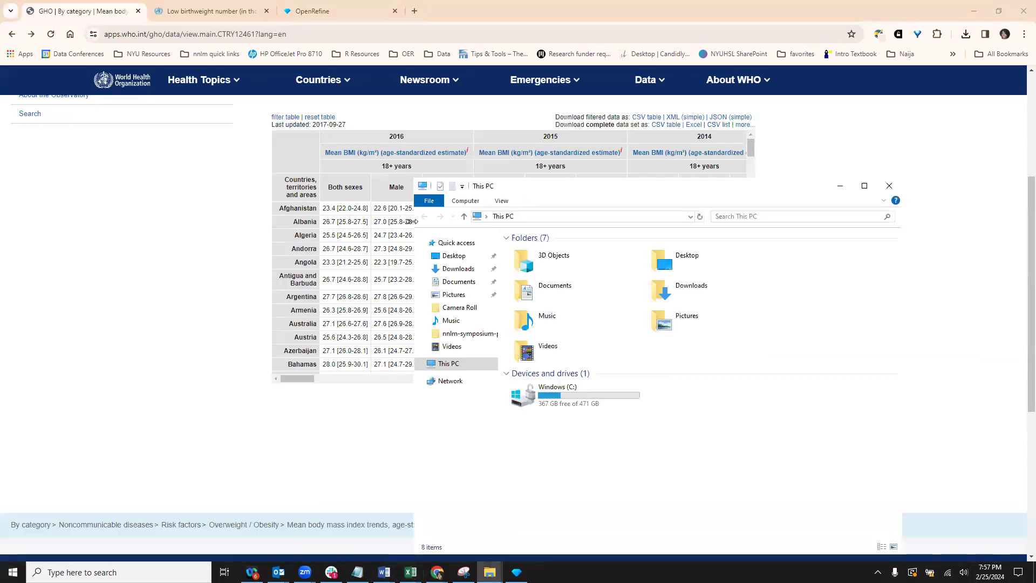
pyautogui.click(458, 268)
pyautogui.doubleClick(542, 276)
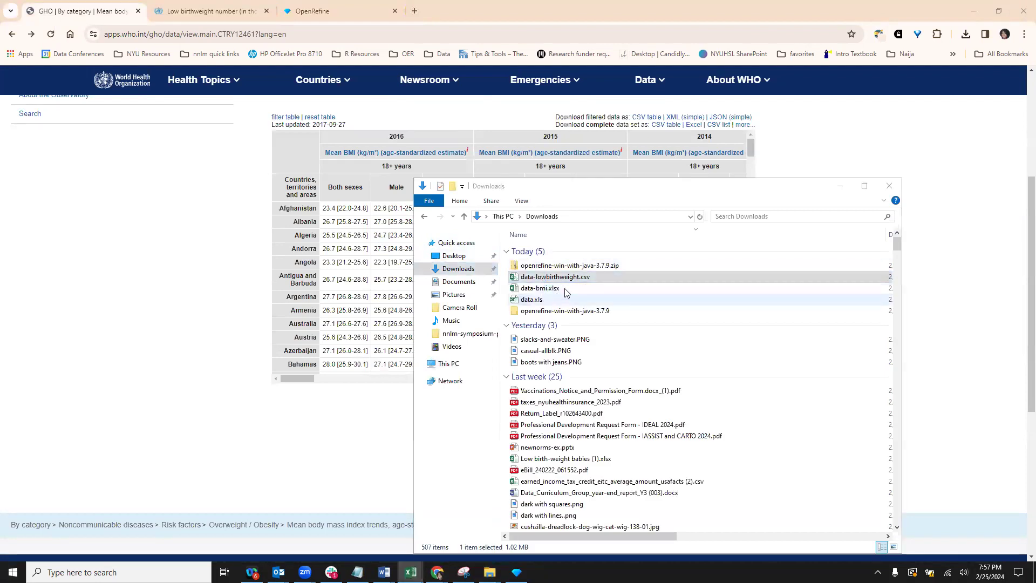
pyautogui.click(888, 186)
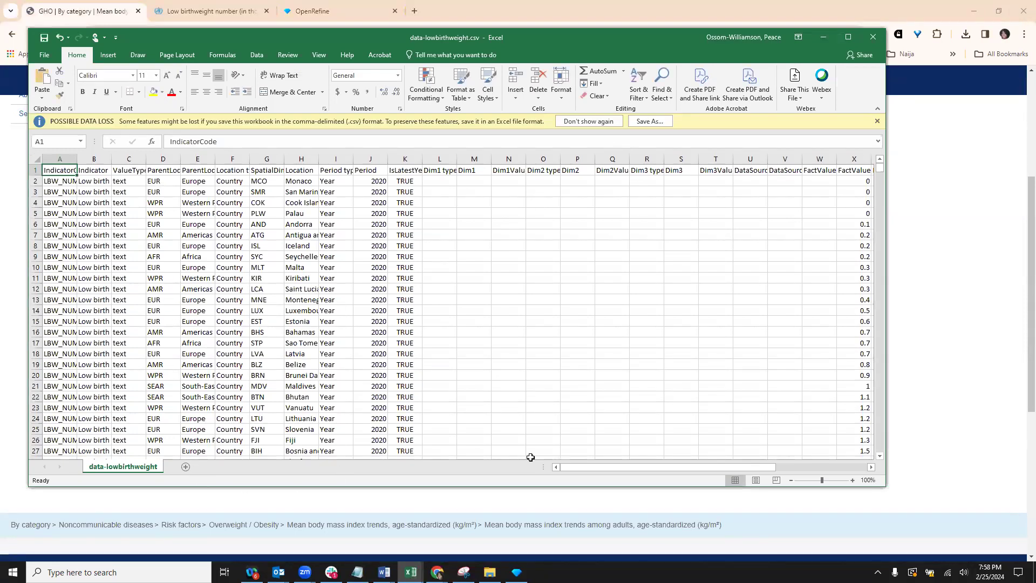
# Examine the FactValueNumeric, FactValueNumericLow and Value columns, comparing how row 13 stores its estimate and range
pyautogui.moveTo(561, 470); pyautogui.dragTo(678, 477)
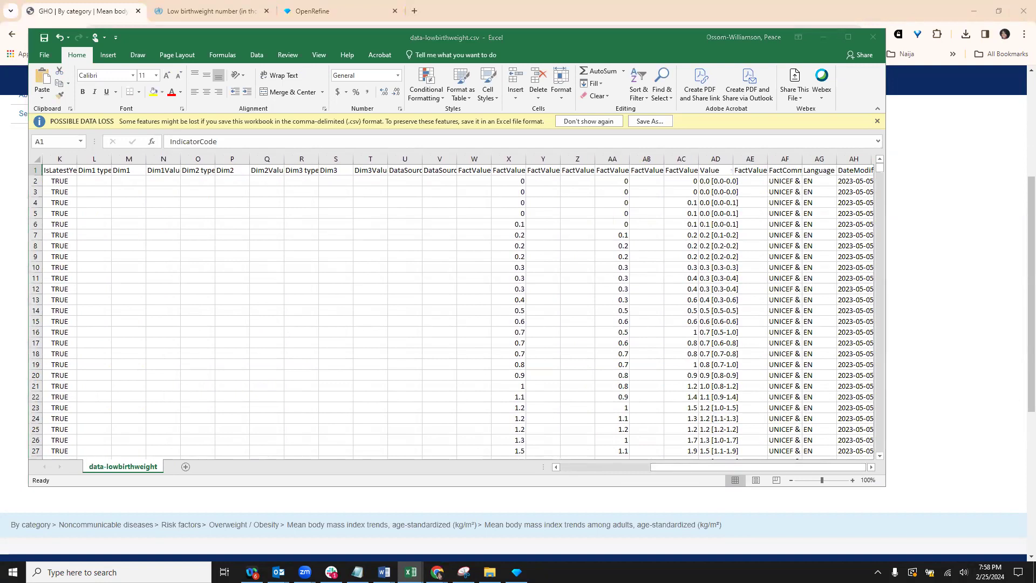
pyautogui.click(678, 471)
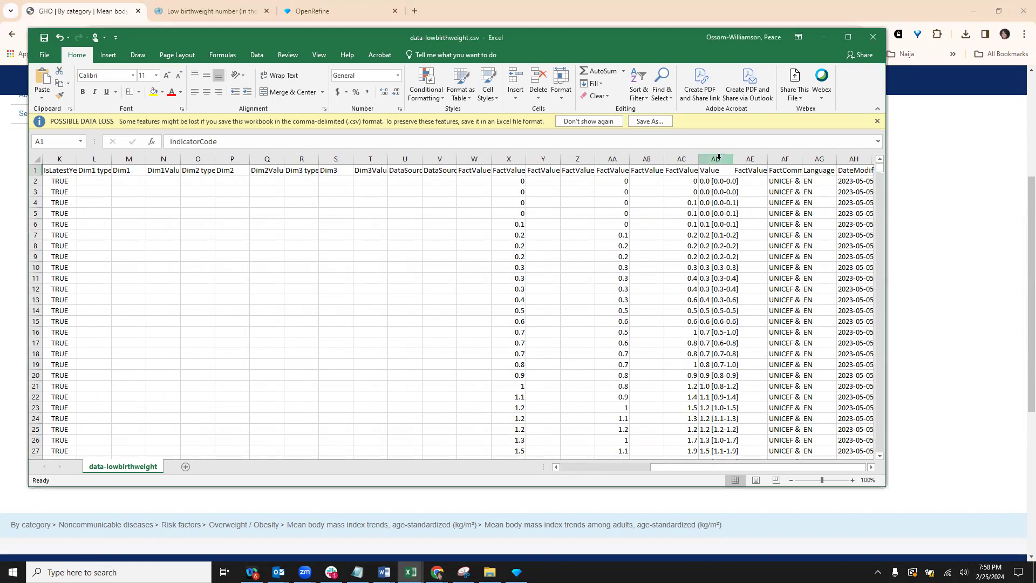
pyautogui.click(610, 160)
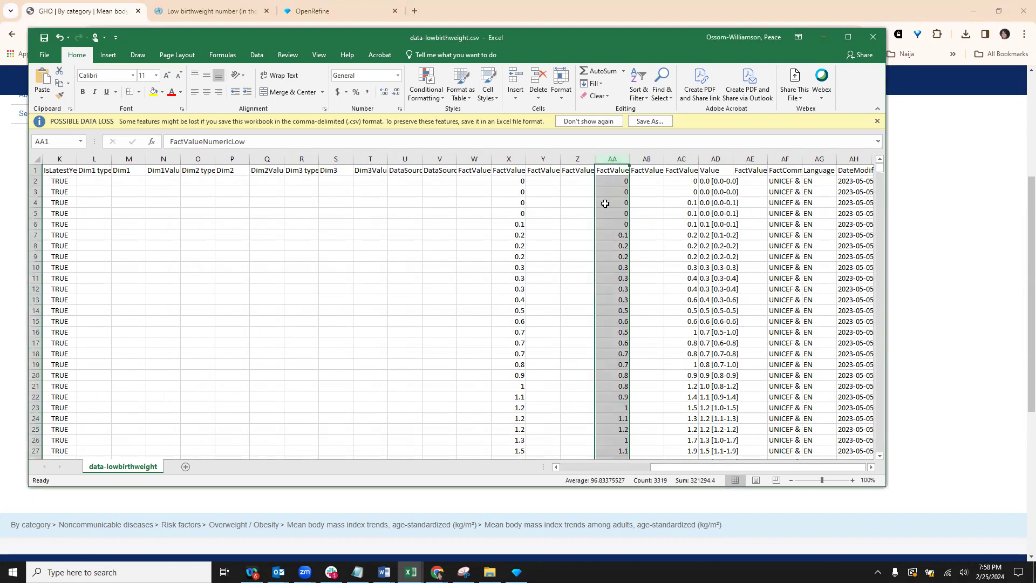
pyautogui.click(512, 159)
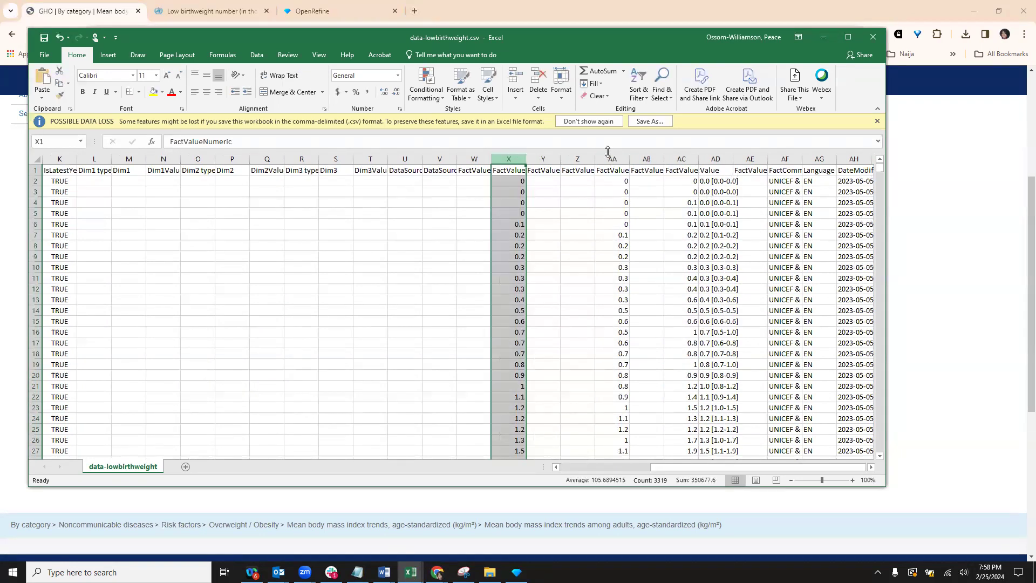
pyautogui.click(676, 158)
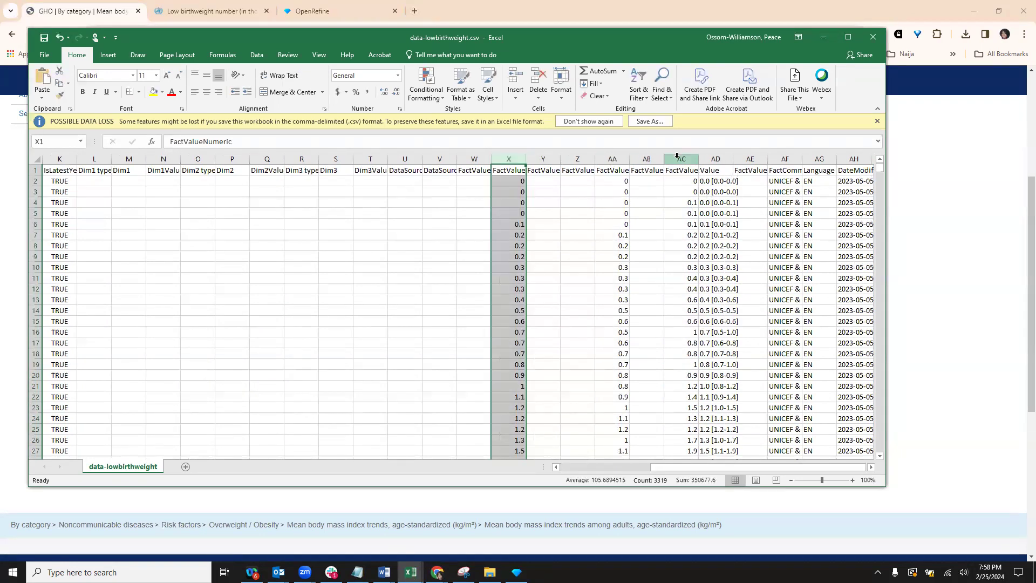
pyautogui.click(726, 162)
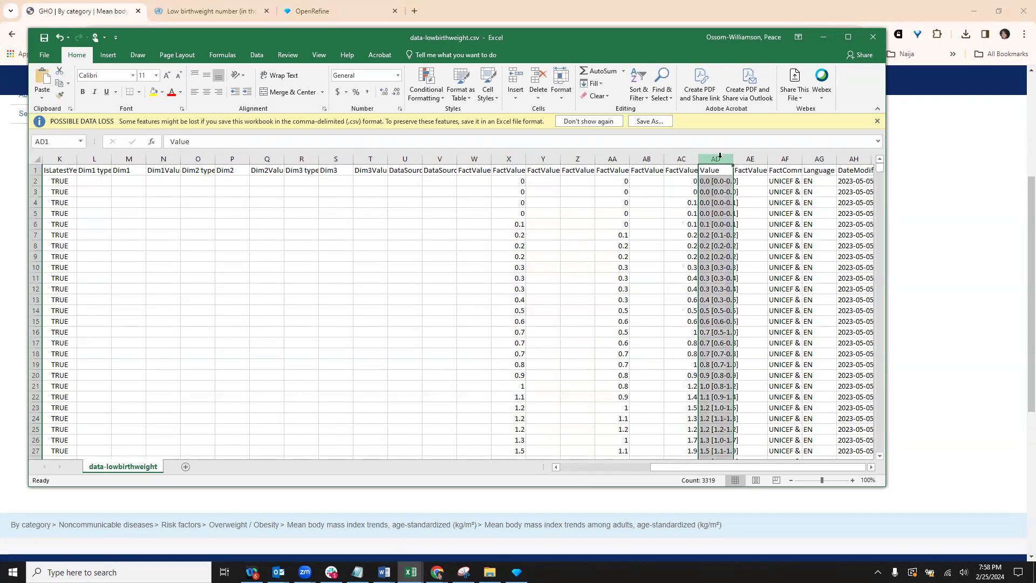
pyautogui.click(519, 301)
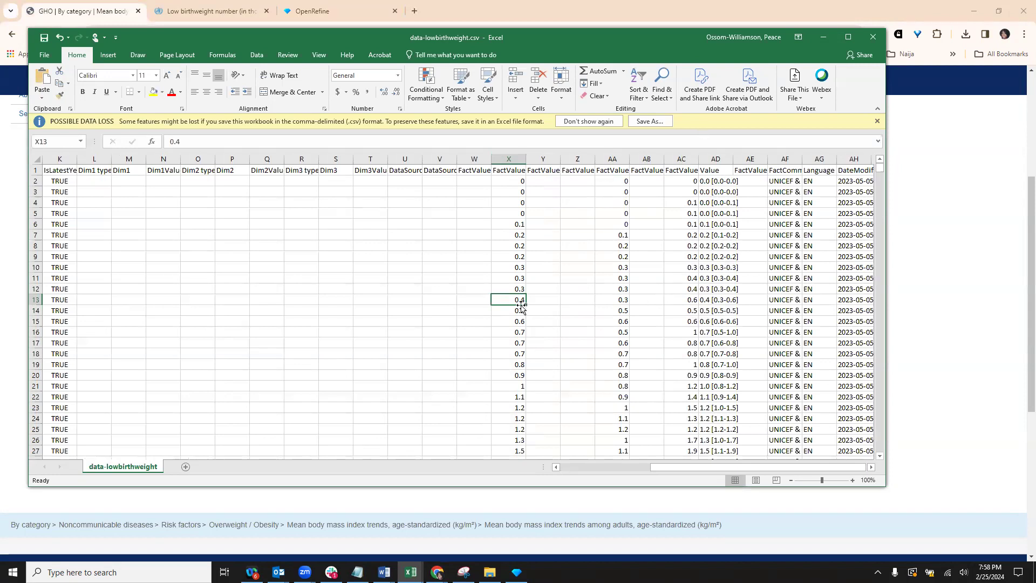
pyautogui.click(34, 300)
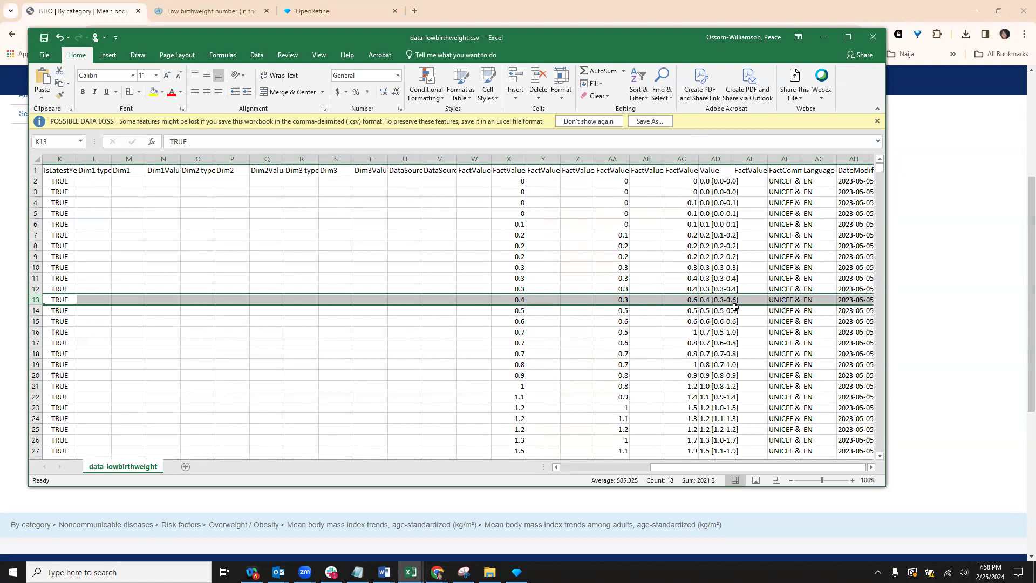
pyautogui.click(513, 171)
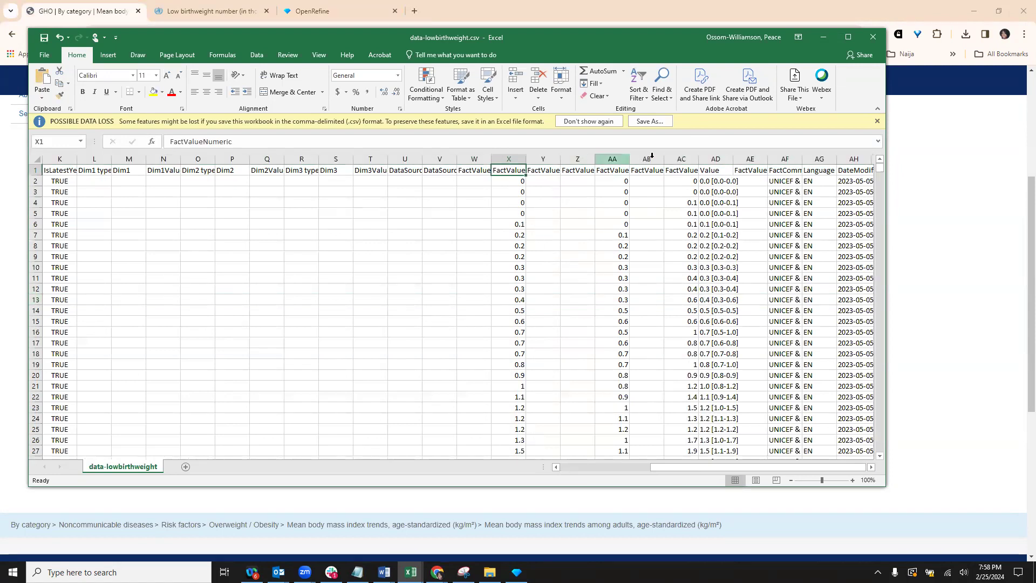
pyautogui.click(622, 172)
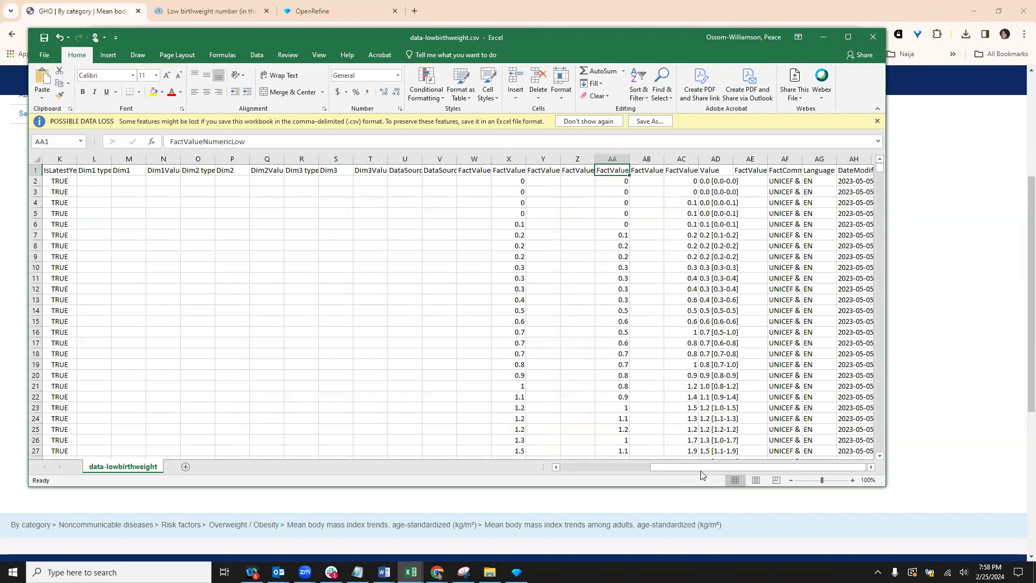
# Examine the Period type and Period columns near the start of the low birthweight sheet
pyautogui.moveTo(656, 467); pyautogui.dragTo(500, 479)
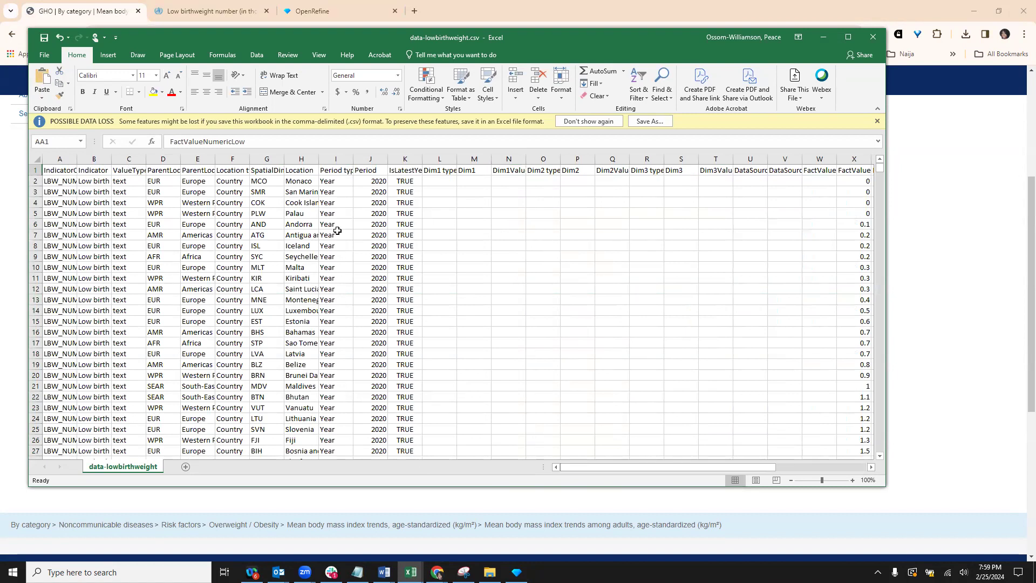
pyautogui.click(335, 172)
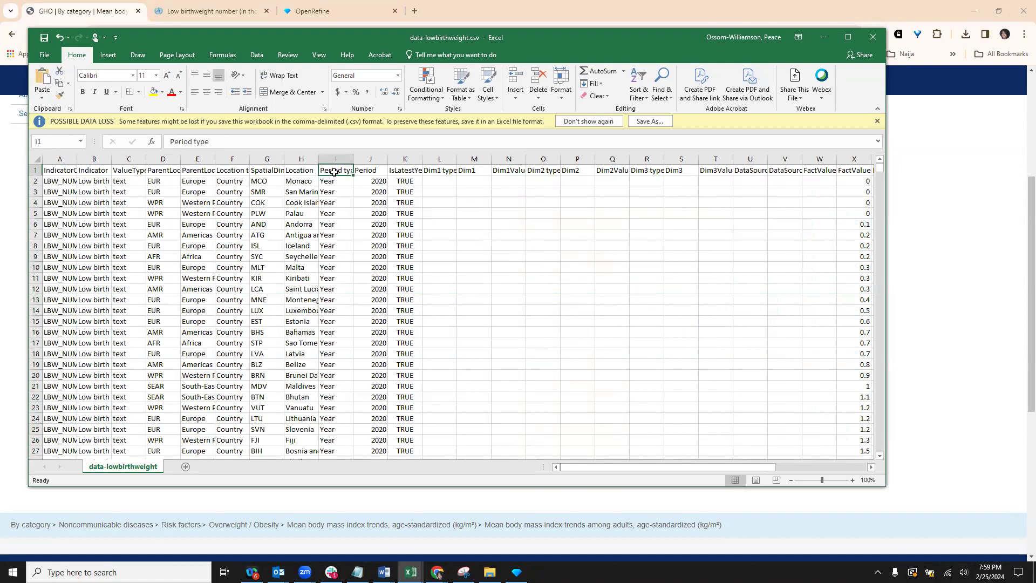
pyautogui.click(378, 159)
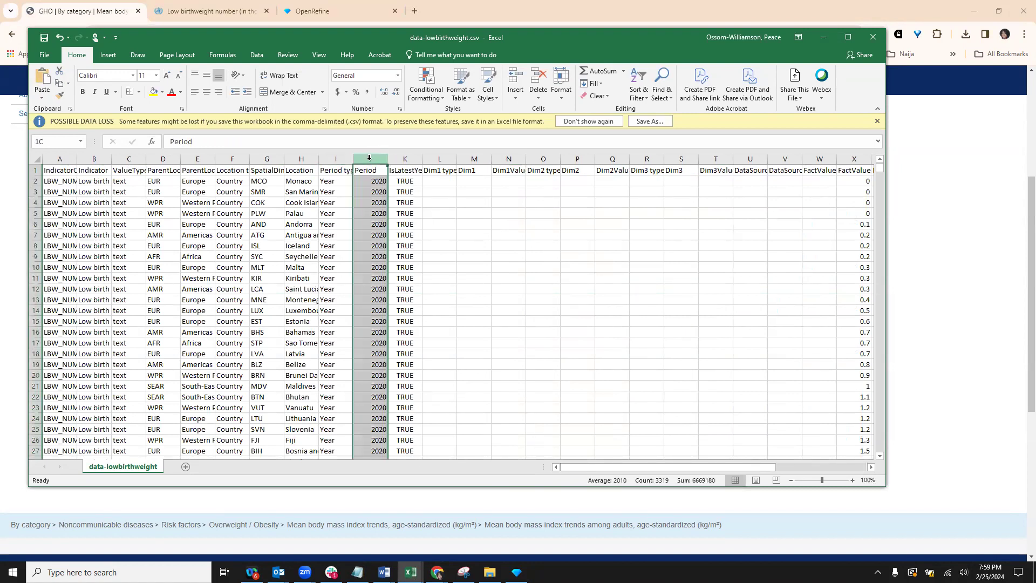
# Turn on column filters for the header row of the low birthweight sheet
pyautogui.click(326, 157)
pyautogui.click(335, 172)
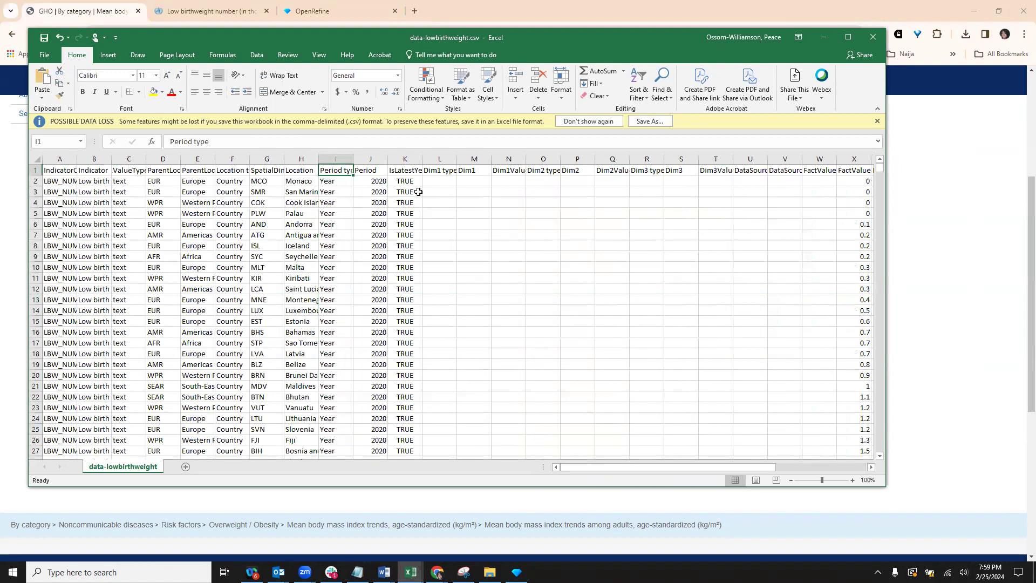
pyautogui.click(637, 92)
pyautogui.click(652, 149)
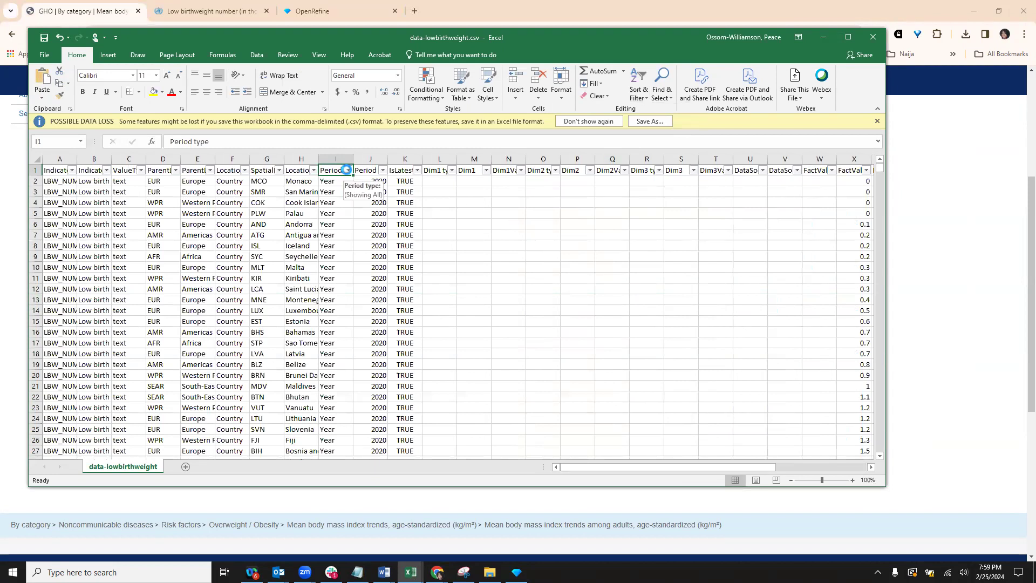
# Examine the distinct values offered by the Period type and Period column filters in the low birthweight sheet
pyautogui.click(348, 171)
pyautogui.click(348, 170)
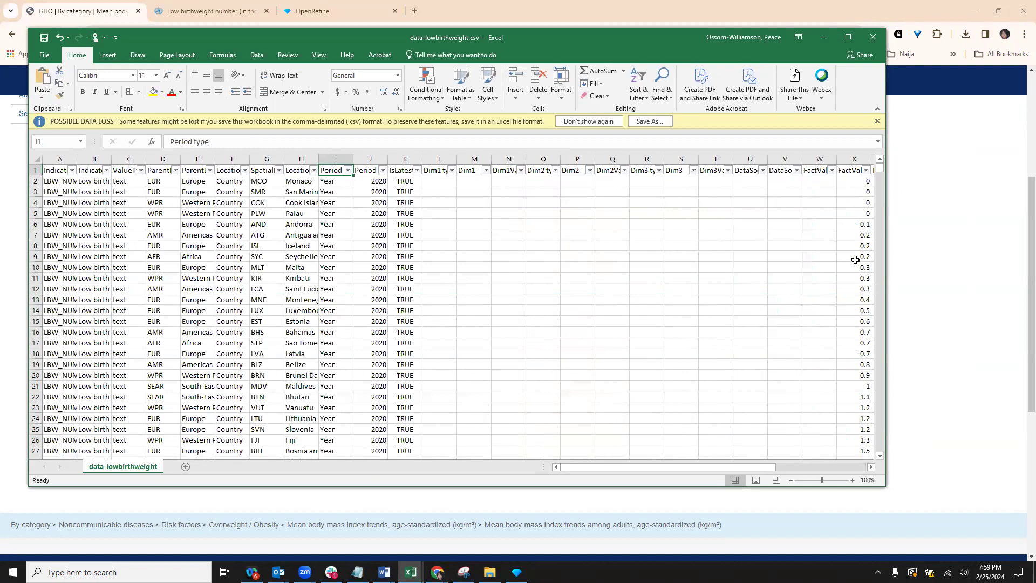
pyautogui.click(348, 171)
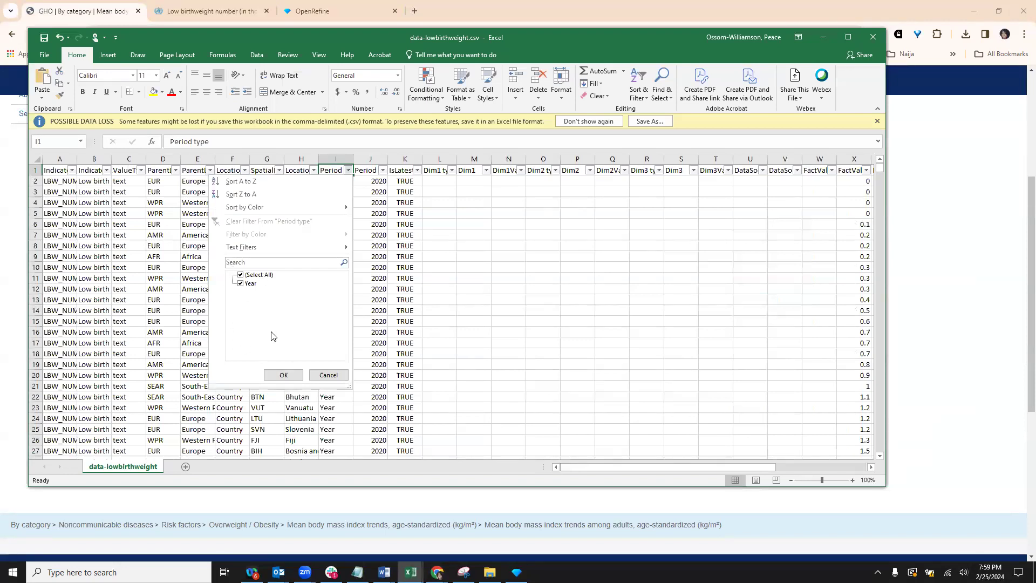
pyautogui.click(327, 375)
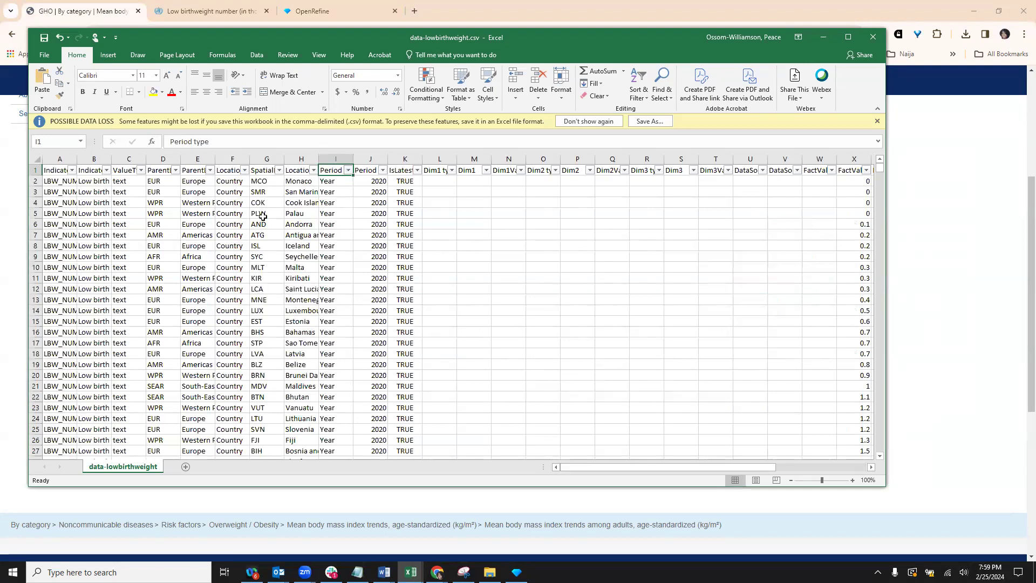
pyautogui.click(384, 171)
pyautogui.scroll(-3, 302, 319)
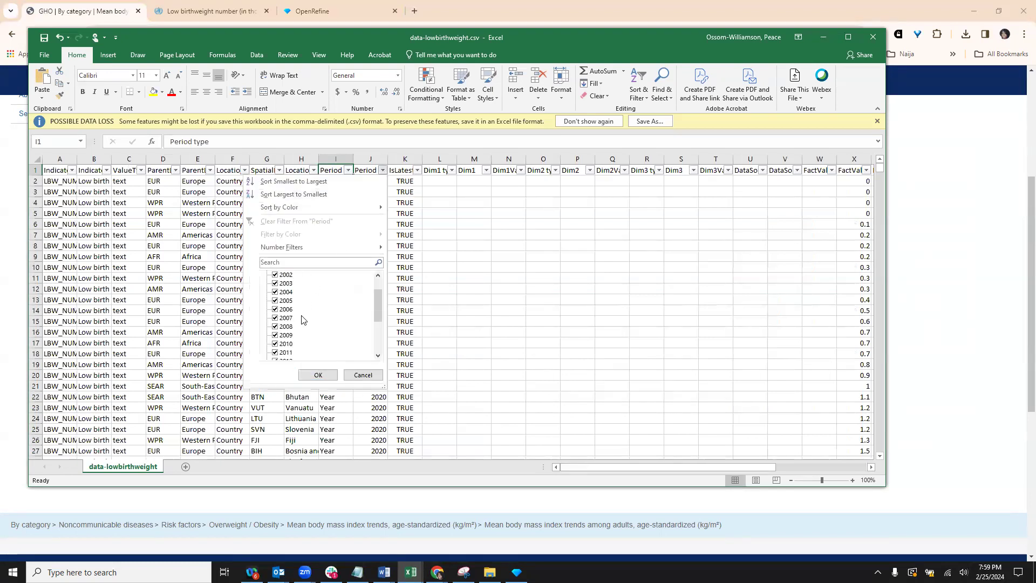
pyautogui.scroll(3, 304, 320)
pyautogui.scroll(-4, 303, 320)
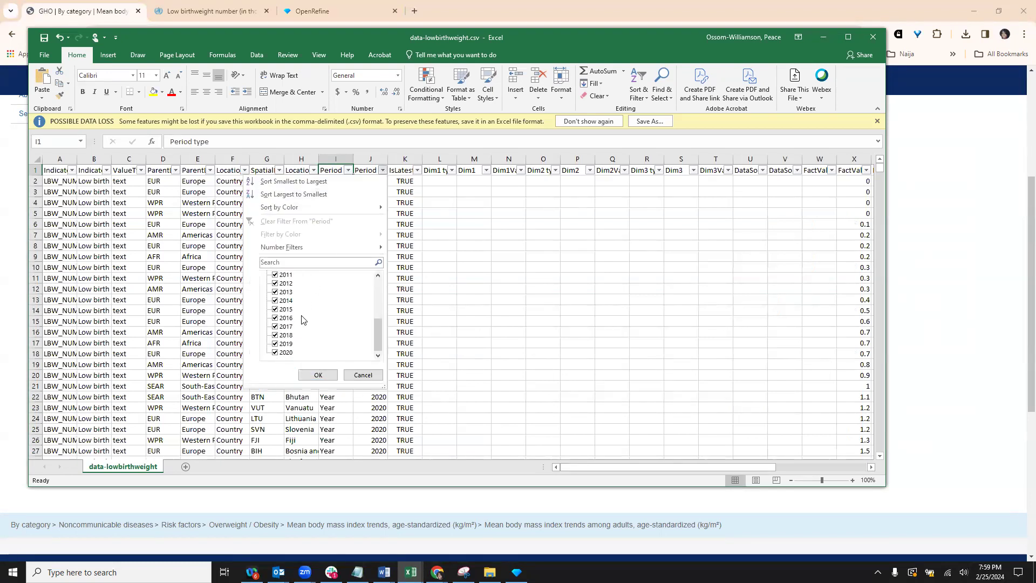
pyautogui.click(317, 375)
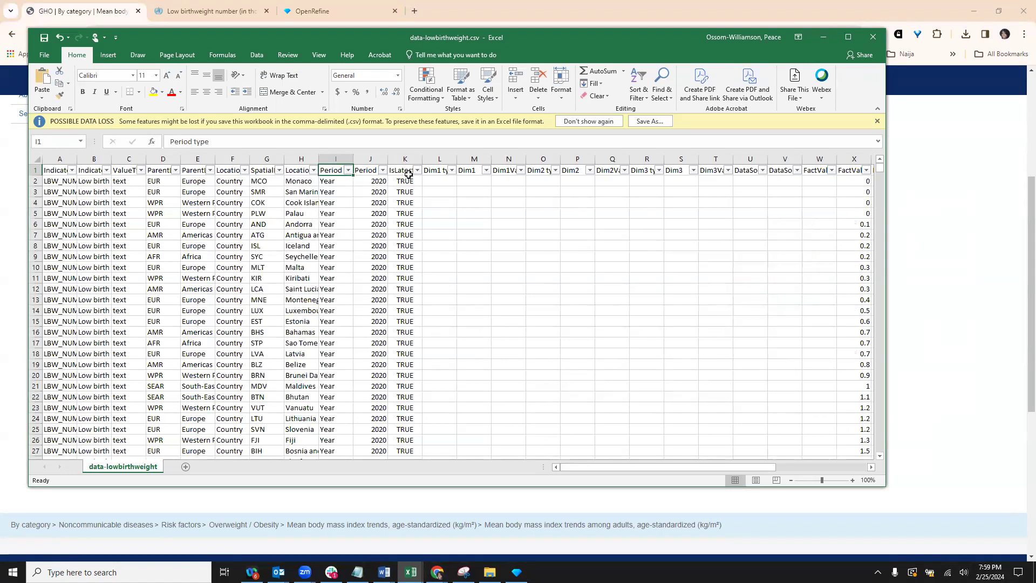
pyautogui.click(383, 170)
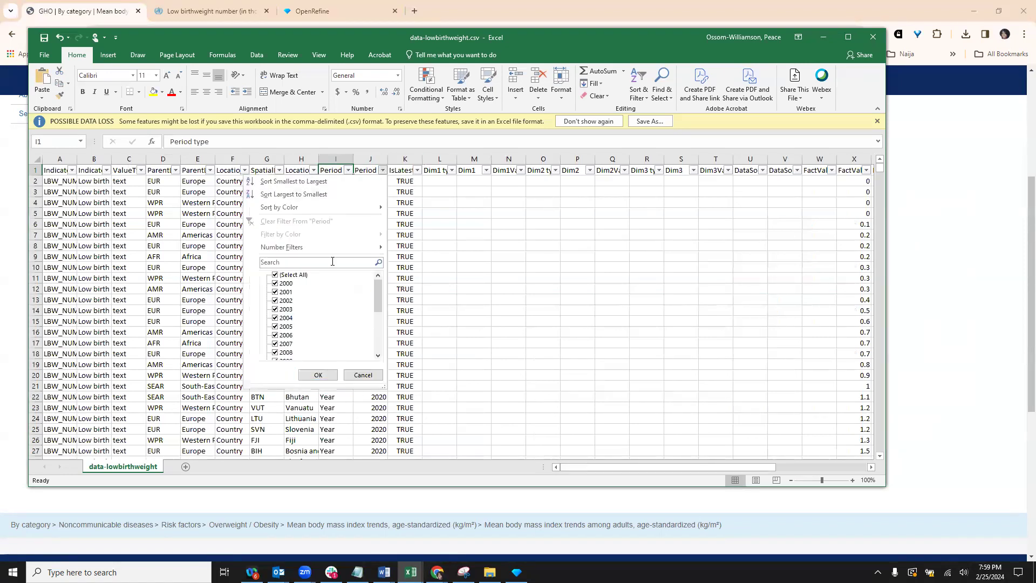
pyautogui.click(275, 283)
pyautogui.click(275, 292)
pyautogui.click(318, 374)
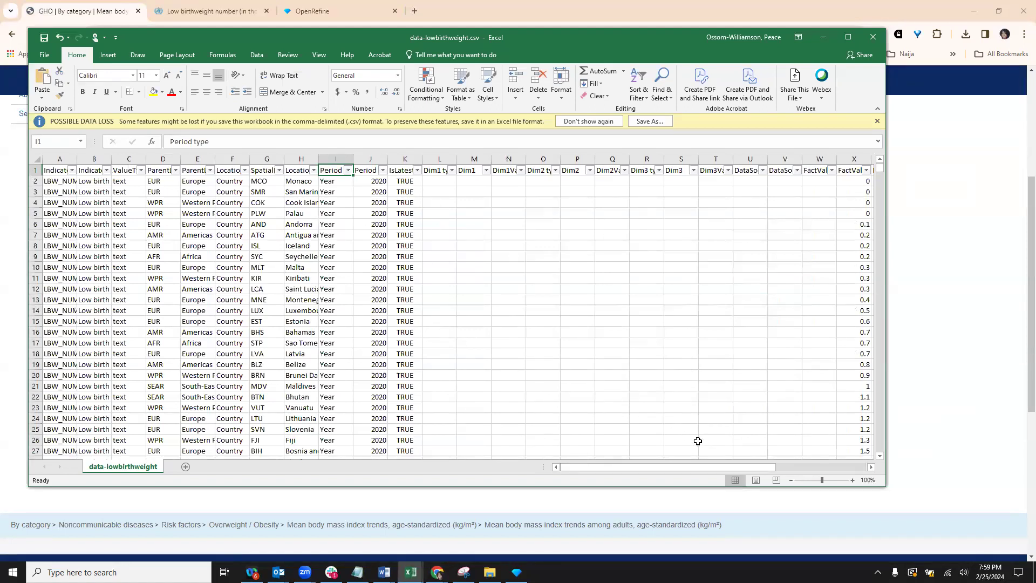
pyautogui.moveTo(661, 467); pyautogui.dragTo(434, 456)
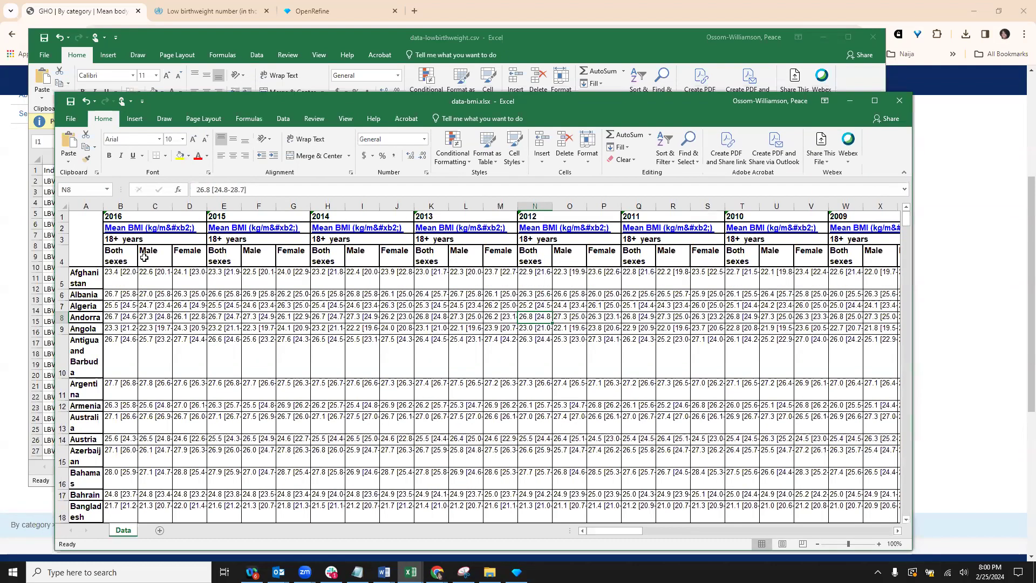
# Move the data-bmi.xlsx workbook window higher on the screen and enlarge it to show more of the sheet
pyautogui.click(153, 230)
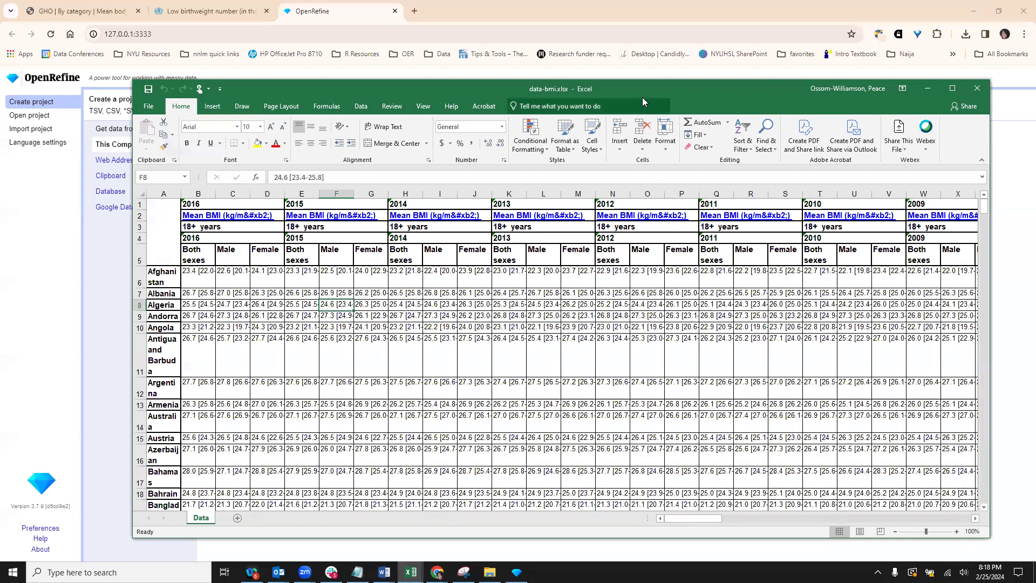
pyautogui.moveTo(642, 88); pyautogui.dragTo(620, 21)
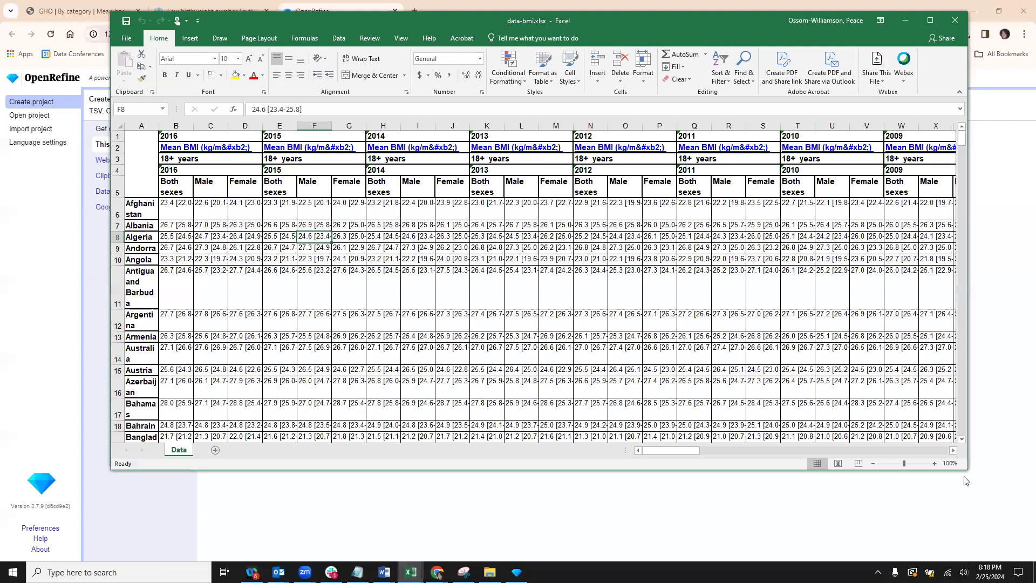
pyautogui.moveTo(968, 471); pyautogui.dragTo(996, 515)
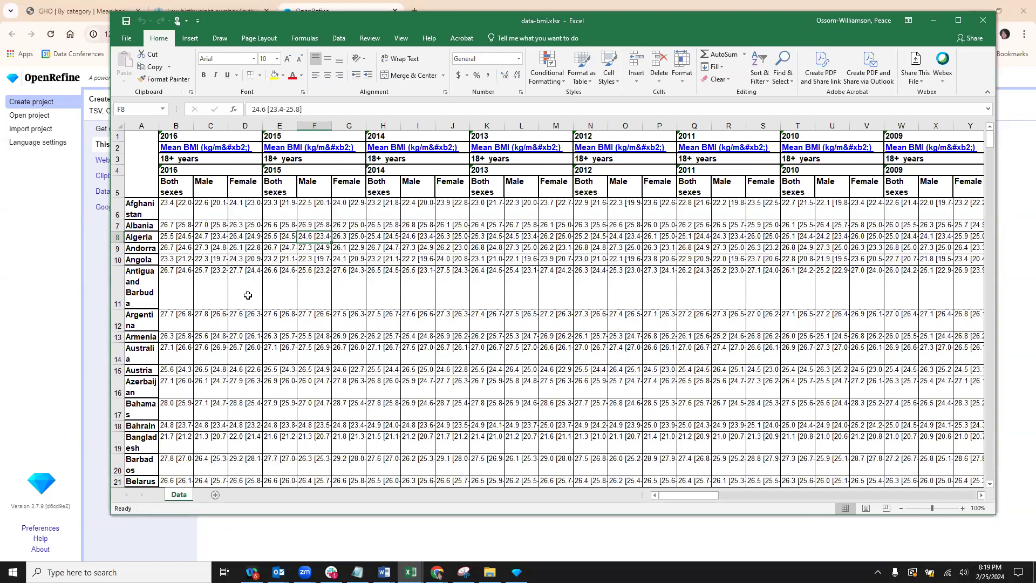
# Examine header rows 1 to 5 of the BMI sheet, comparing the year, indicator, age group and sex labels
pyautogui.click(239, 261)
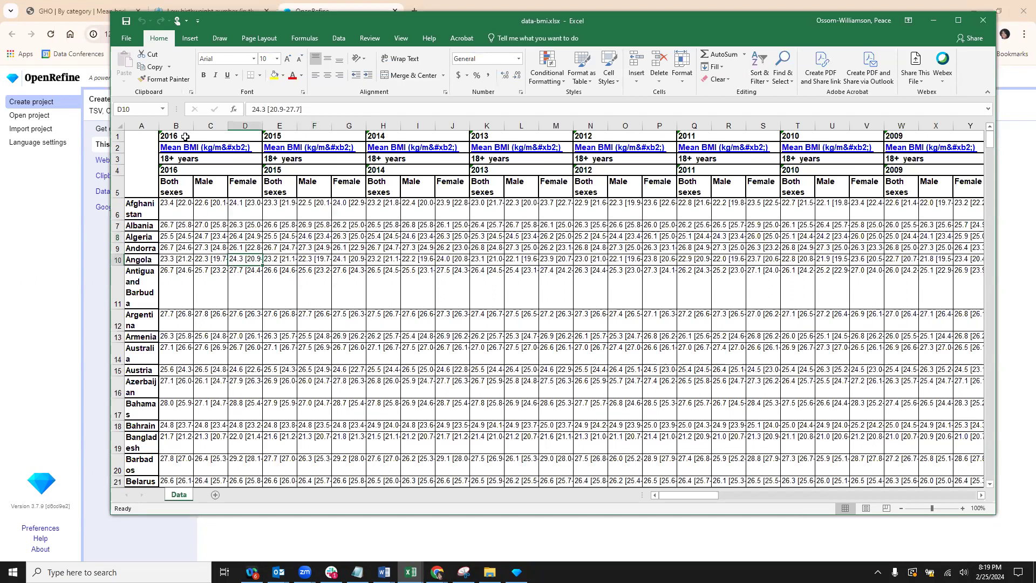
pyautogui.click(115, 136)
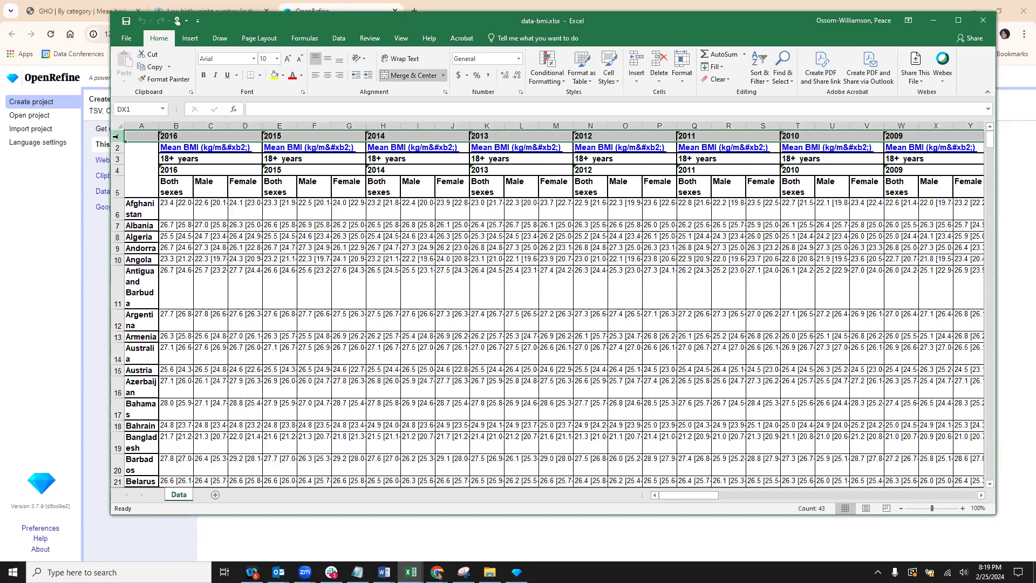
pyautogui.click(117, 169)
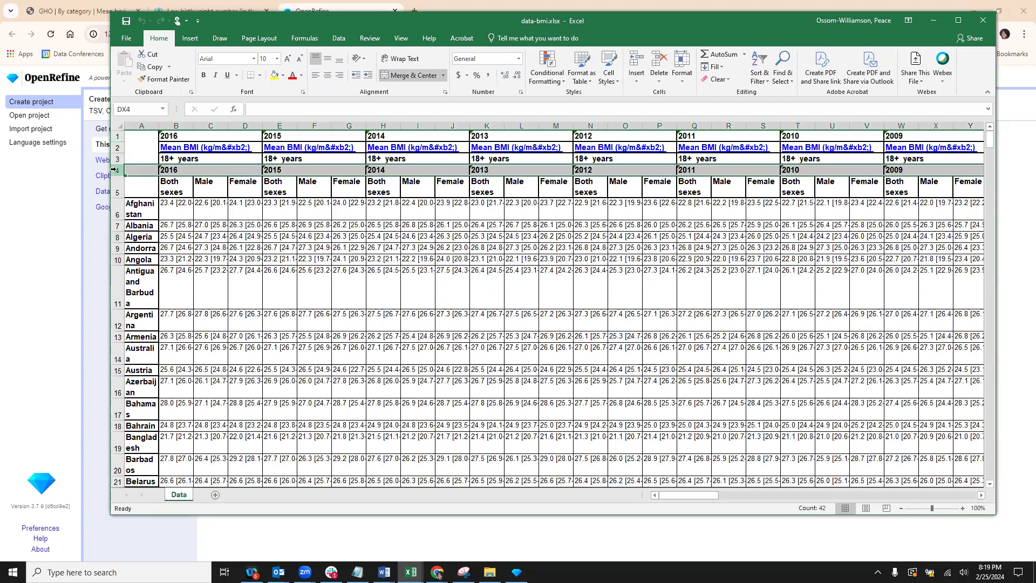
pyautogui.click(183, 187)
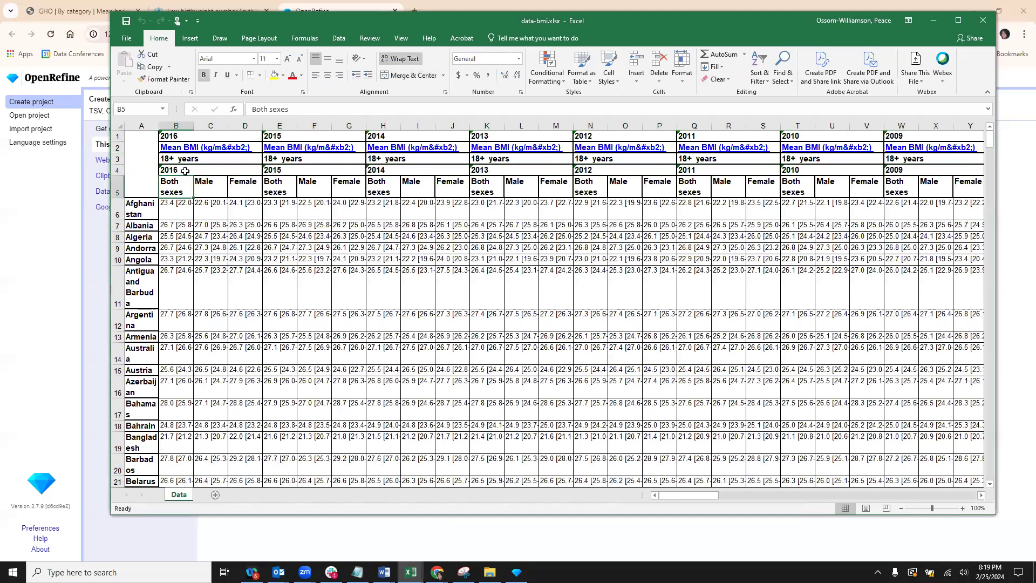
pyautogui.click(186, 170)
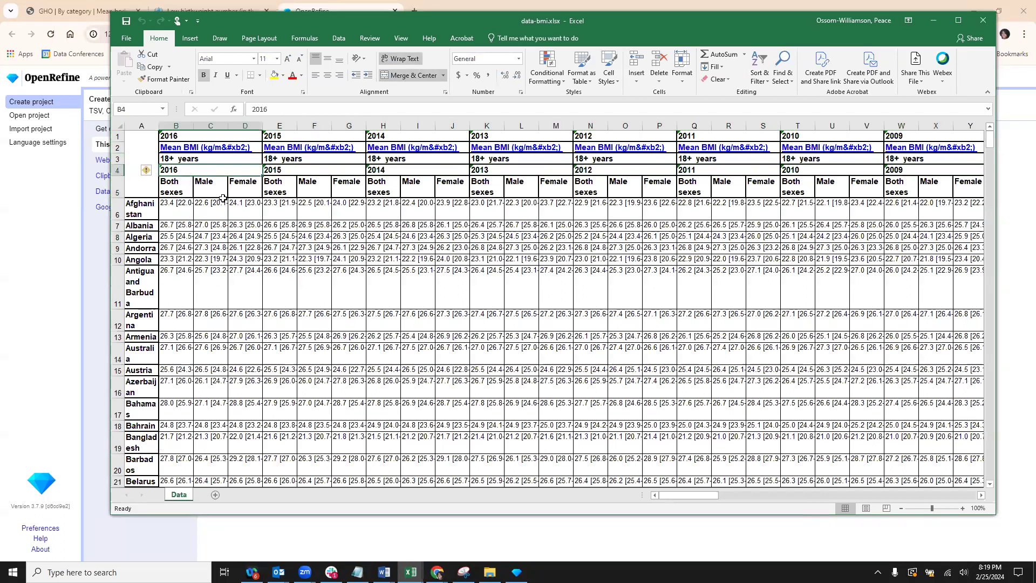
pyautogui.moveTo(117, 163); pyautogui.dragTo(240, 333)
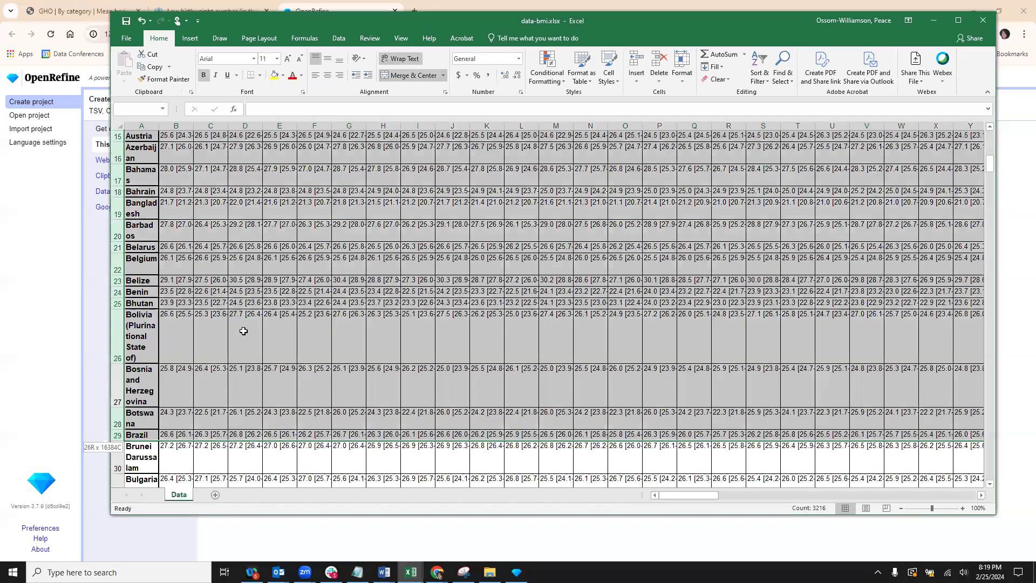
pyautogui.click(245, 331)
pyautogui.scroll(5, 244, 330)
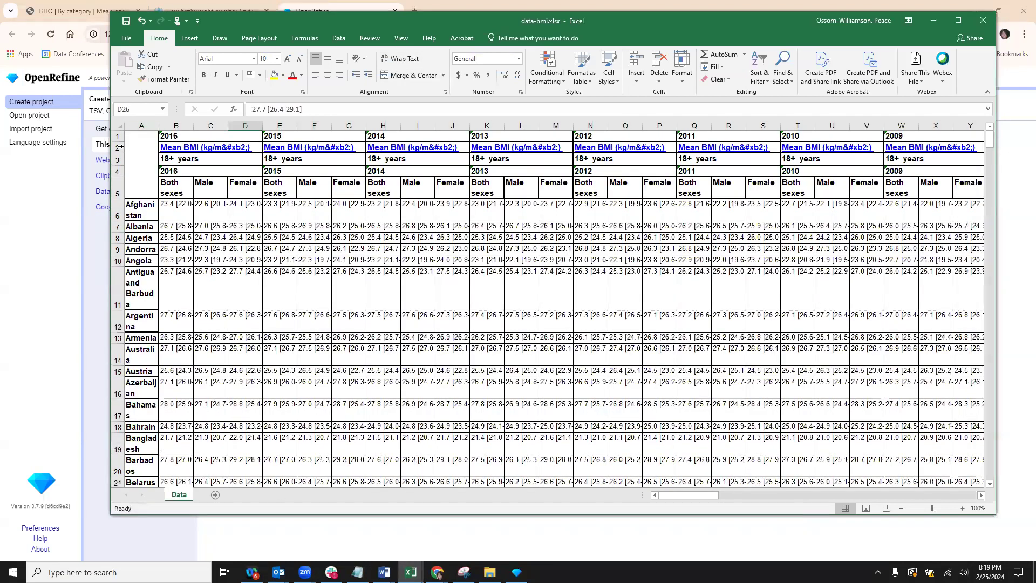
pyautogui.moveTo(119, 147); pyautogui.dragTo(117, 160)
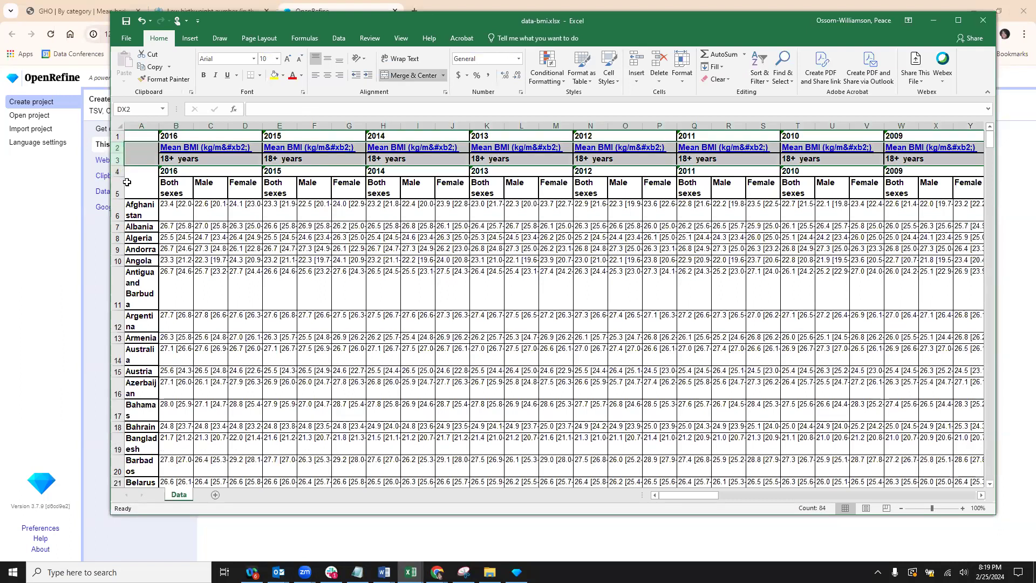
pyautogui.click(193, 213)
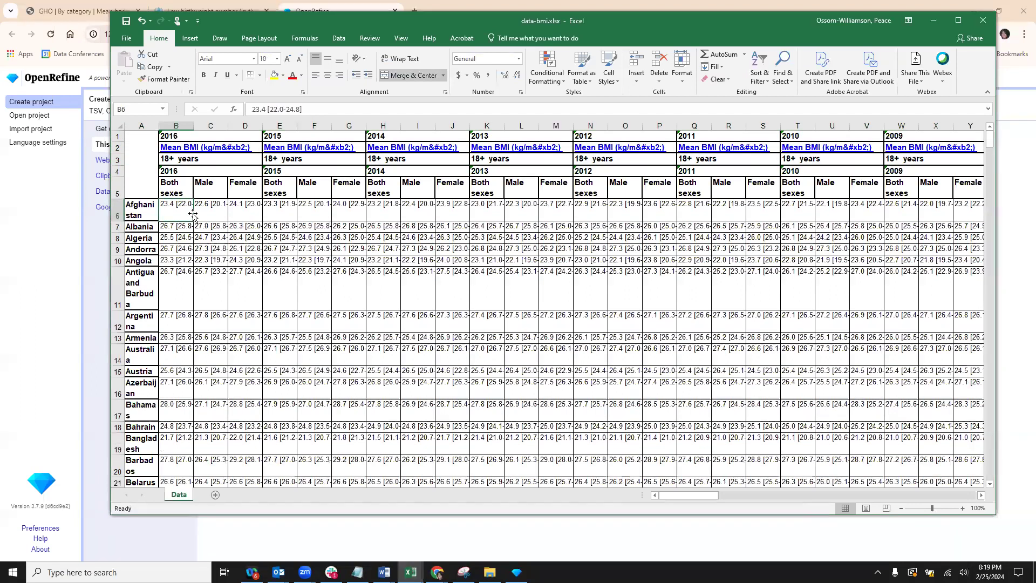
pyautogui.click(118, 170)
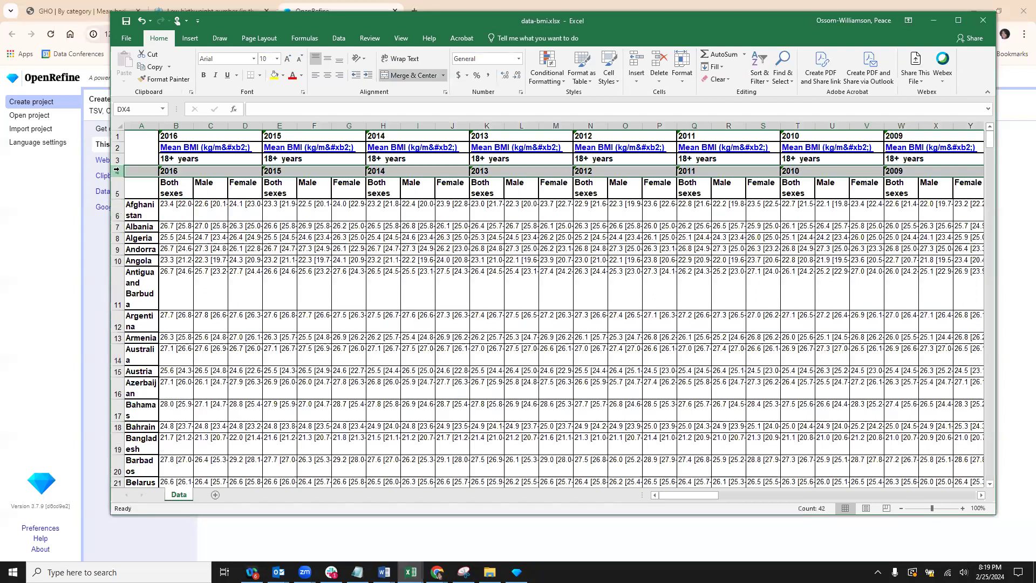
# Unmerge the merged header cells across rows 1 to 4 of the BMI sheet
pyautogui.moveTo(113, 137); pyautogui.dragTo(116, 172)
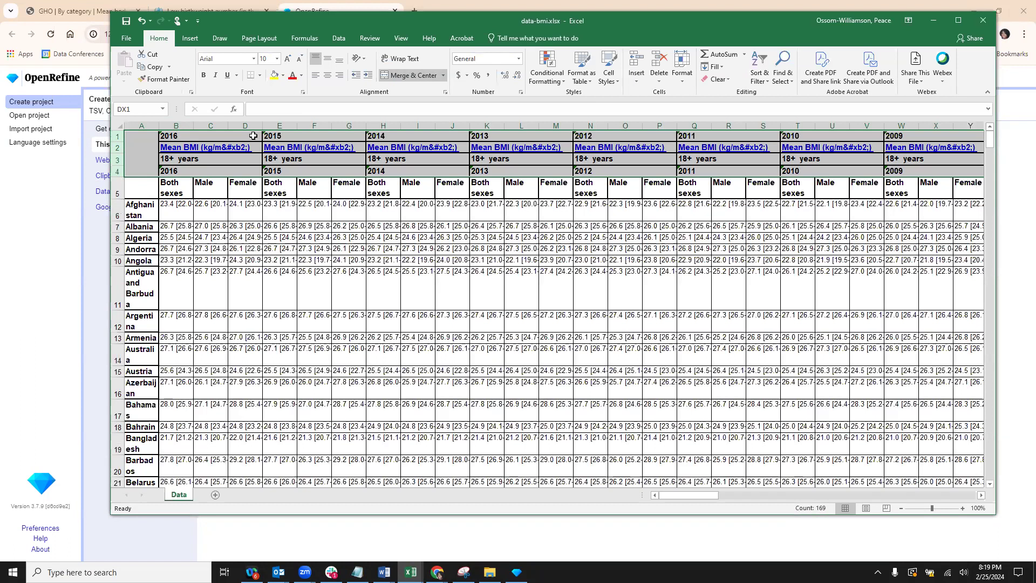
pyautogui.click(400, 81)
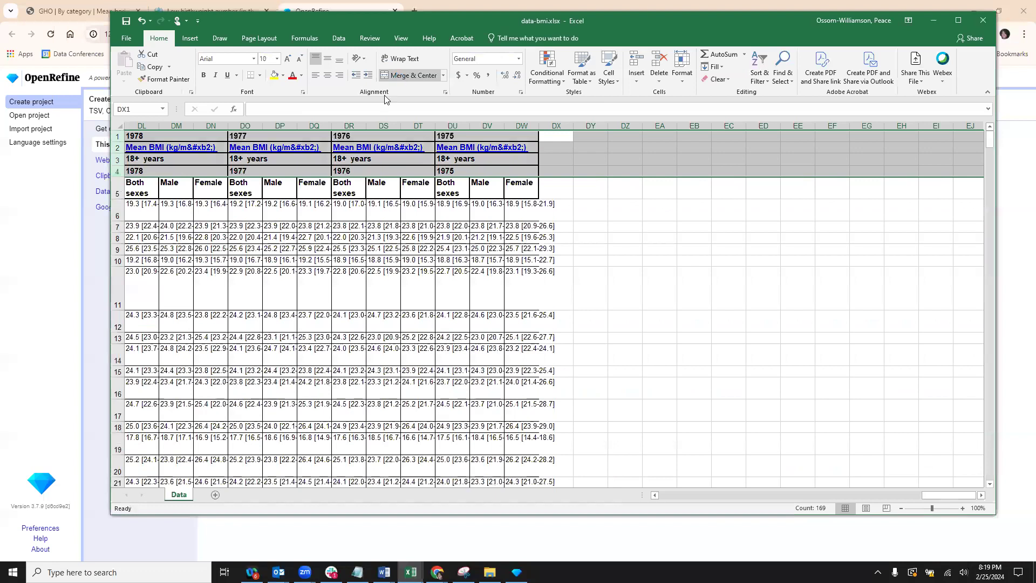
pyautogui.click(282, 258)
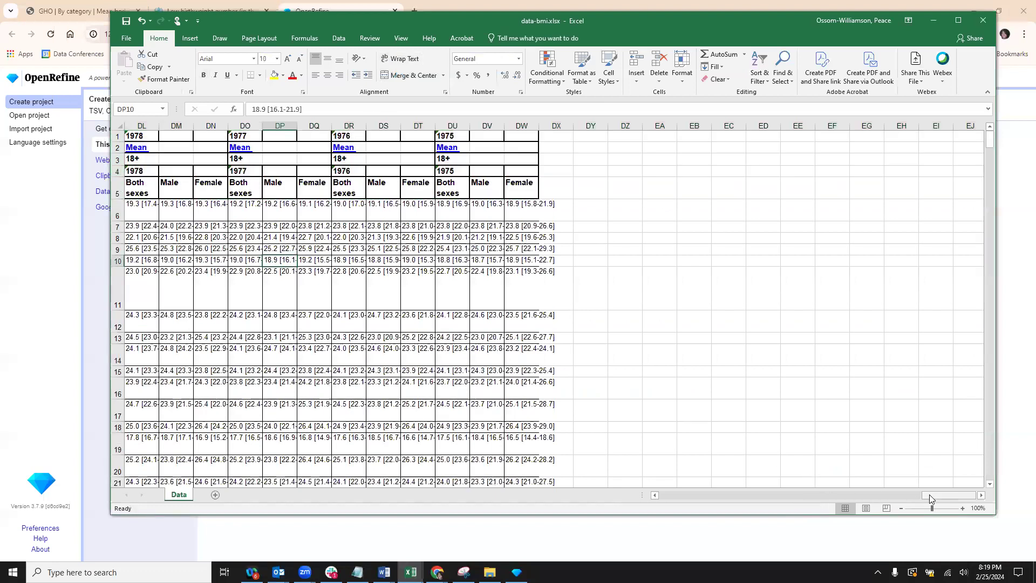
pyautogui.moveTo(929, 494); pyautogui.dragTo(815, 503)
pyautogui.moveTo(514, 494); pyautogui.dragTo(362, 402)
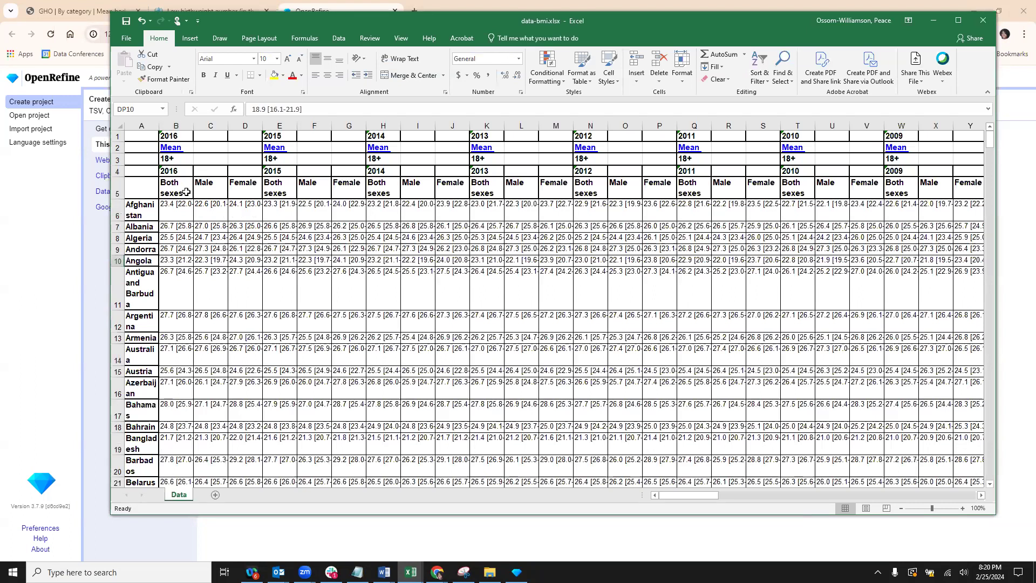
# Label the country name column by entering Country in cell A4
pyautogui.click(137, 172)
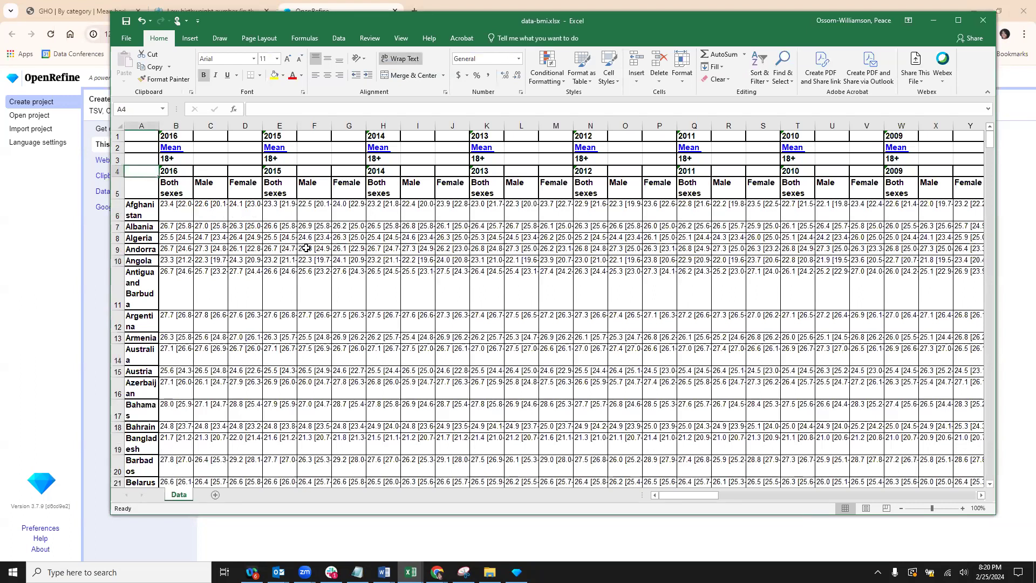
pyautogui.write('Country')
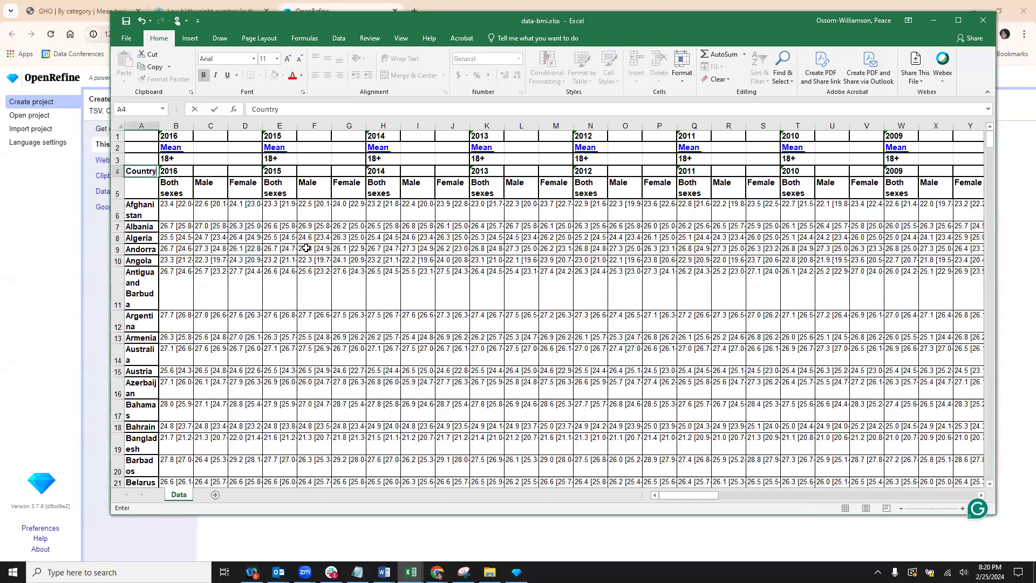
pyautogui.click(147, 215)
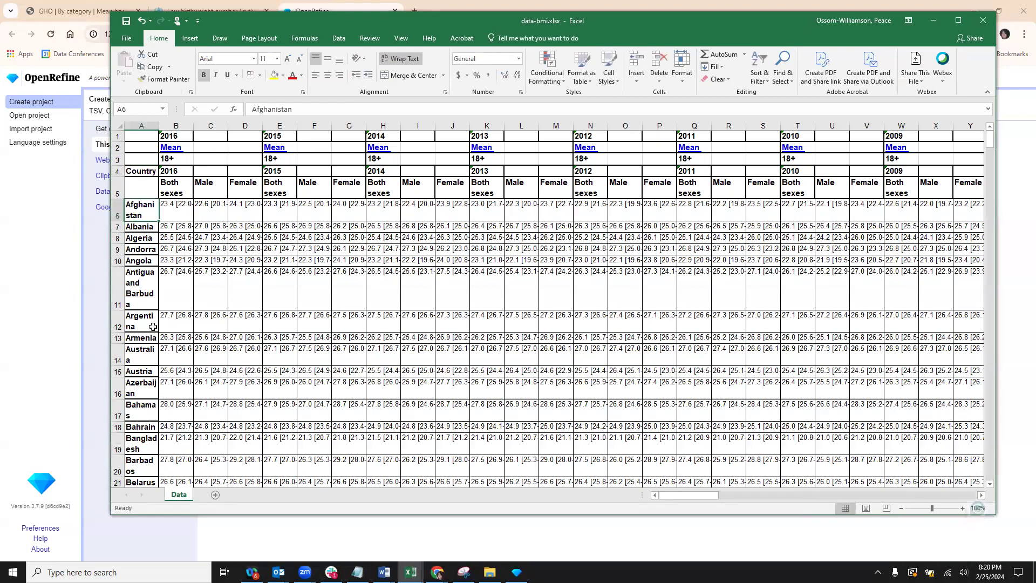
pyautogui.click(139, 171)
# Compare the year and sex labels in cells B4 and B5, and select the whole of row 4
pyautogui.click(184, 172)
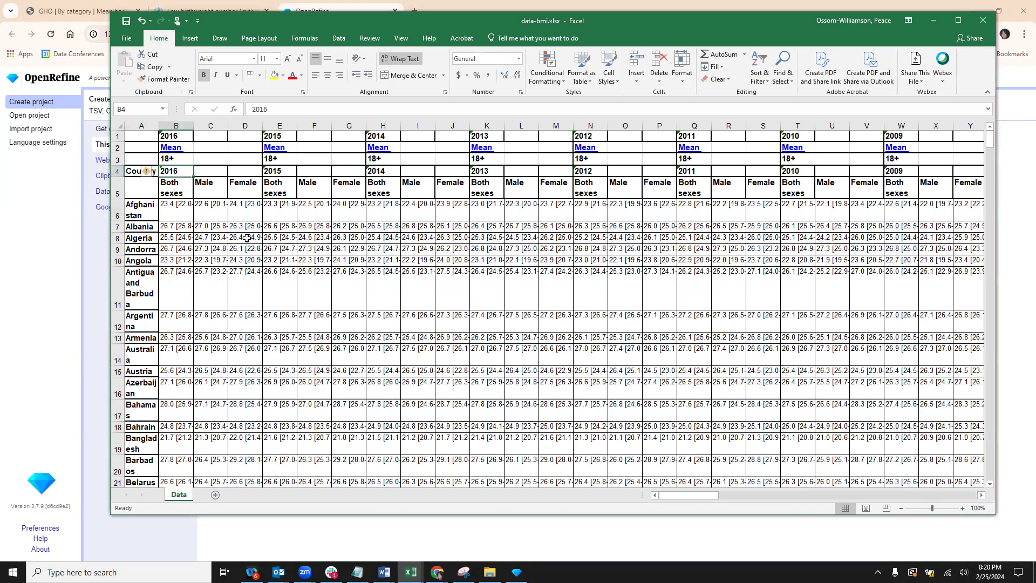
pyautogui.click(184, 186)
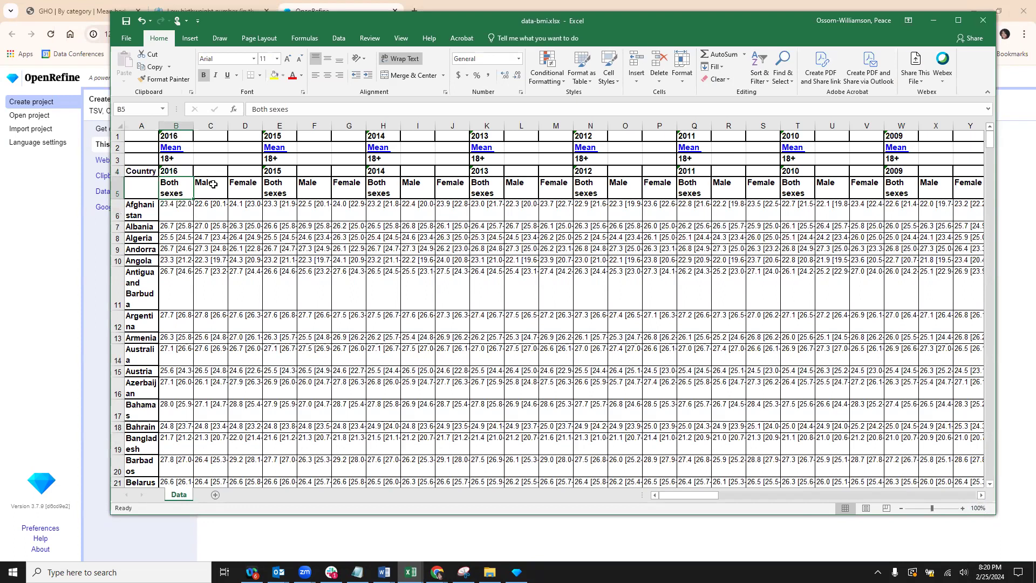
pyautogui.click(184, 171)
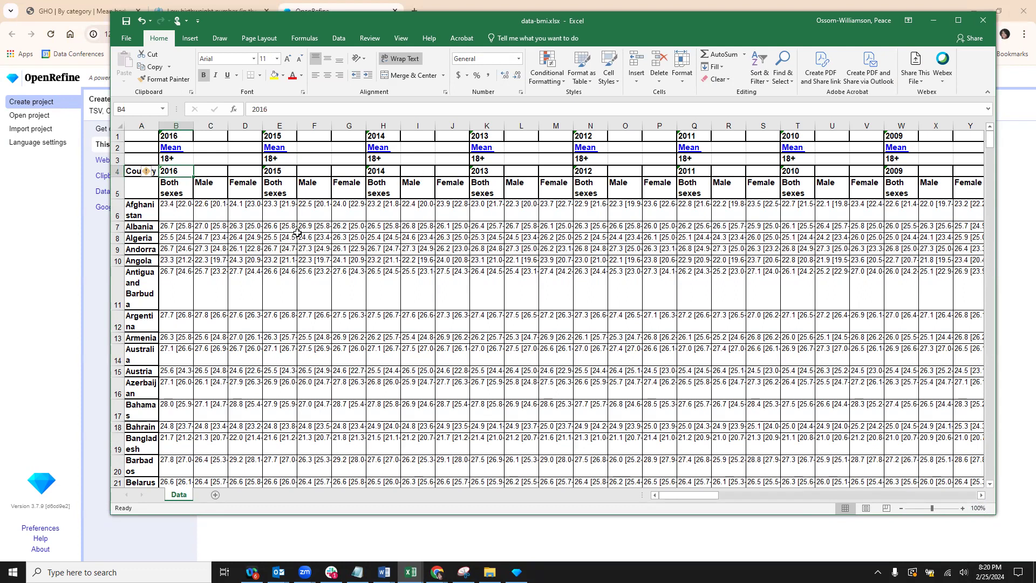
pyautogui.click(115, 171)
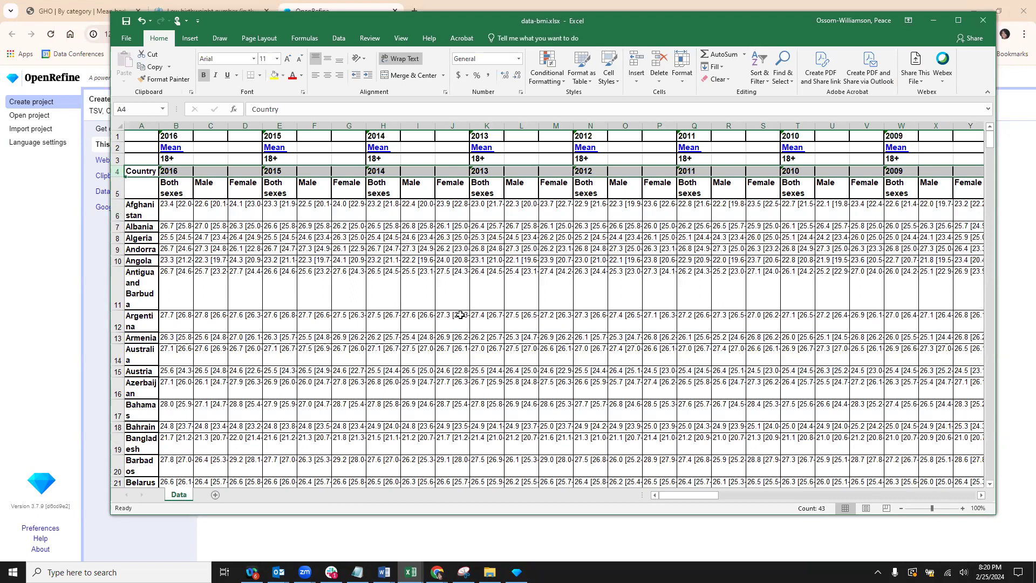
# Fill all blank cells in row 4 of the BMI sheet with the year from the preceding cell, using the formula =B4
pyautogui.hotkey('ctrl', 'g')
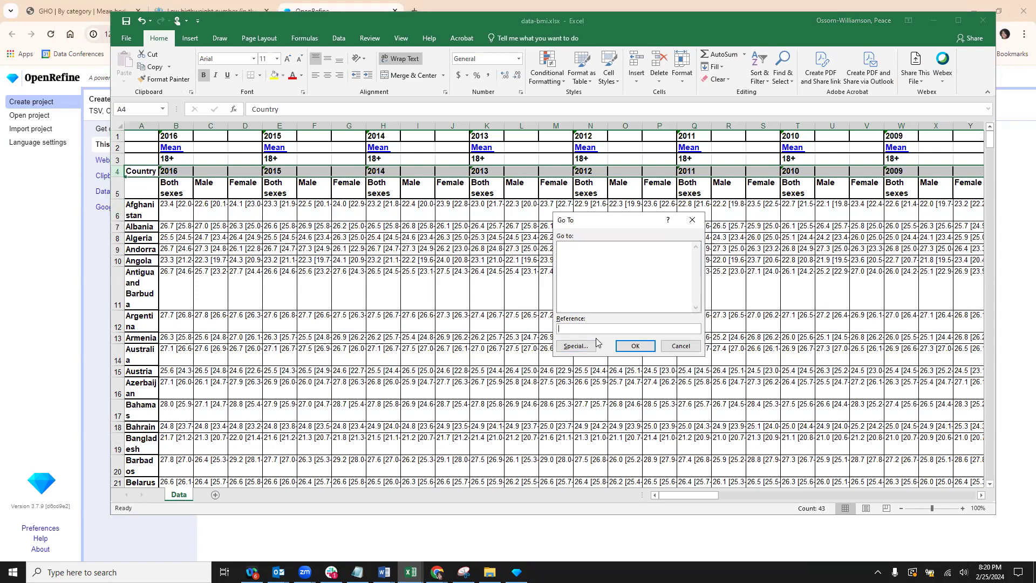
pyautogui.click(571, 348)
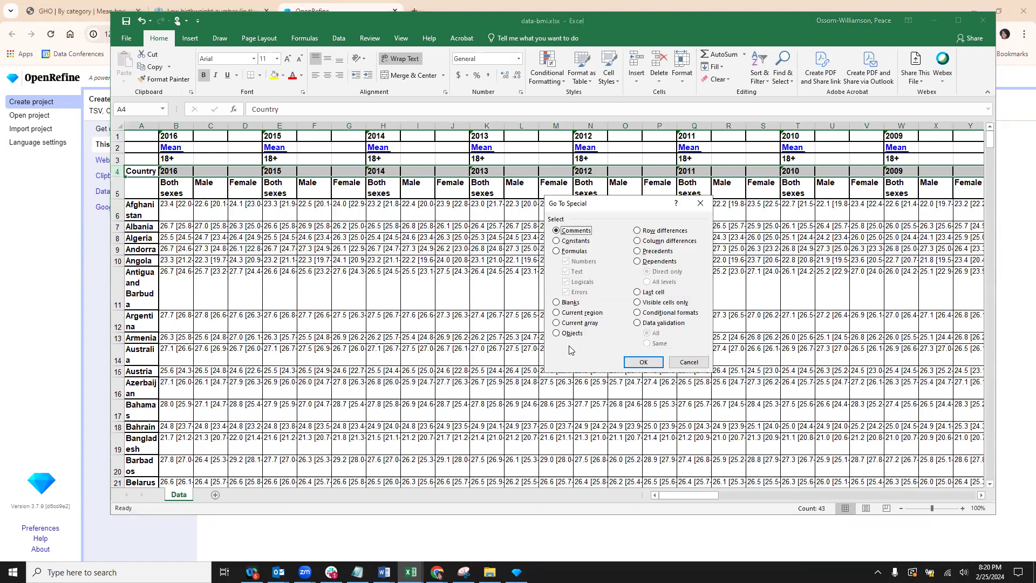
pyautogui.click(557, 303)
pyautogui.click(628, 362)
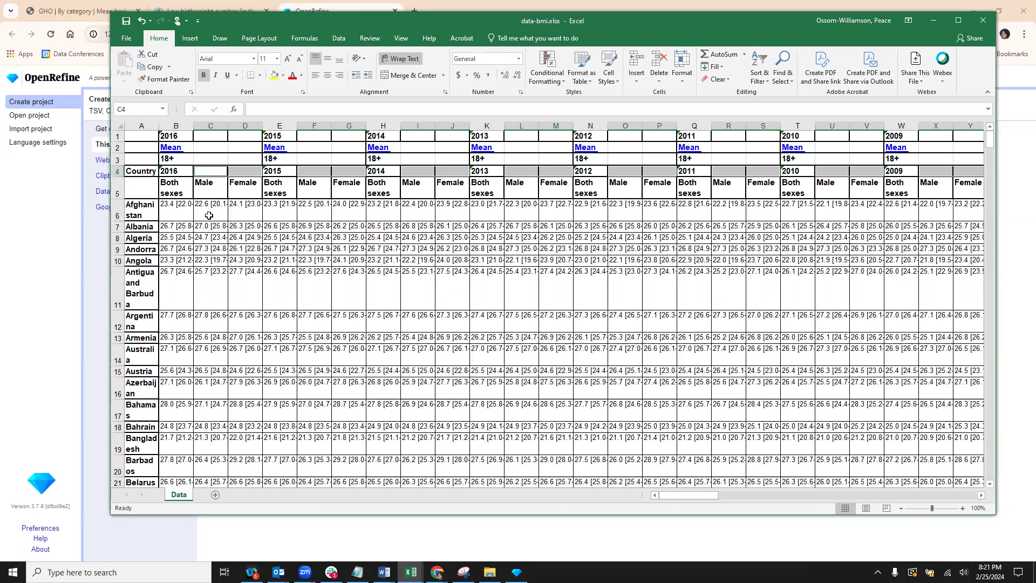
pyautogui.write('=')
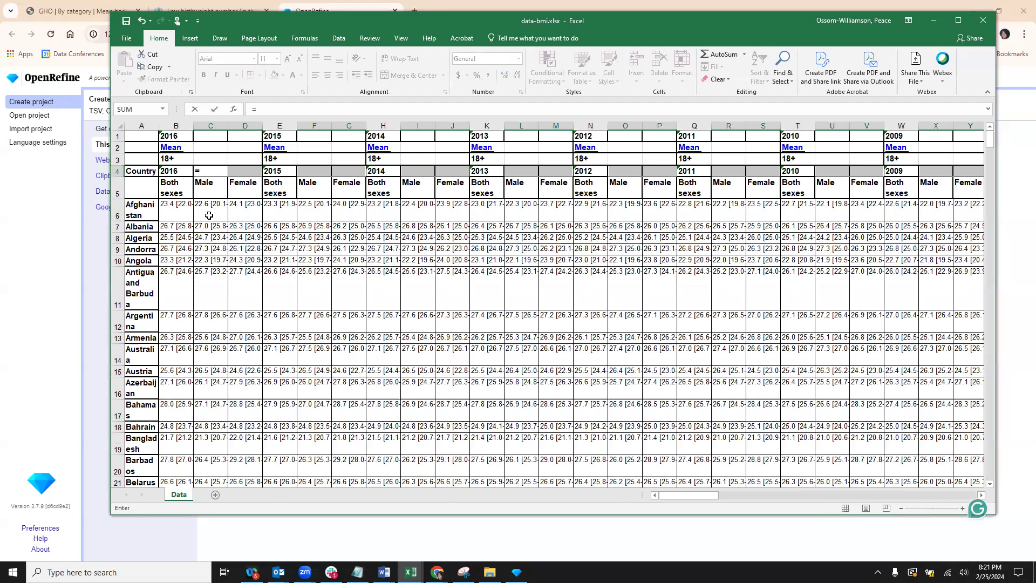
pyautogui.press('Left')
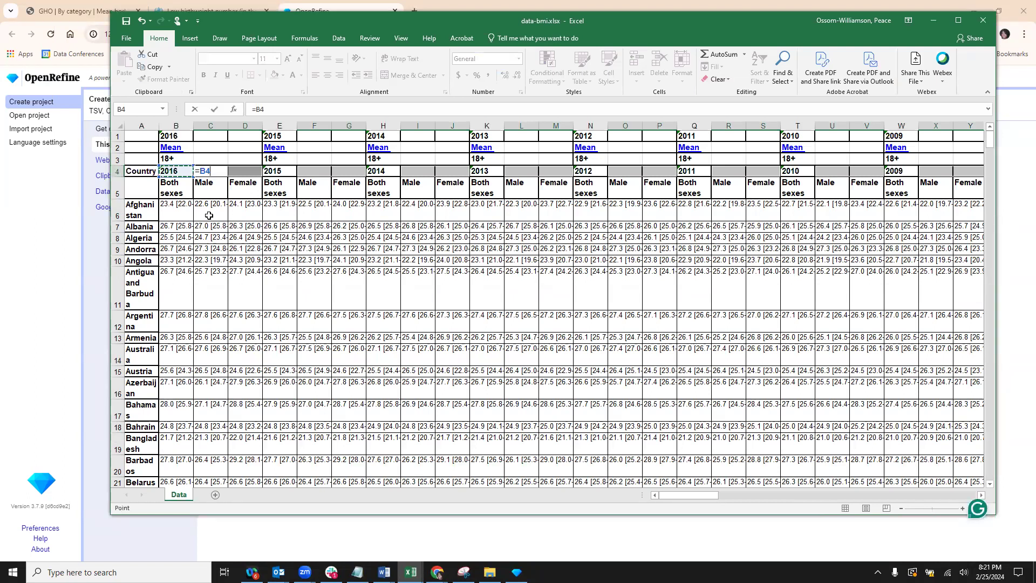
pyautogui.hotkey('ctrl', 'Return')
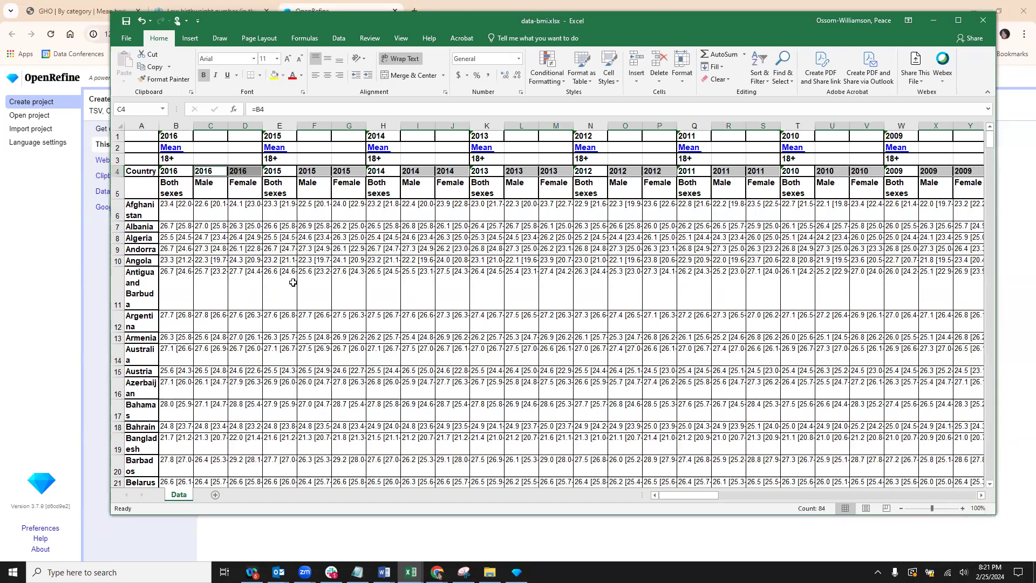
pyautogui.moveTo(680, 494); pyautogui.dragTo(715, 495)
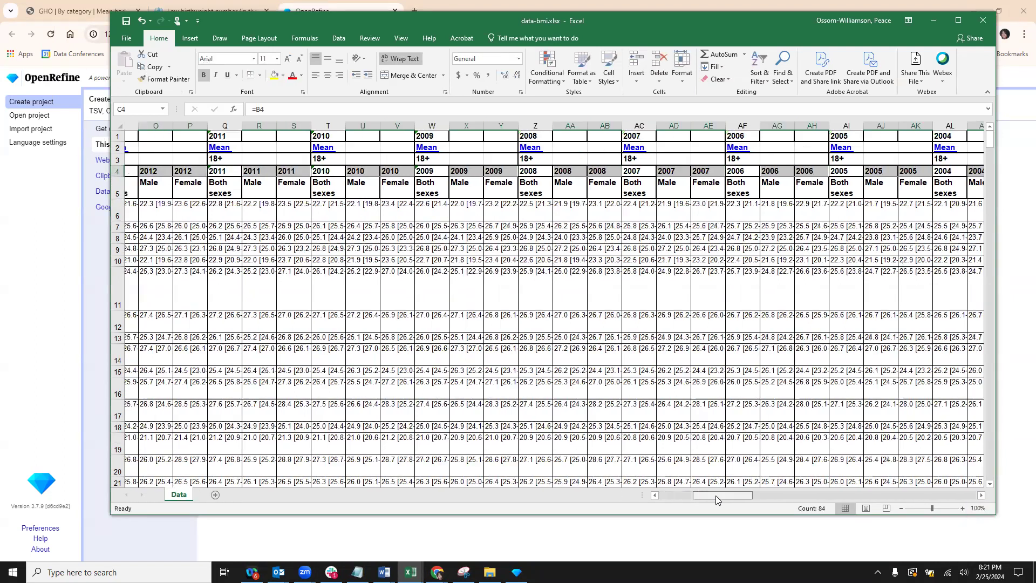
pyautogui.moveTo(820, 507); pyautogui.dragTo(295, 467)
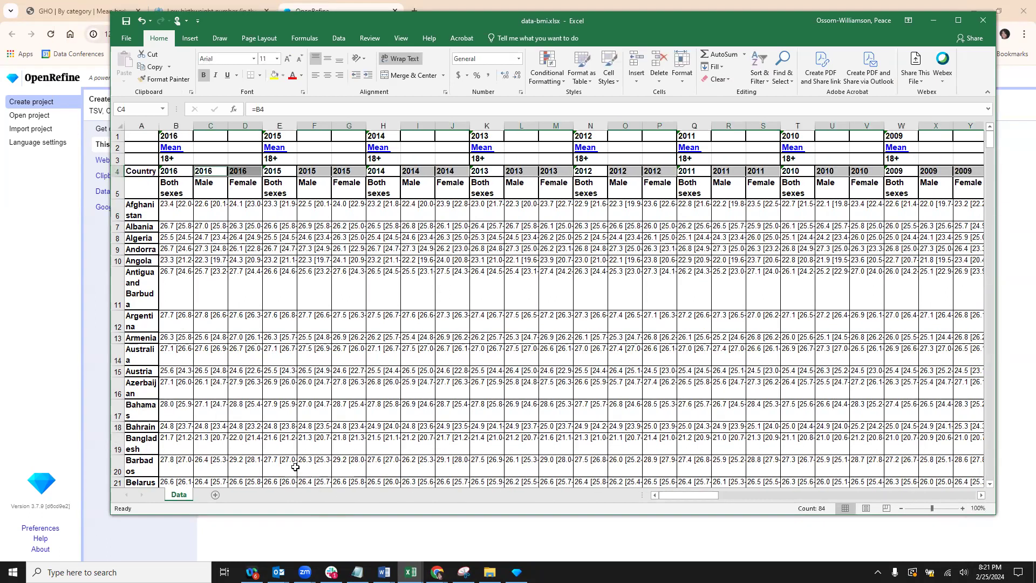
pyautogui.click(307, 326)
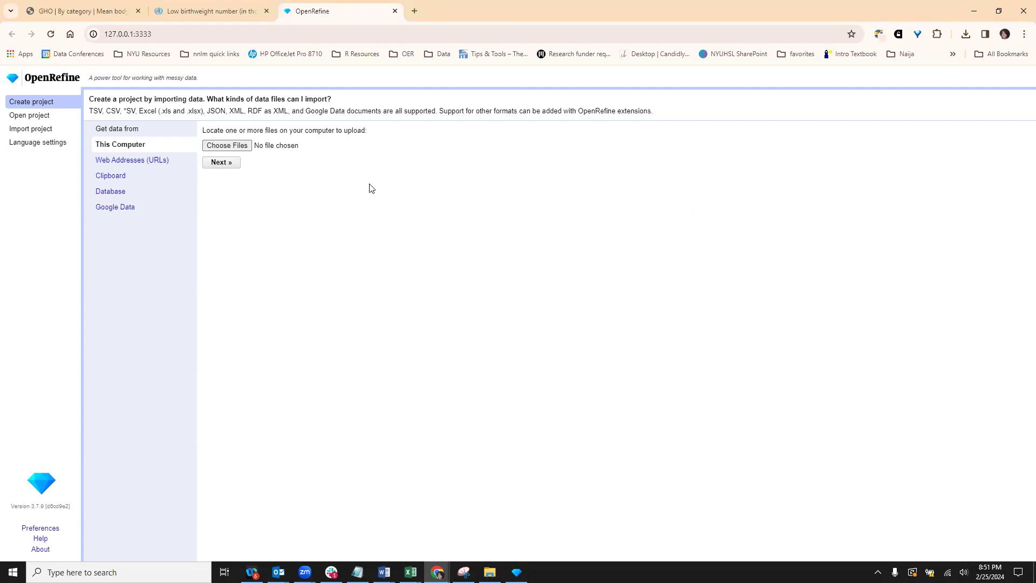
# Load data-lowbirthweight.csv from the Downloads folder into OpenRefine for a new project
pyautogui.click(227, 146)
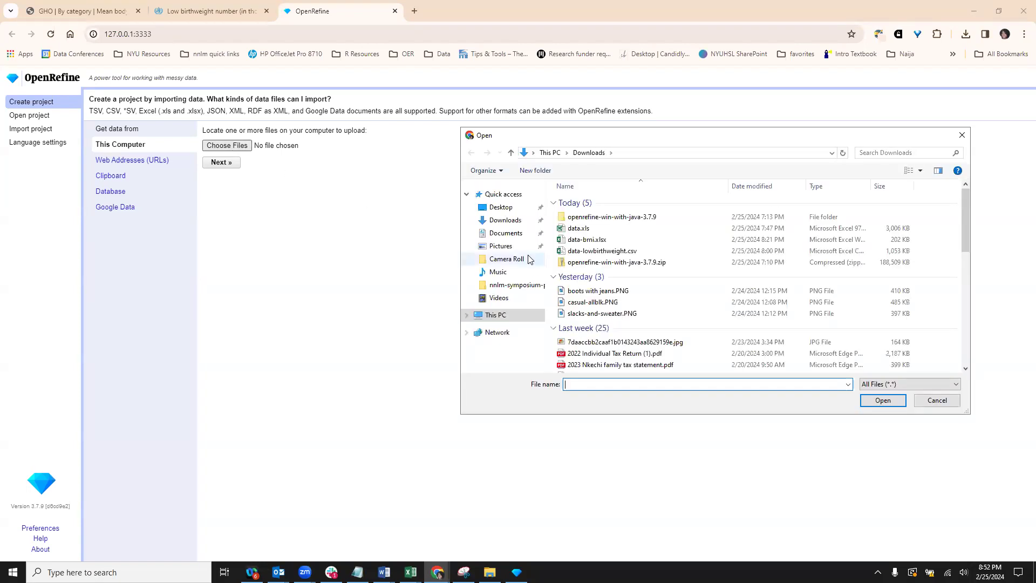
pyautogui.click(578, 256)
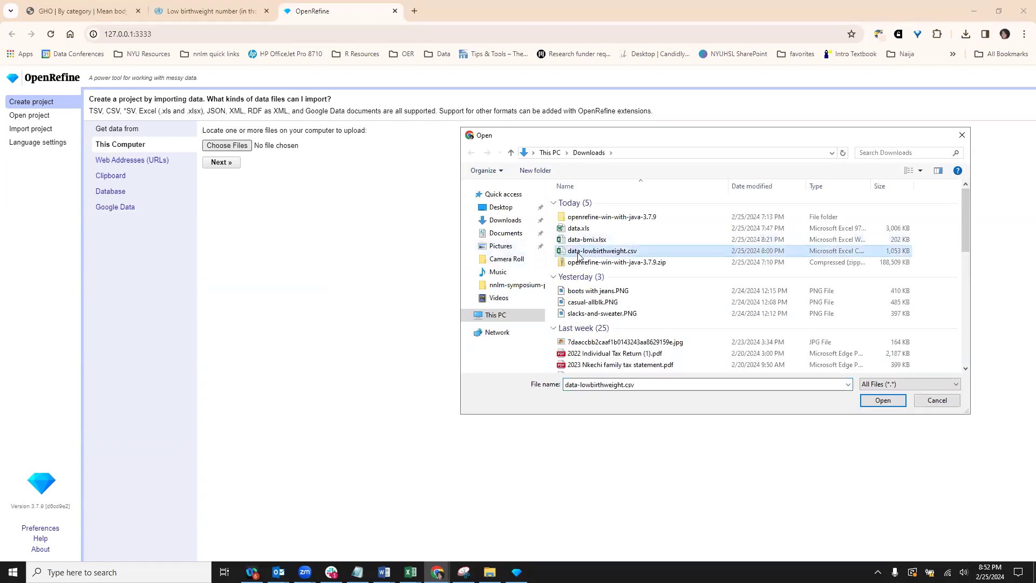
pyautogui.click(888, 402)
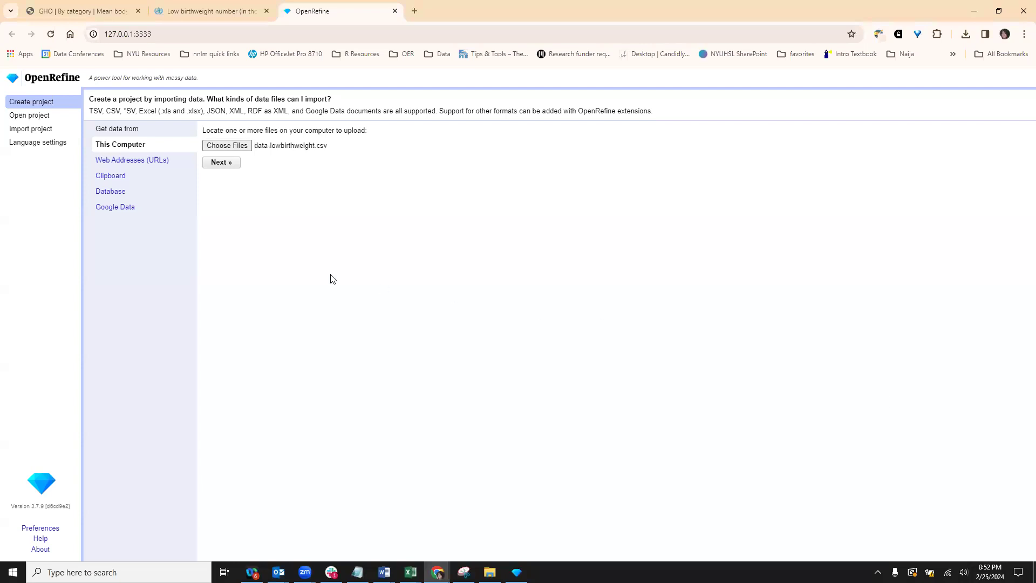
pyautogui.click(221, 162)
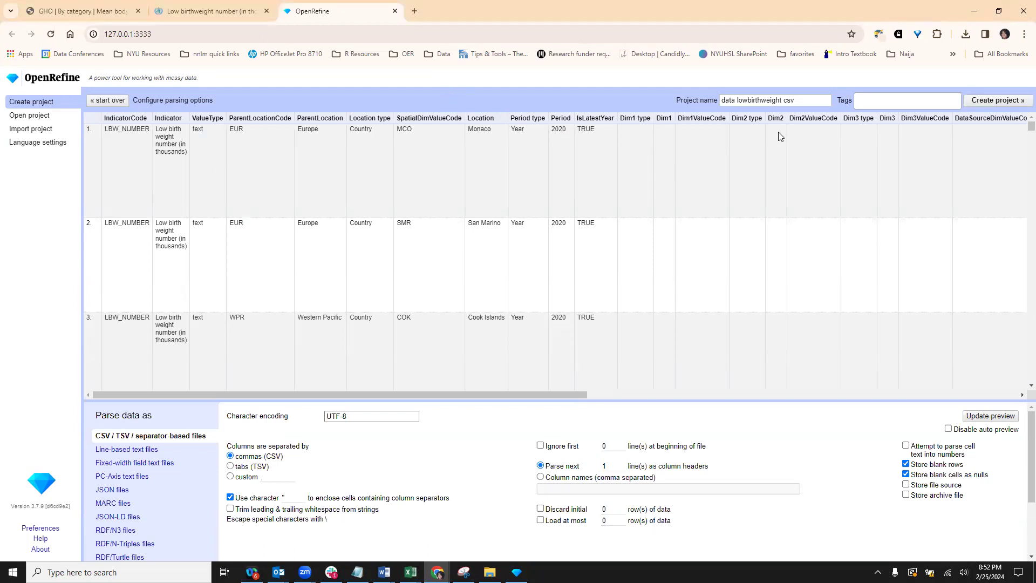
# Name the project data-WHO_LBW and create it with the comma-separated parsing settings
pyautogui.doubleClick(772, 101)
pyautogui.hotkey('ctrl', 'a')
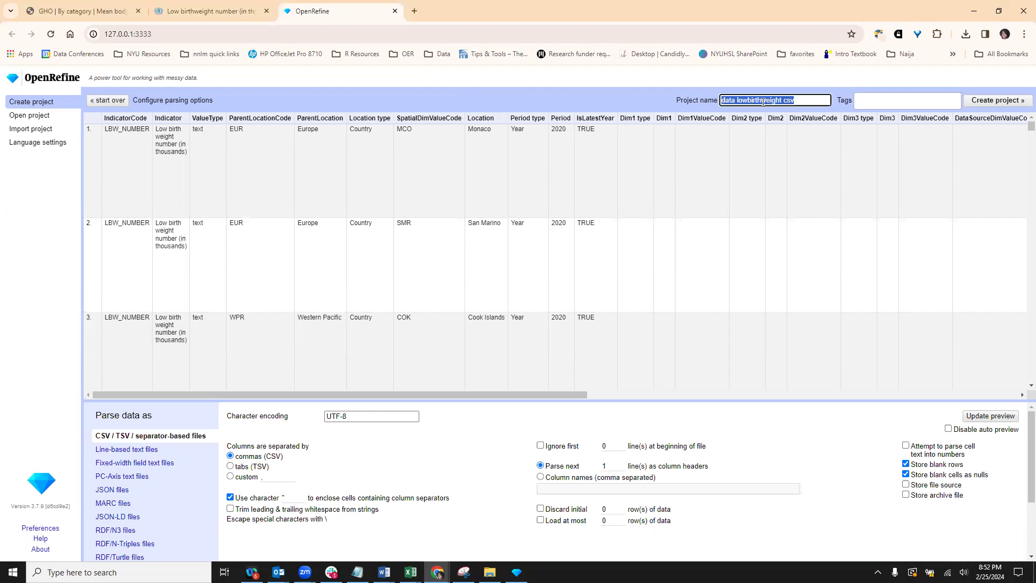
pyautogui.write('data-WHO')
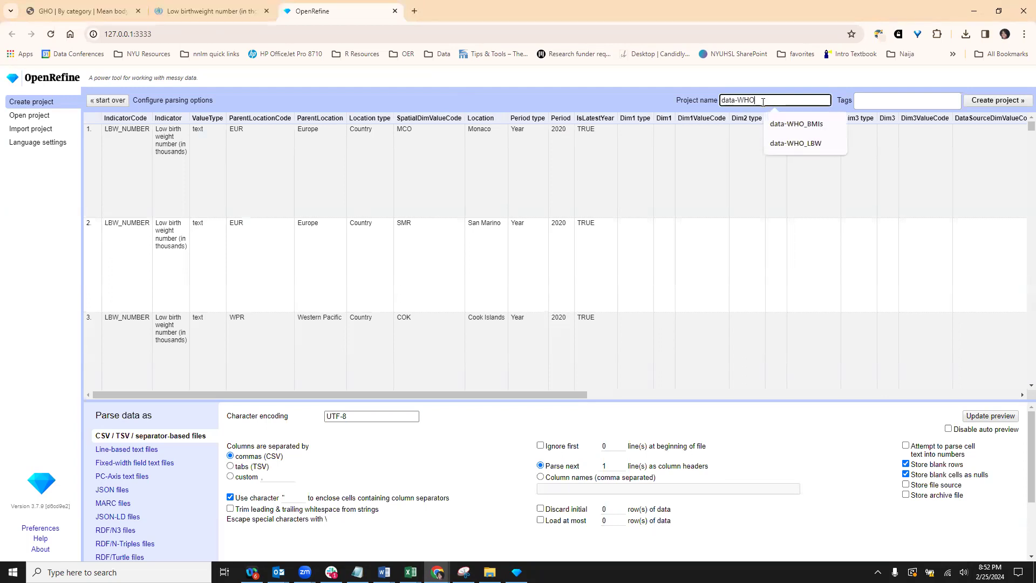
pyautogui.write('_LBW')
pyautogui.click(727, 77)
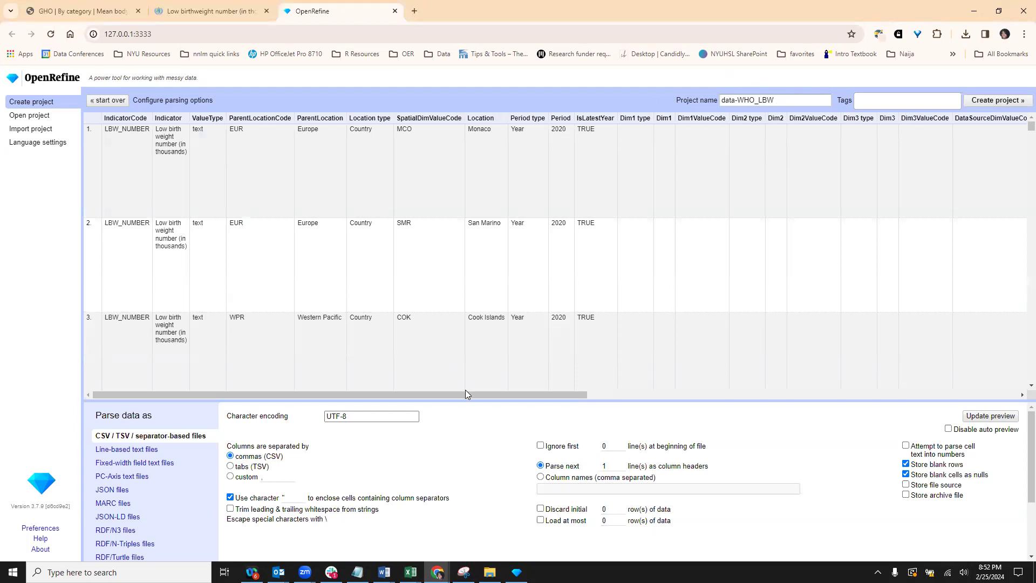
pyautogui.moveTo(463, 394)
pyautogui.mouseDown()
pyautogui.moveTo(781, 426)
pyautogui.moveTo(469, 410)
pyautogui.mouseUp()
pyautogui.click(997, 101)
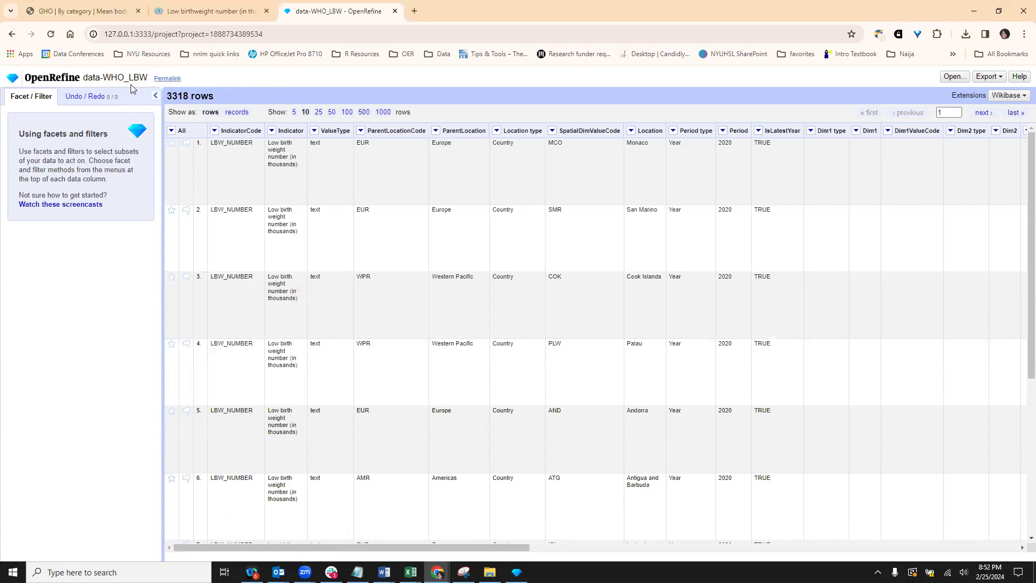
# Open the data-WHO_LBW project in a new browser tab from the list of existing projects
pyautogui.click(62, 83)
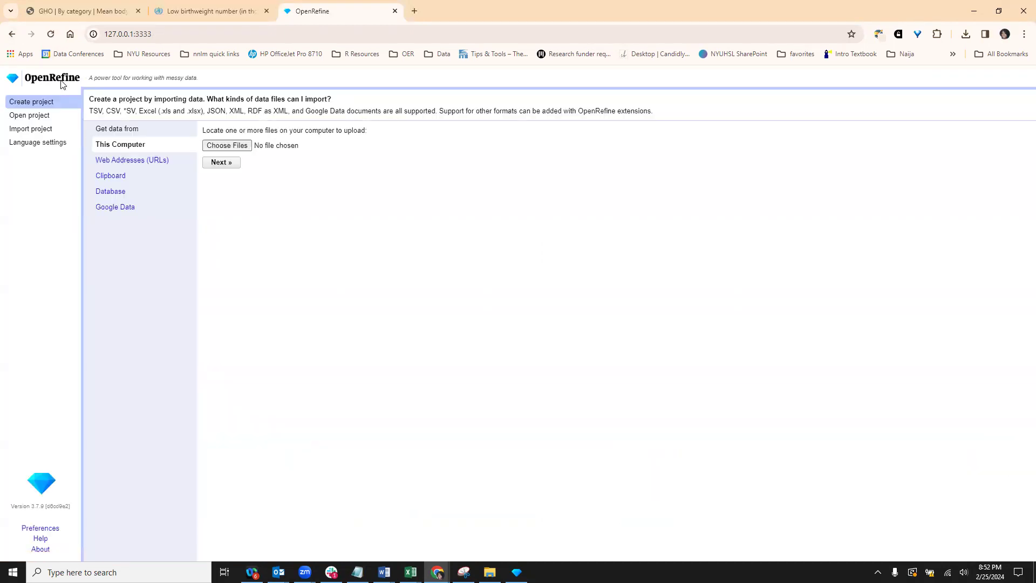
pyautogui.click(28, 117)
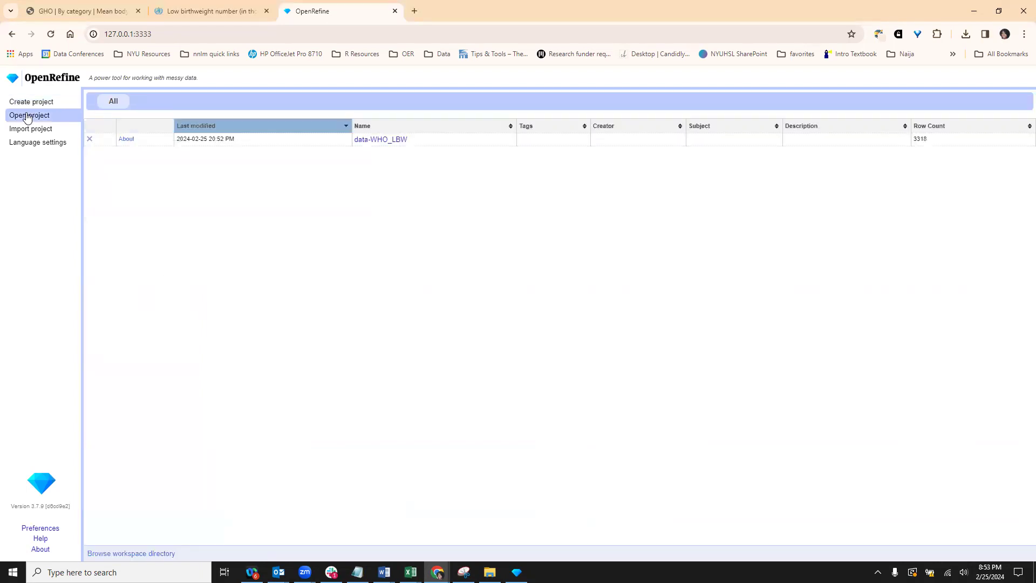
pyautogui.rightClick(400, 144)
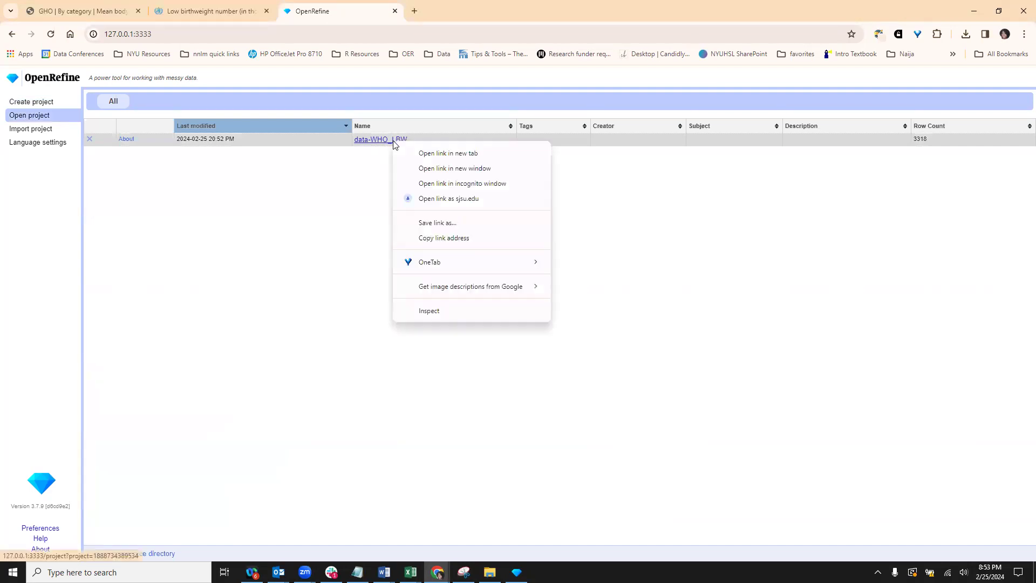
pyautogui.click(402, 152)
pyautogui.click(437, 12)
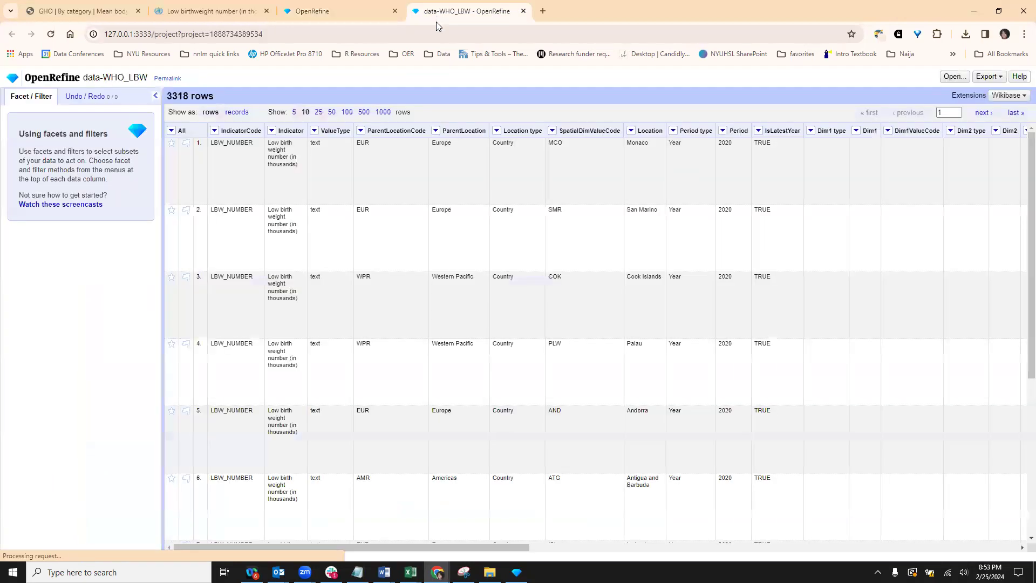
# Start another OpenRefine project from the start page, loading data-bmi.xlsx from the Downloads folder
pyautogui.click(337, 9)
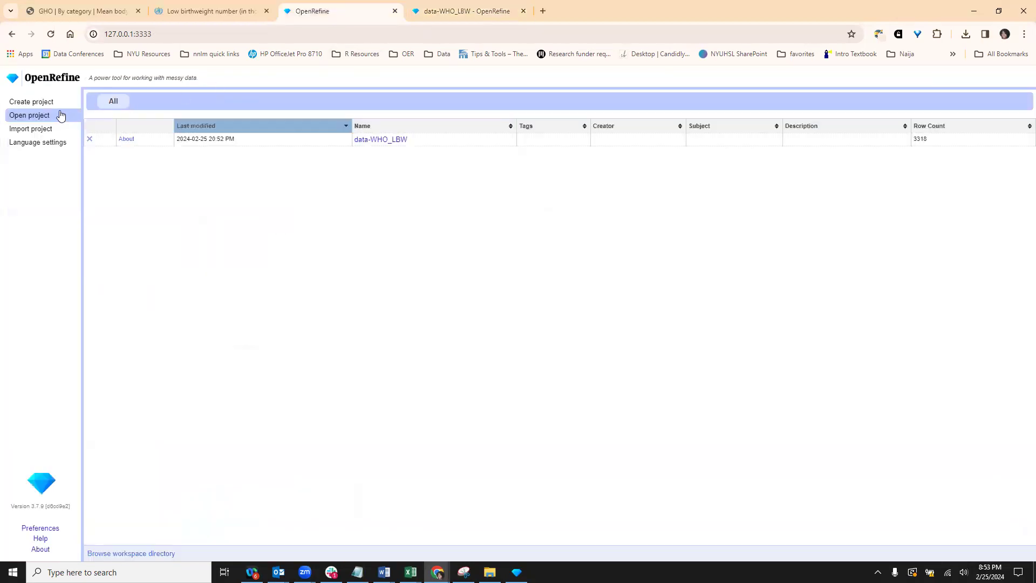
pyautogui.click(42, 105)
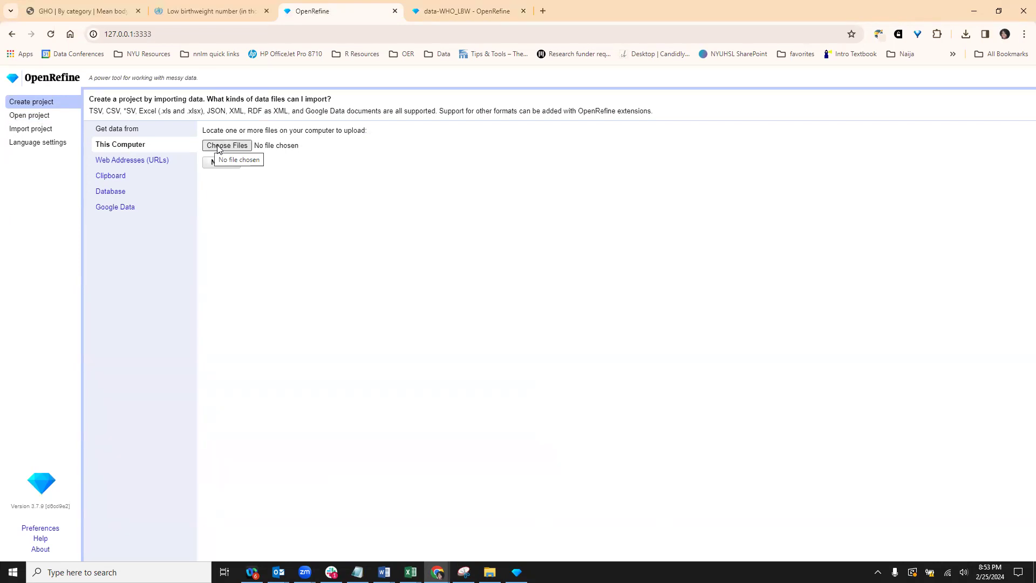
pyautogui.click(218, 148)
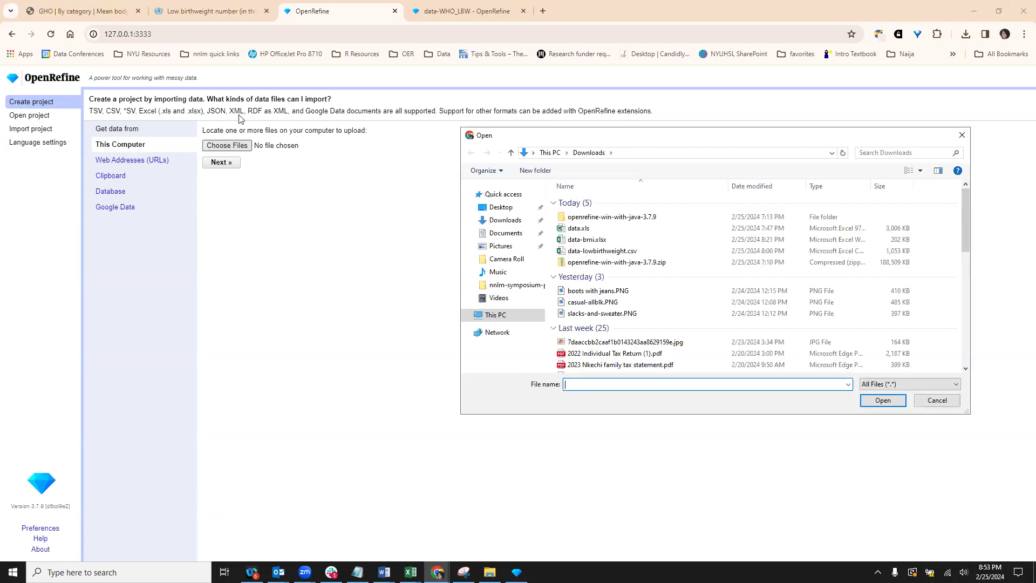
pyautogui.click(600, 239)
pyautogui.click(885, 395)
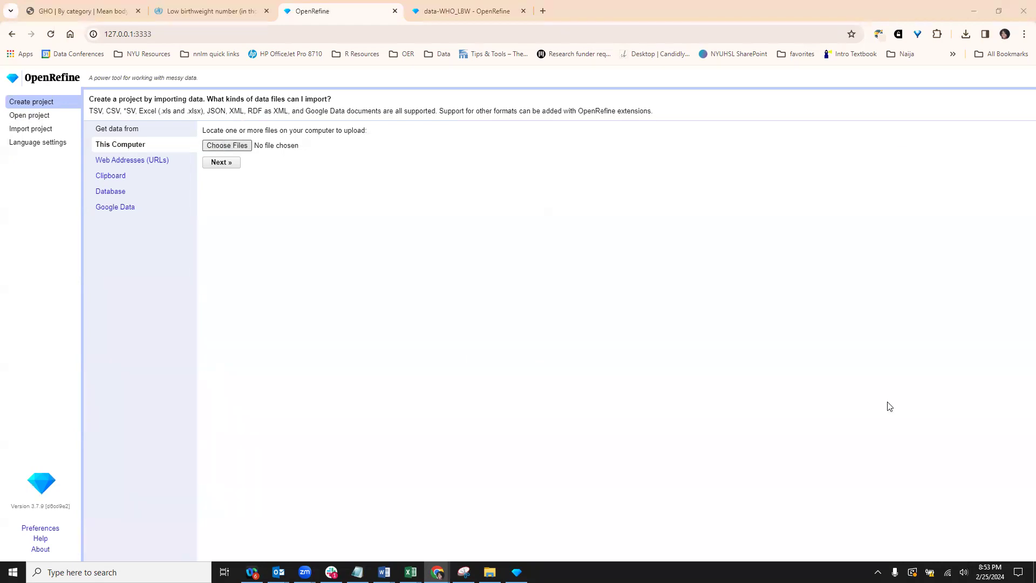
pyautogui.click(229, 164)
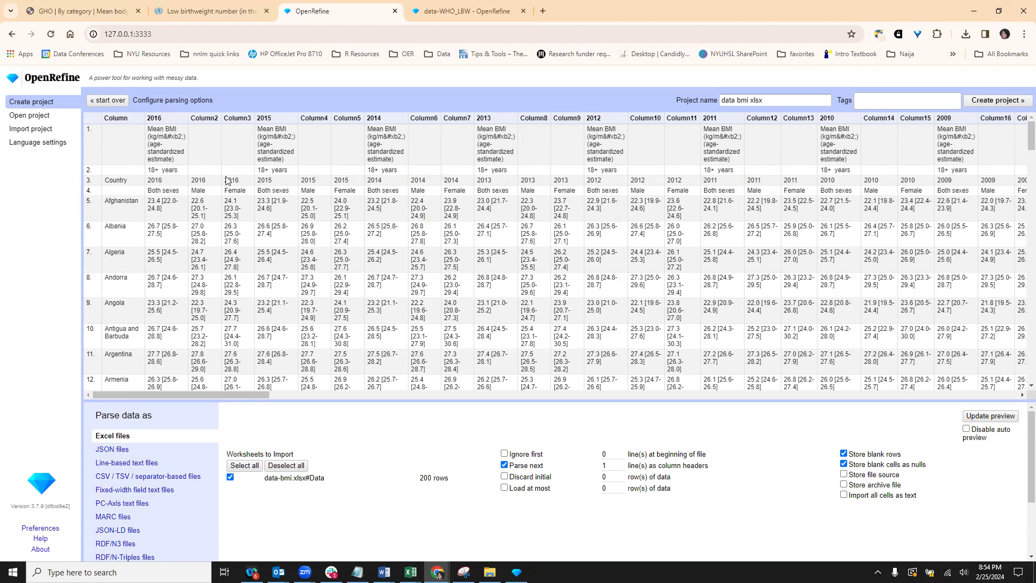
# Set the BMI import to ignore the first 3 lines and parse the next 2 lines as column headers
pyautogui.click(504, 453)
pyautogui.doubleClick(605, 455)
pyautogui.write('3')
pyautogui.click(605, 431)
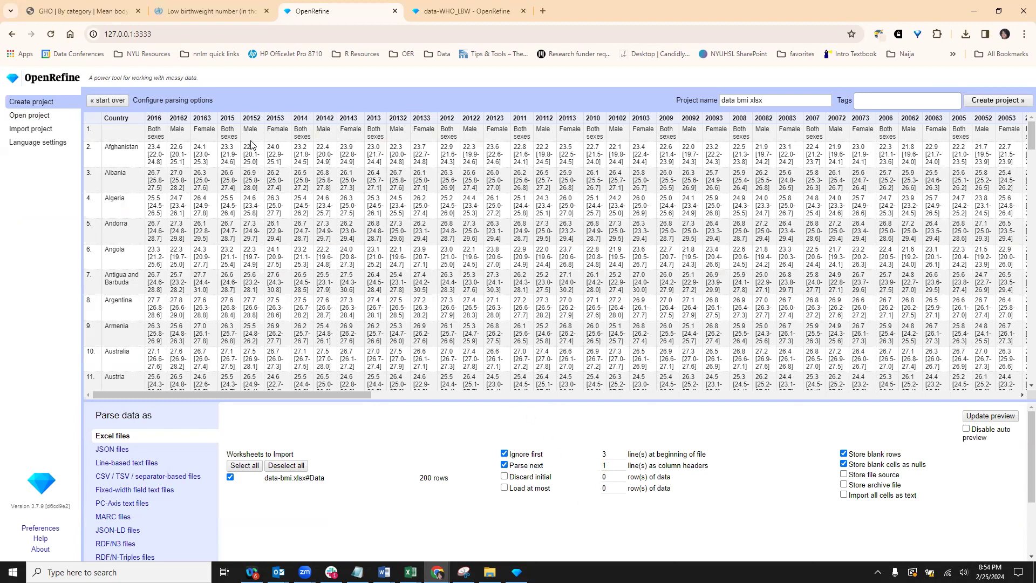
pyautogui.doubleClick(615, 466)
pyautogui.write('2')
pyautogui.click(743, 477)
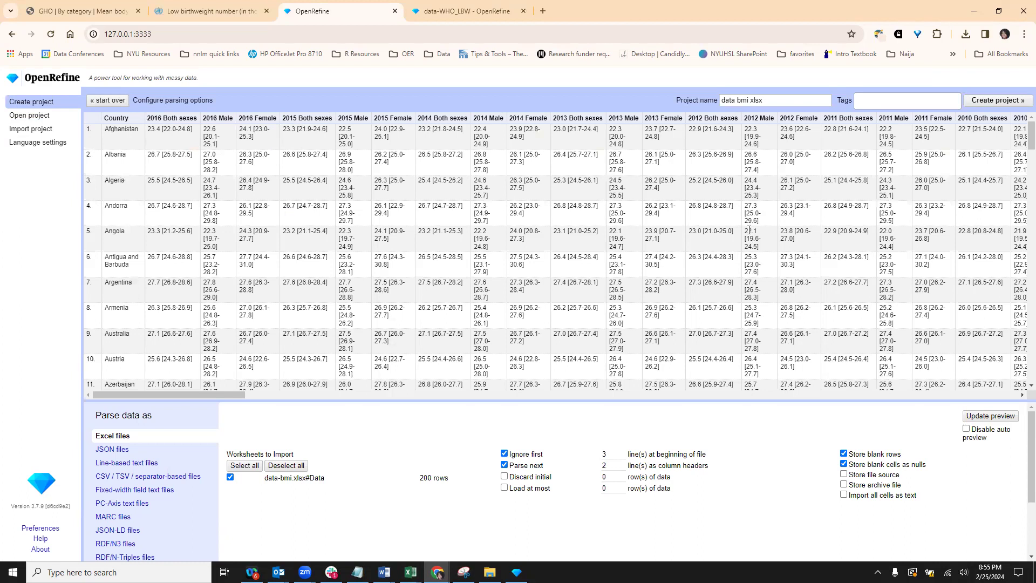
# Name the BMI project data-WHO_BMI and create it
pyautogui.tripleClick(769, 100)
pyautogui.write('data-WHP')
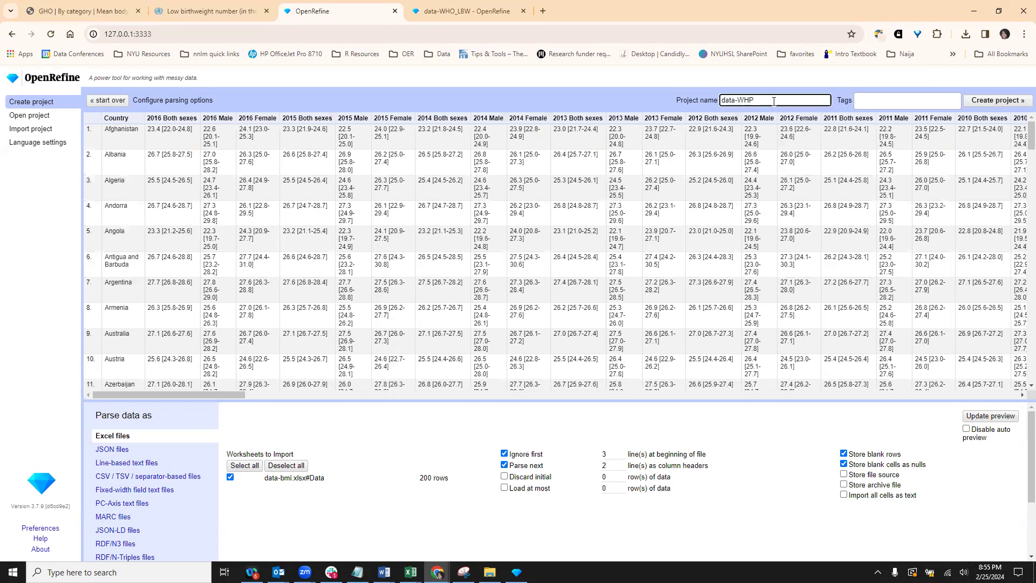
pyautogui.press('BackSpace')
pyautogui.write('O_')
pyautogui.write('BMC')
pyautogui.press('BackSpace')
pyautogui.write('I')
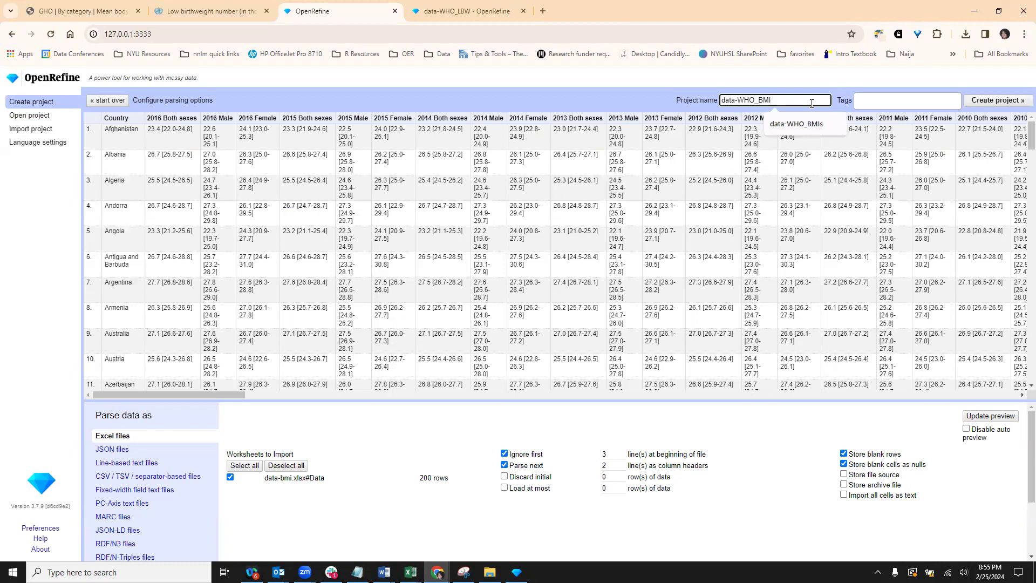
pyautogui.click(807, 81)
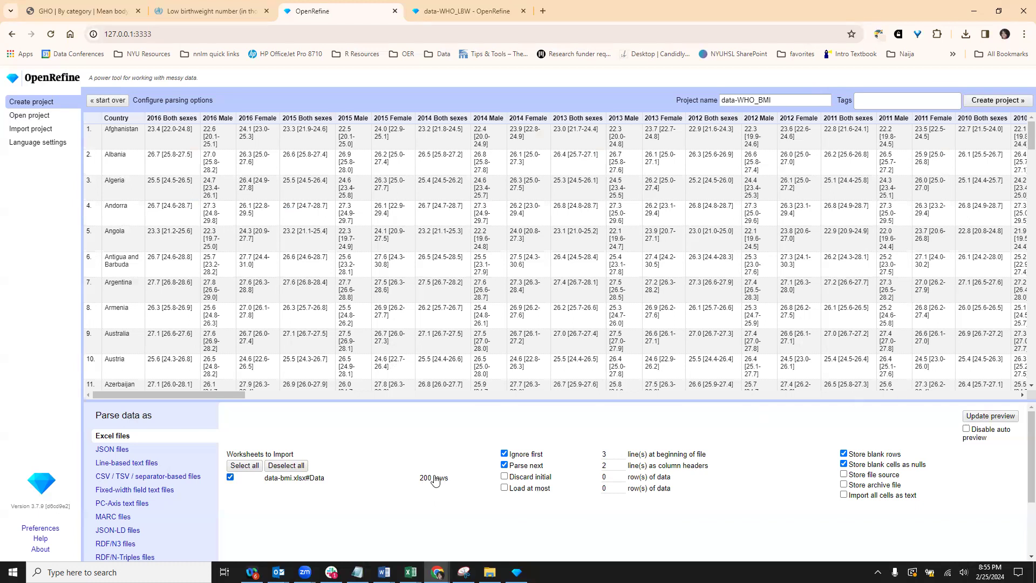
pyautogui.click(981, 105)
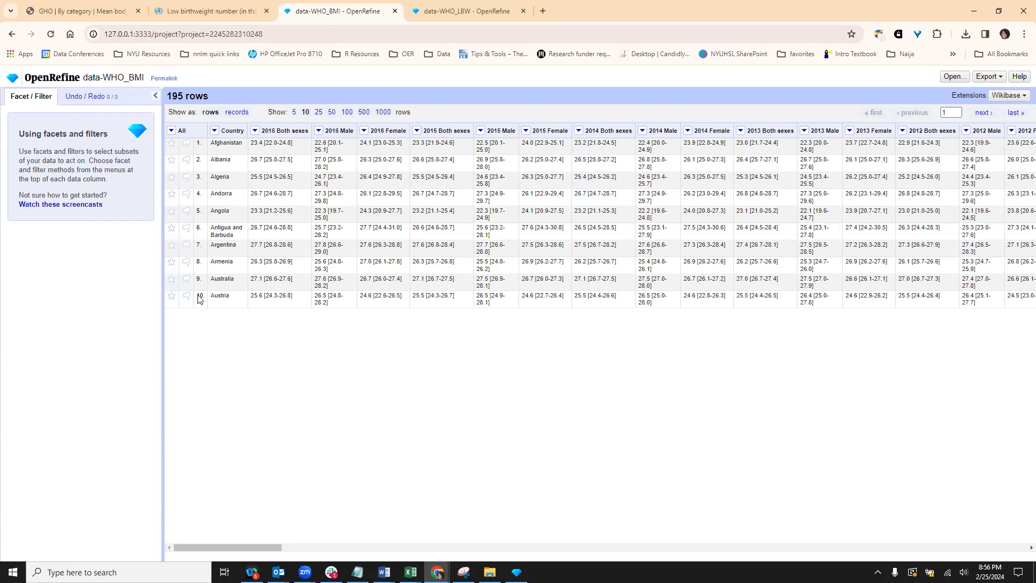
# Show 100 rows at a time in the BMI project and view its undo history
pyautogui.click(347, 112)
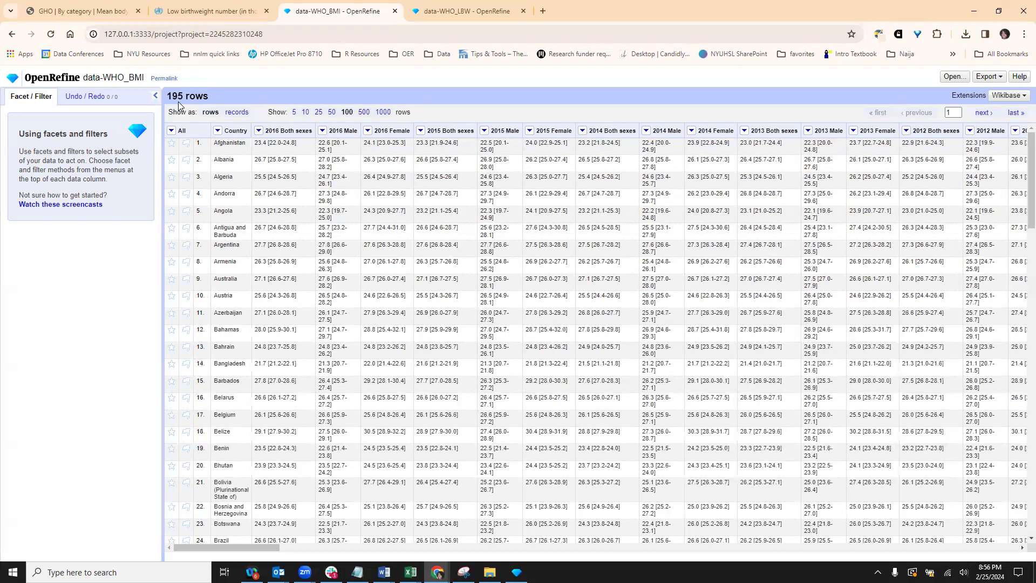
pyautogui.click(86, 97)
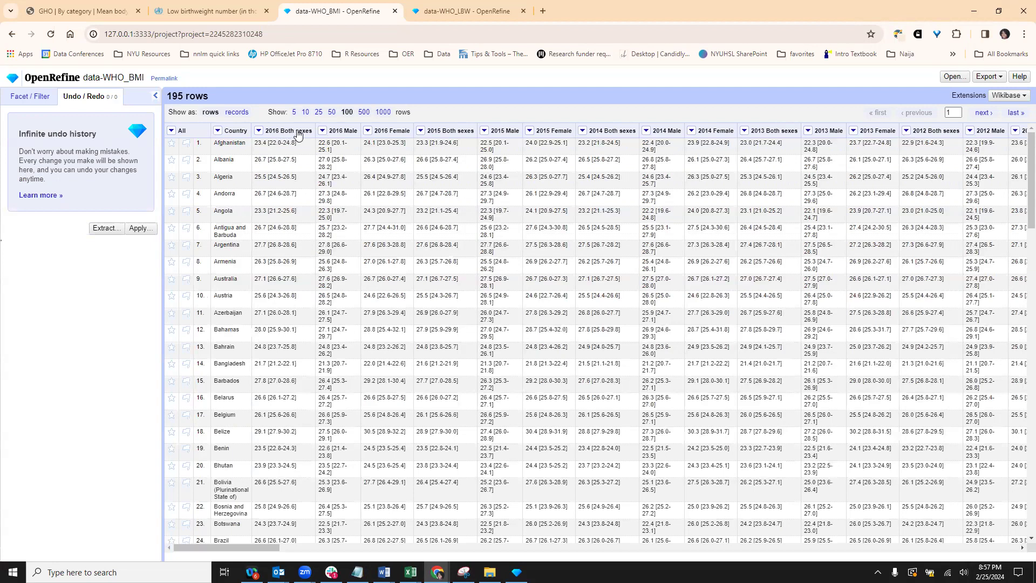
# Transpose the columns from 2016 Both sexes through the last column into rows, with key column Year_Sex and value column BMI
pyautogui.click(260, 132)
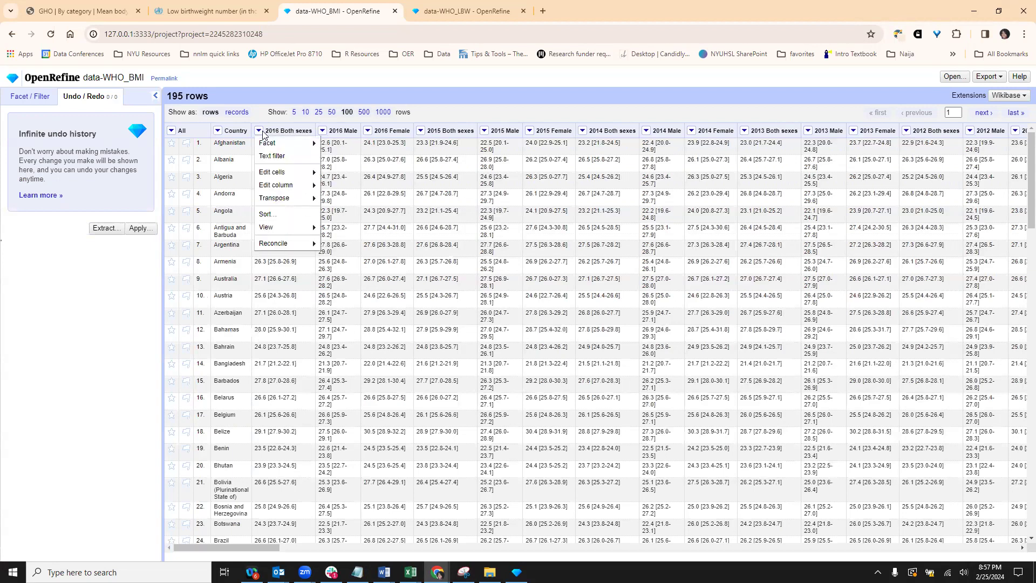
pyautogui.moveTo(274, 185)
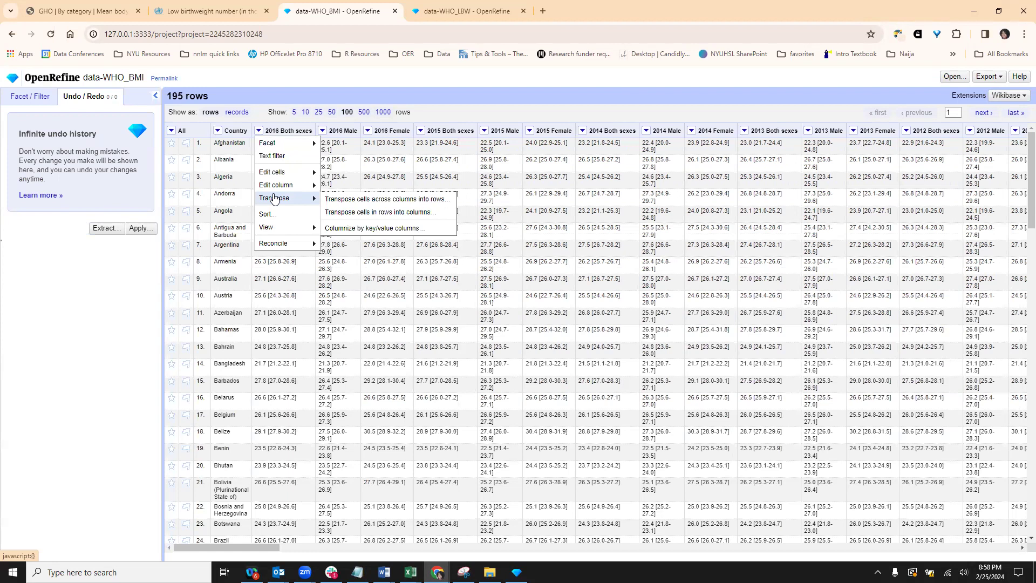
pyautogui.click(322, 200)
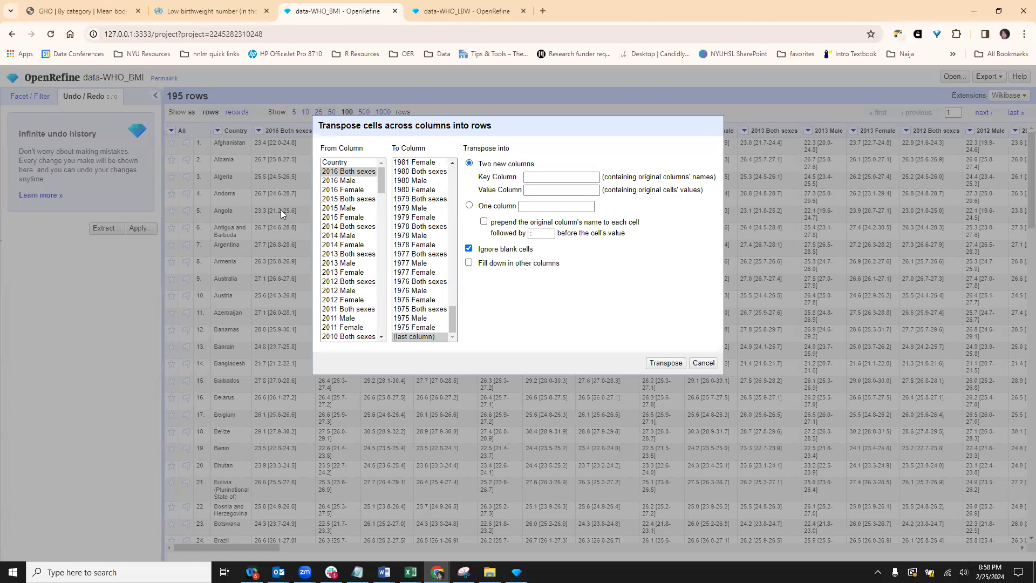
pyautogui.click(344, 163)
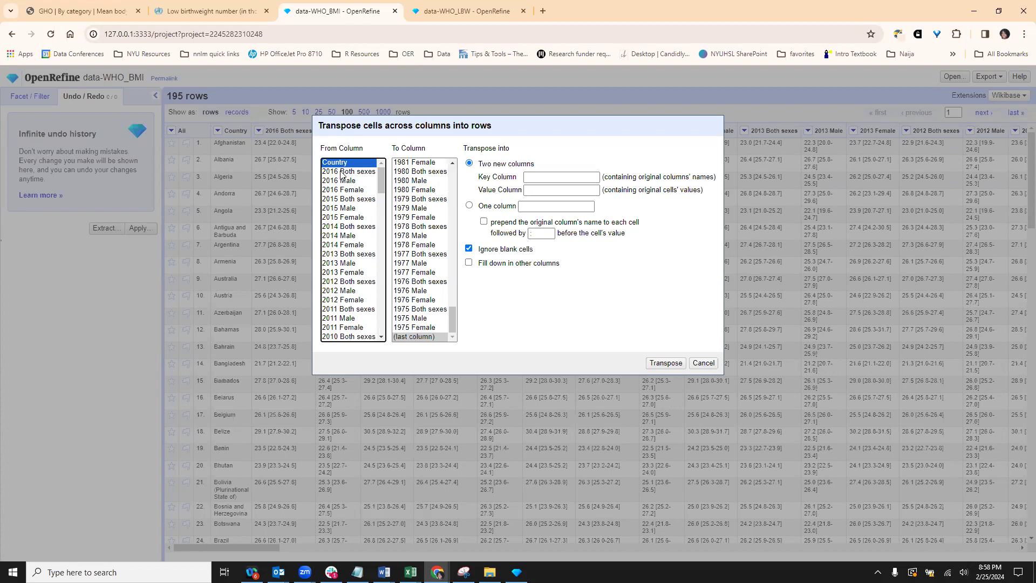
pyautogui.click(342, 173)
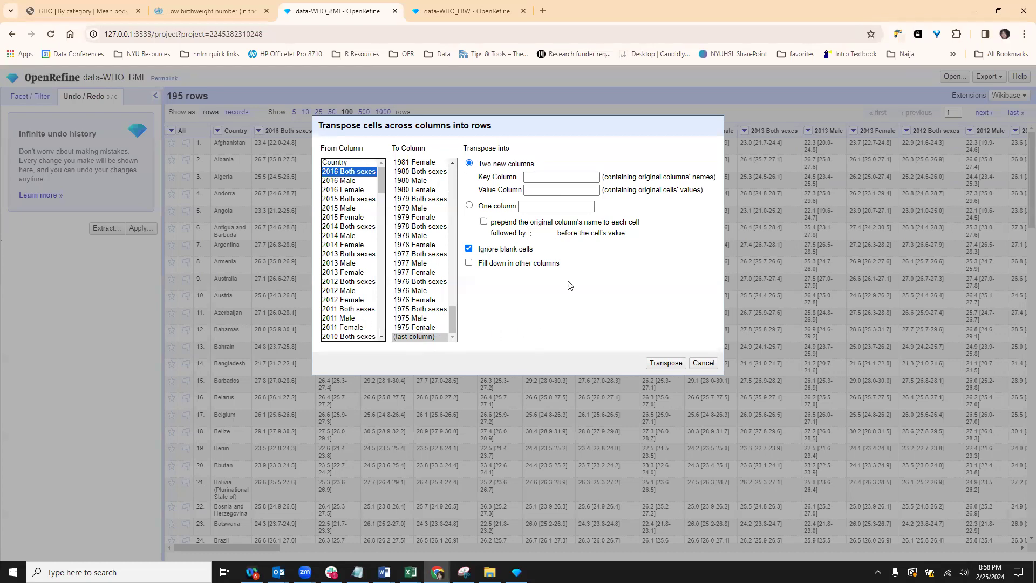
pyautogui.click(555, 178)
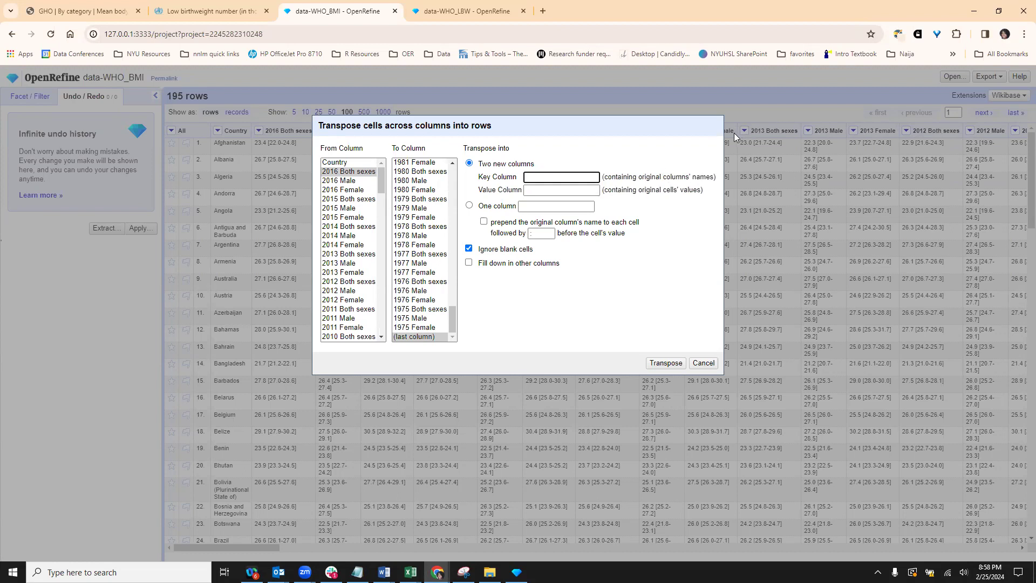
pyautogui.write('Year_Sex')
pyautogui.click(537, 190)
pyautogui.write('BMI')
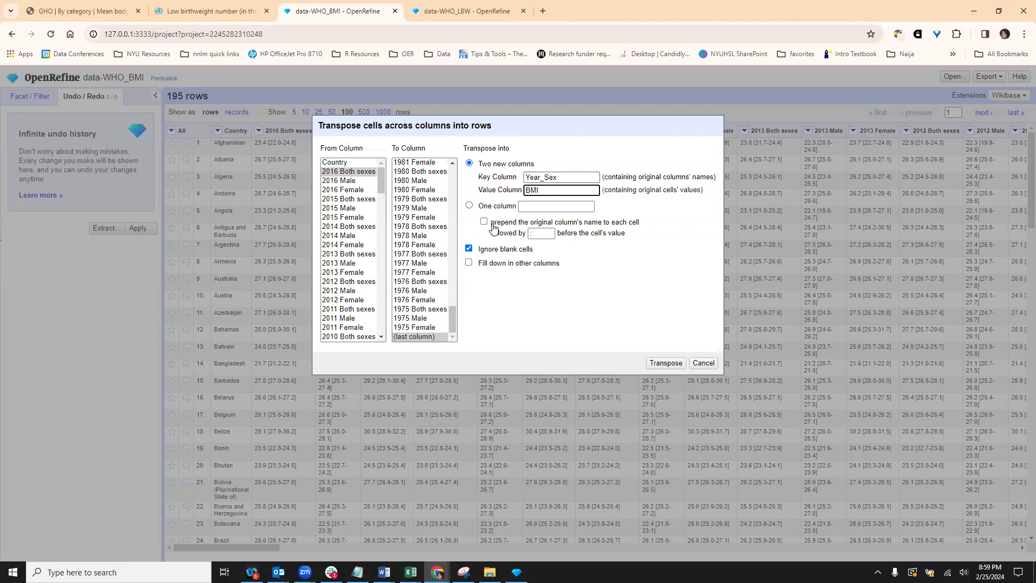
pyautogui.click(666, 363)
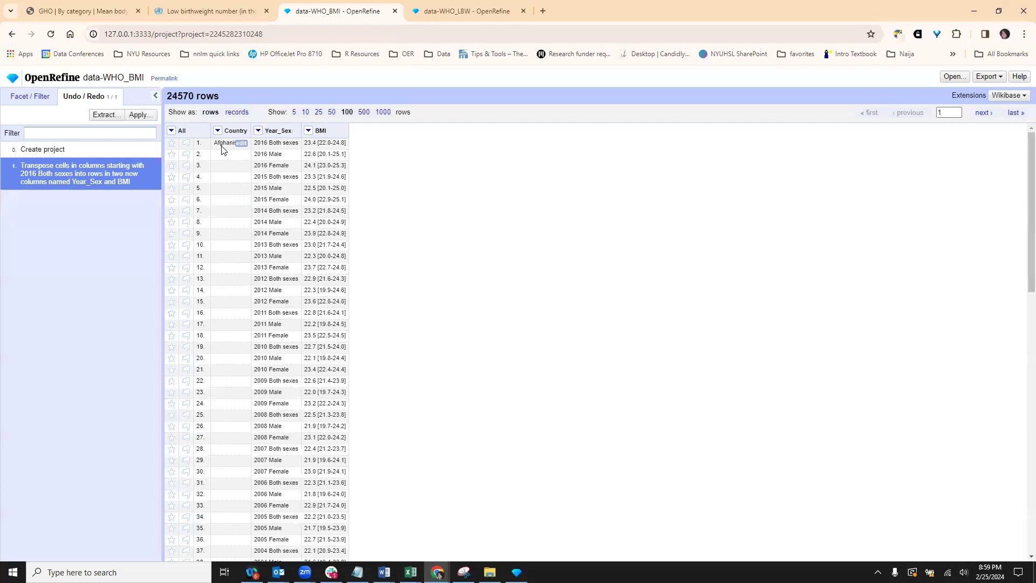
# Fill down the blank cells in the Country column
pyautogui.click(217, 131)
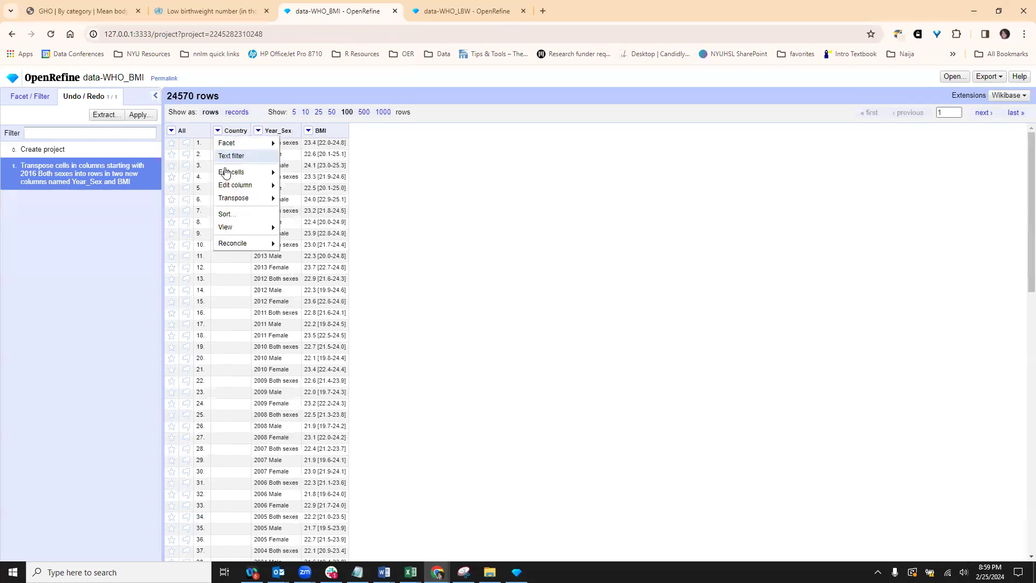
pyautogui.moveTo(231, 173)
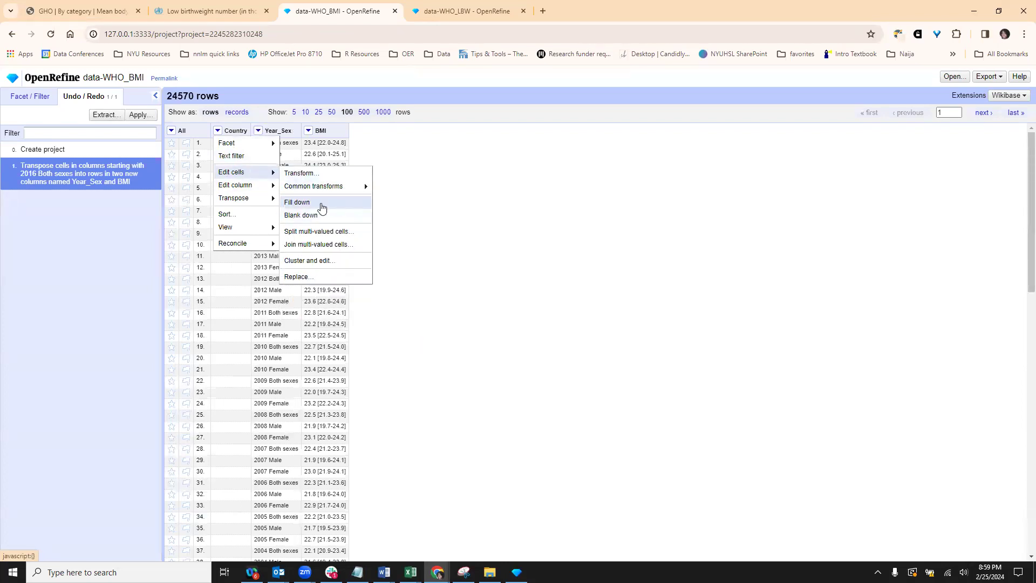
pyautogui.click(318, 203)
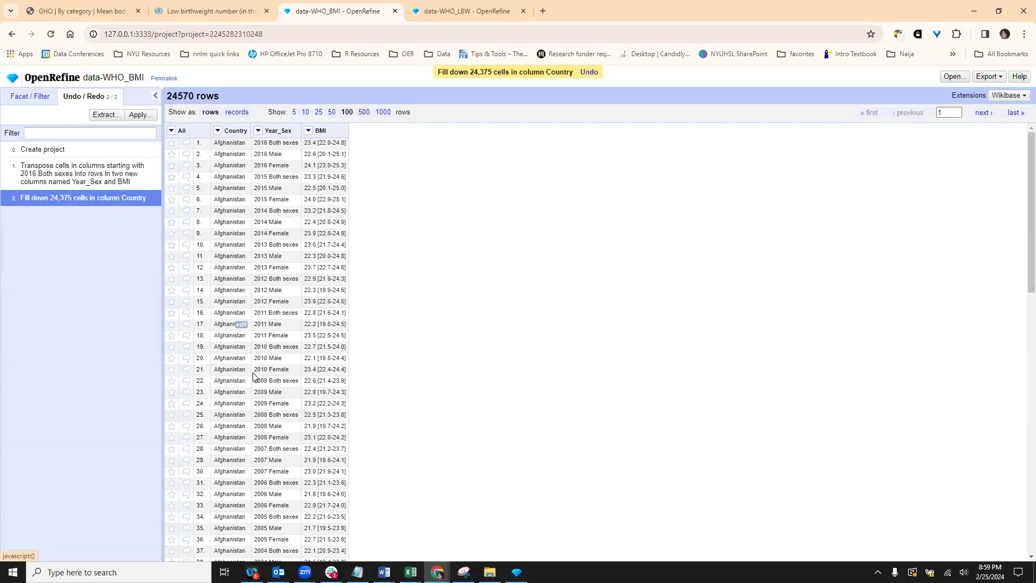
# Page forward through the BMI rows to check the filled country names, and return to the first page
pyautogui.click(987, 113)
pyautogui.click(983, 114)
pyautogui.click(984, 113)
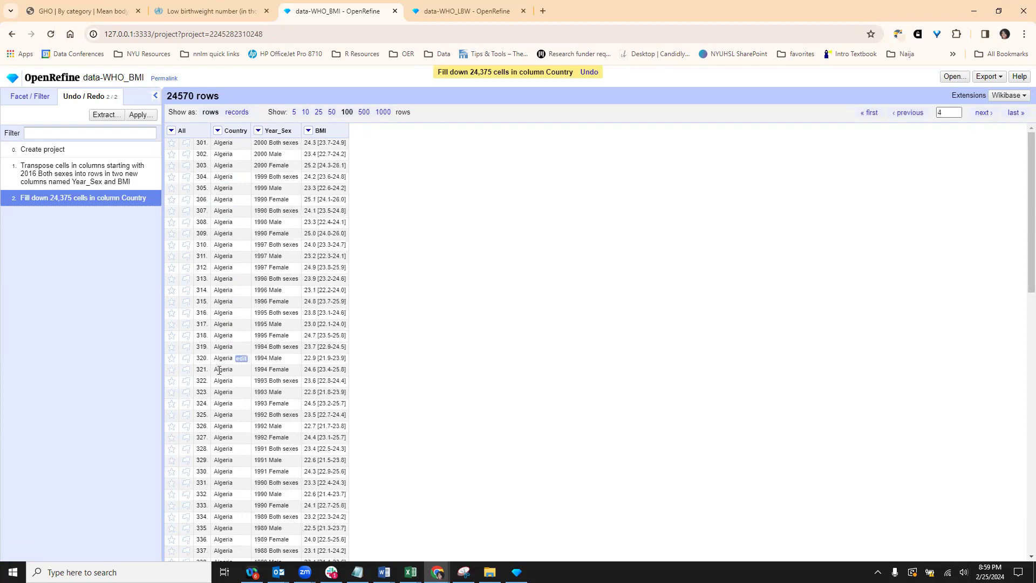
pyautogui.click(983, 113)
pyautogui.click(983, 113)
pyautogui.click(983, 113)
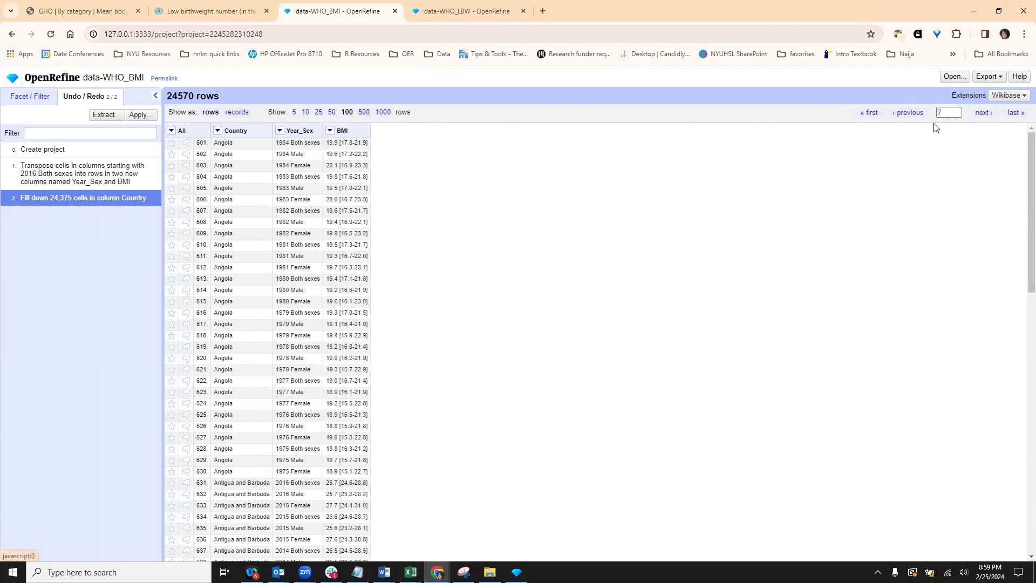
pyautogui.click(868, 113)
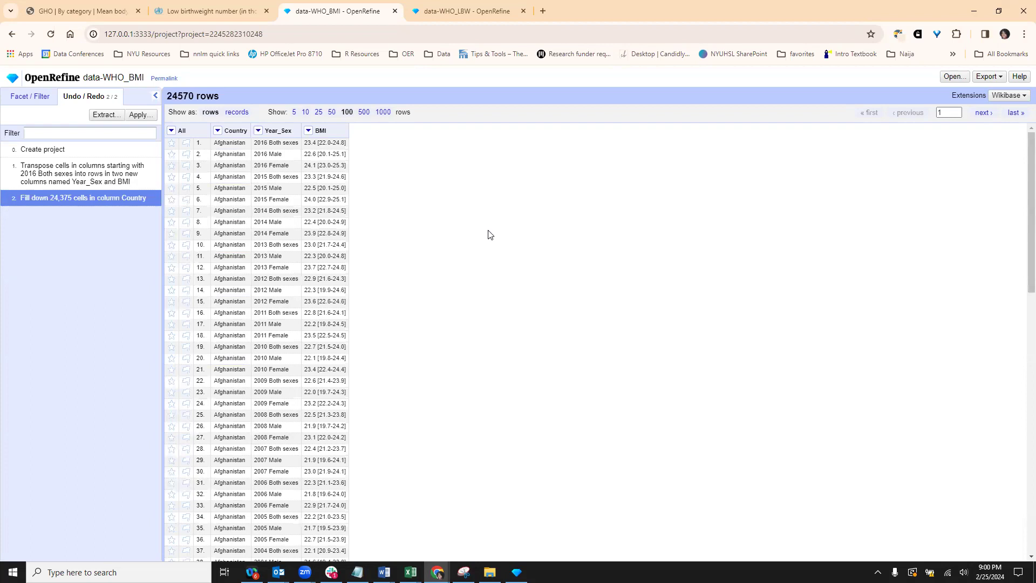
# Look at the layout of the data-WHO_LBW project and return to the data-WHO_BMI project
pyautogui.click(478, 10)
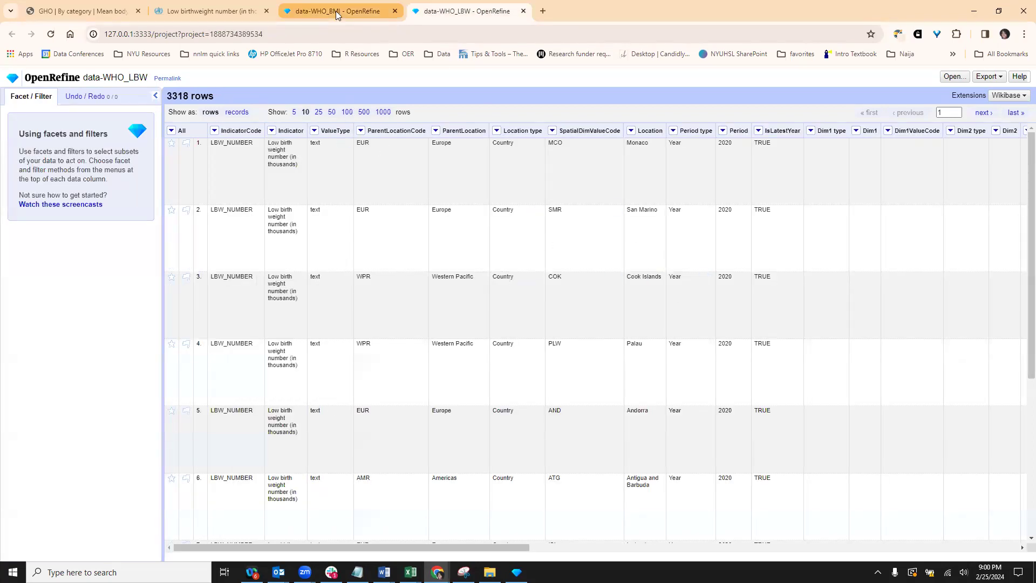
pyautogui.moveTo(336, 10)
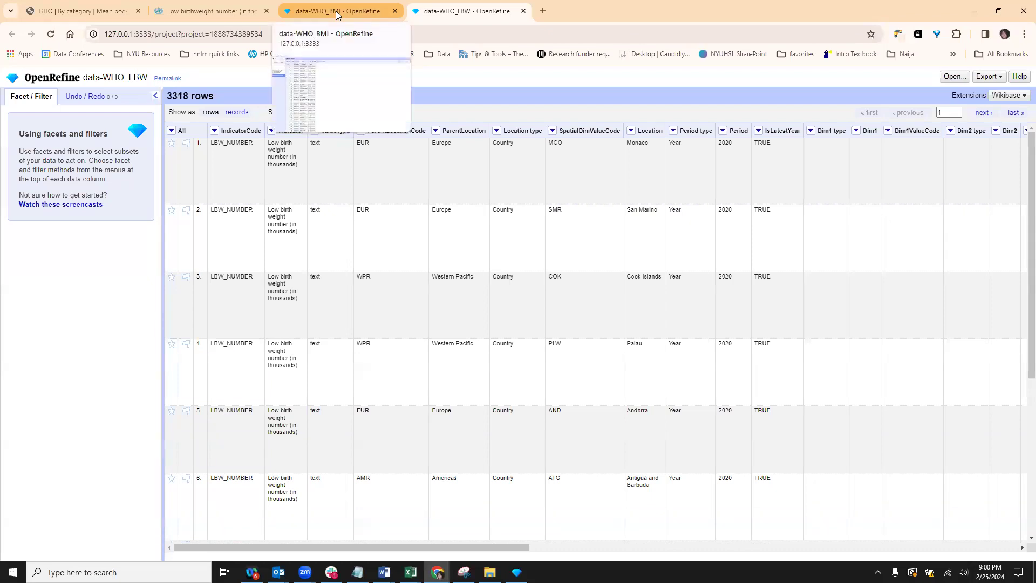
pyautogui.click(336, 11)
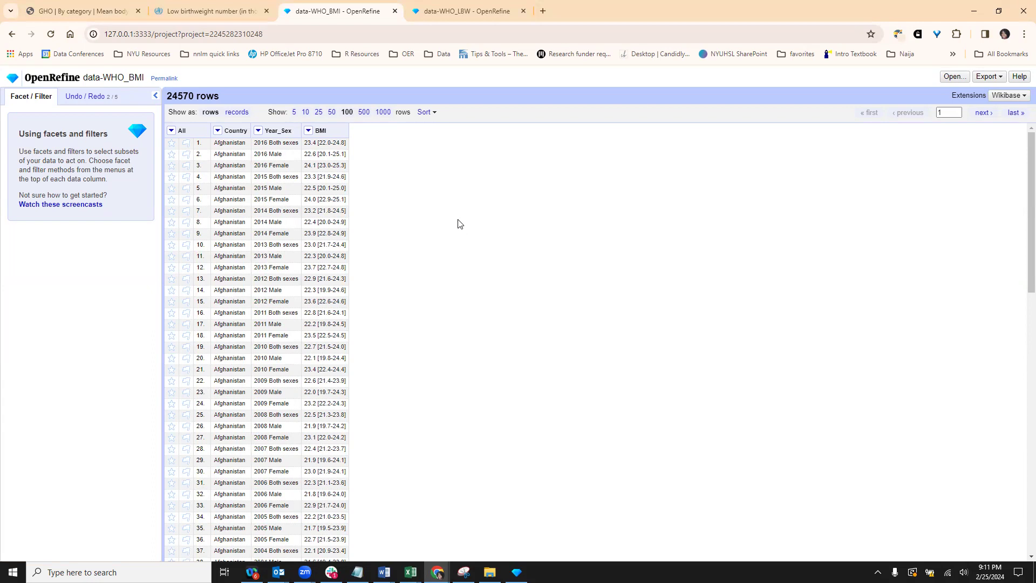
# Split the Year_Sex column by a space separator into at most 2 columns, removing the original column
pyautogui.click(258, 132)
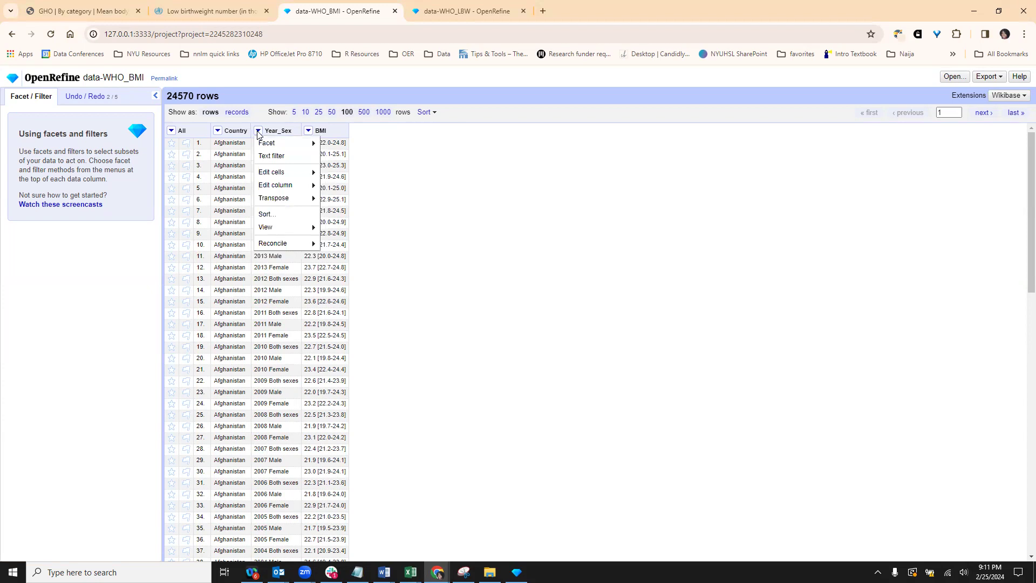
pyautogui.moveTo(286, 198)
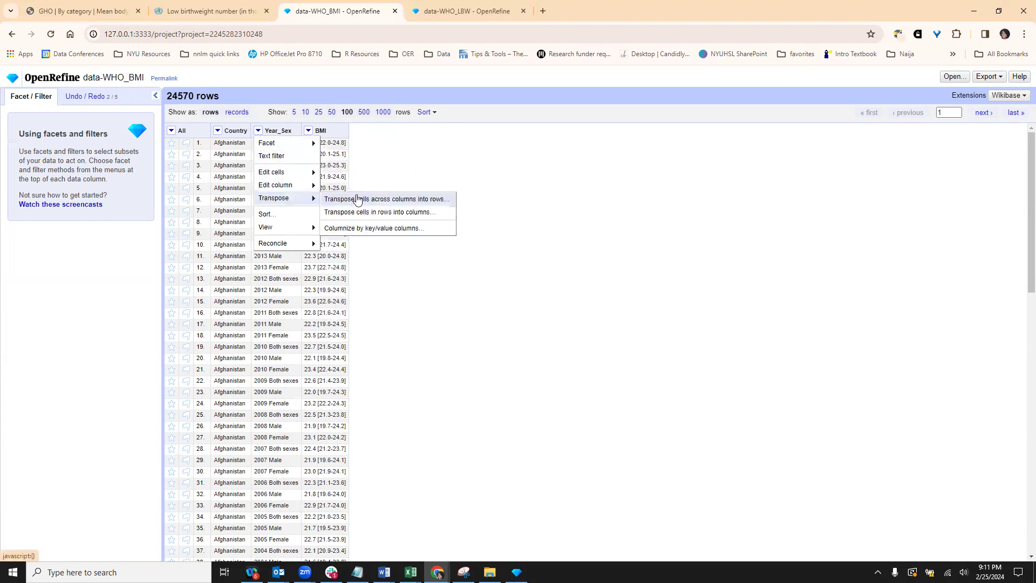
pyautogui.click(348, 186)
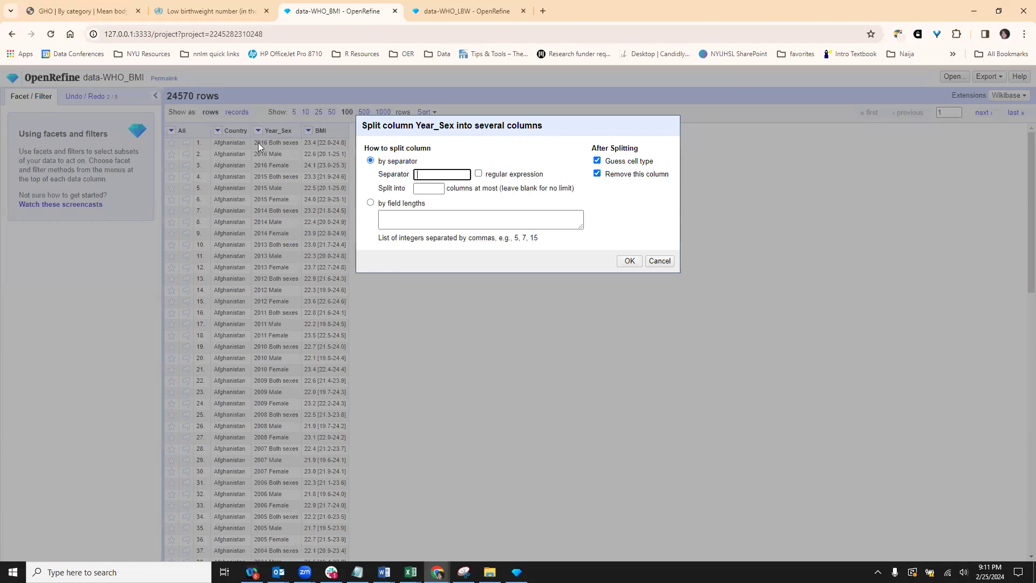
pyautogui.click(426, 187)
pyautogui.write('2')
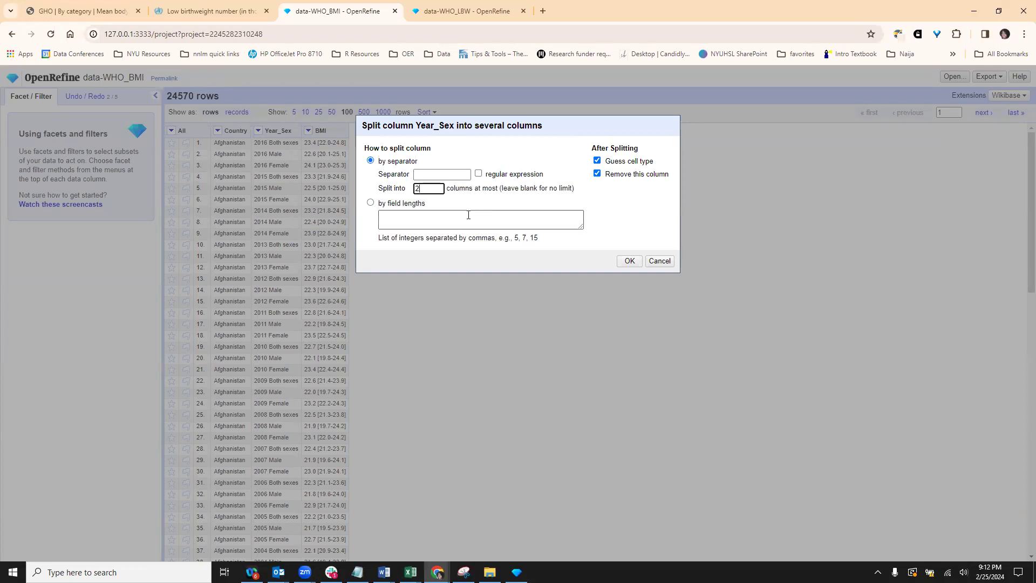
pyautogui.click(626, 260)
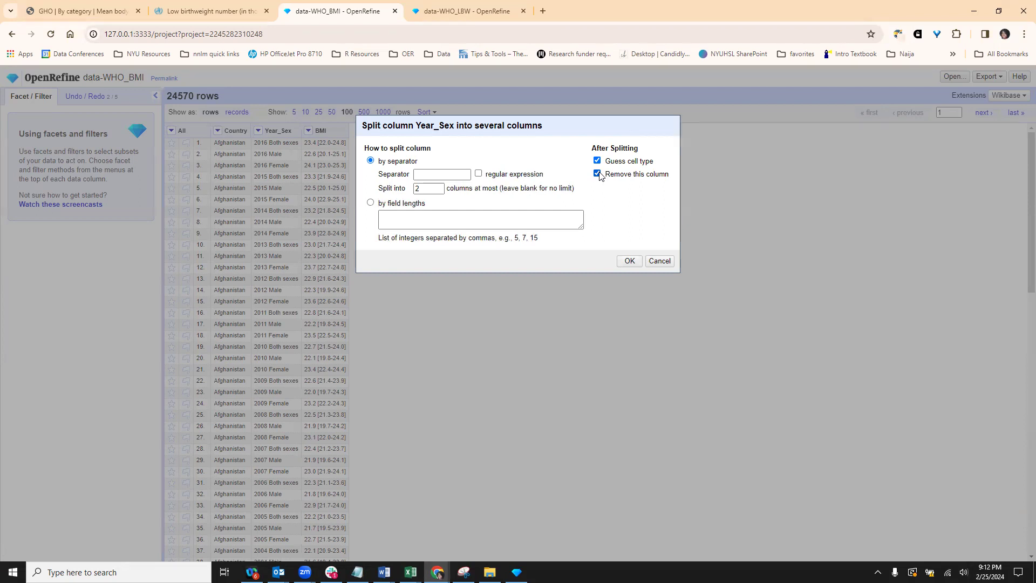
pyautogui.click(629, 261)
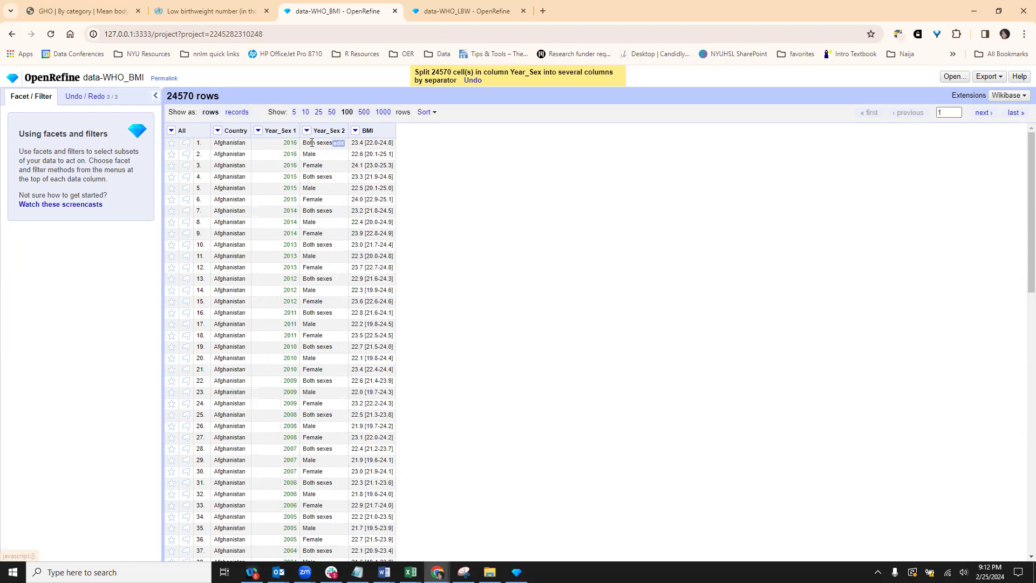
# Rename the Year_Sex 1 column as Year
pyautogui.click(258, 131)
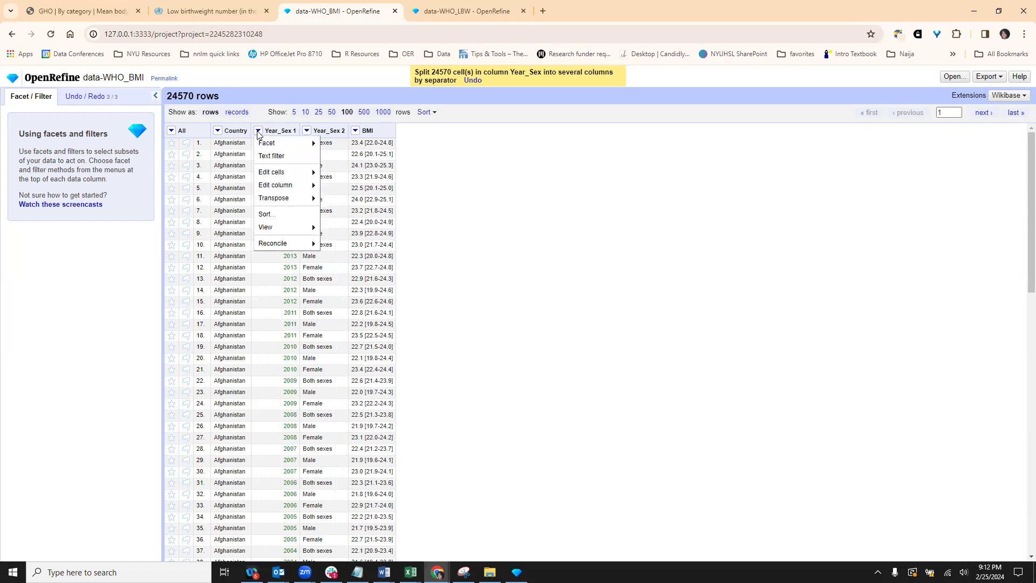
pyautogui.moveTo(262, 186)
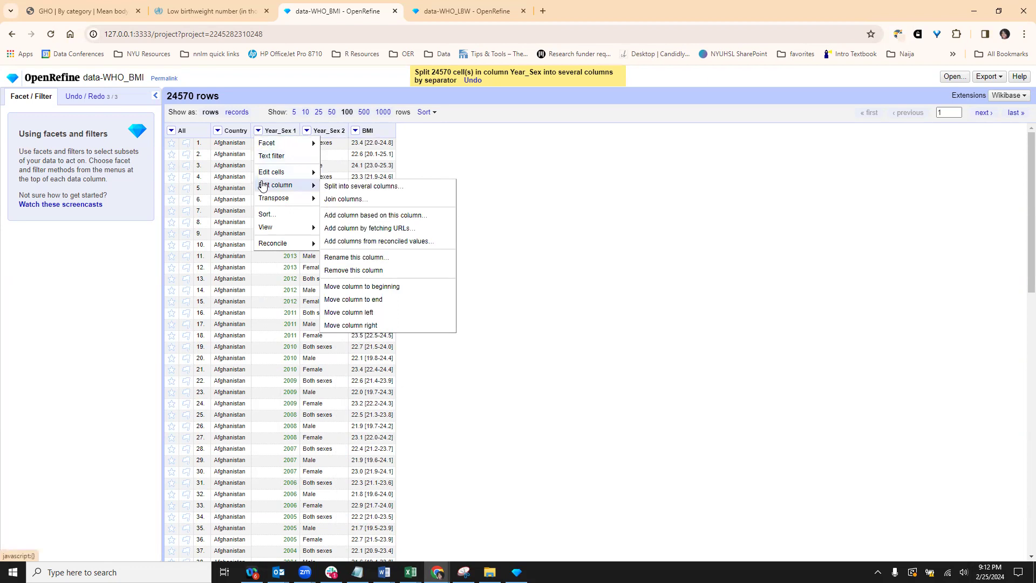
pyautogui.click(351, 258)
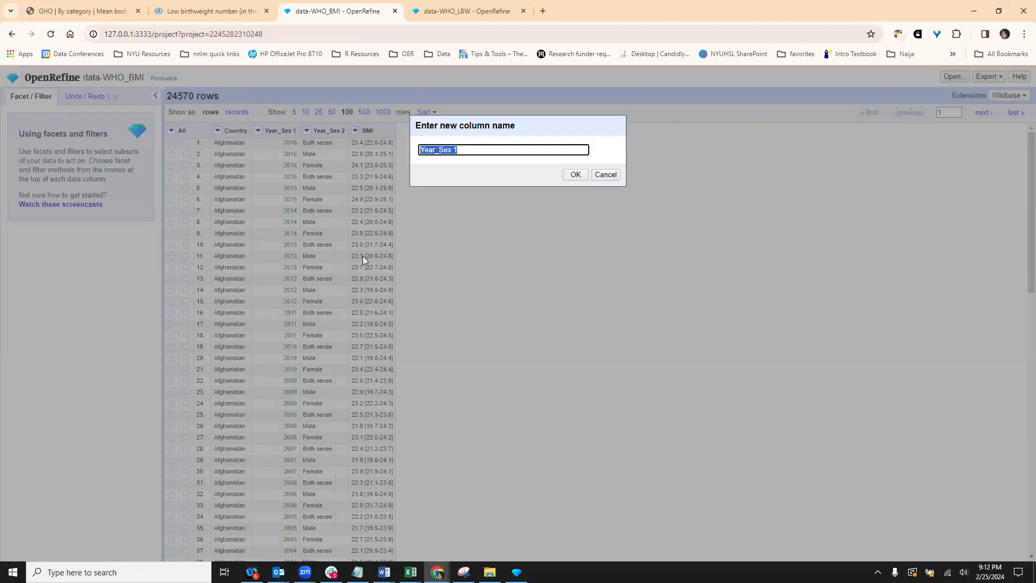
pyautogui.write('Year')
pyautogui.click(576, 174)
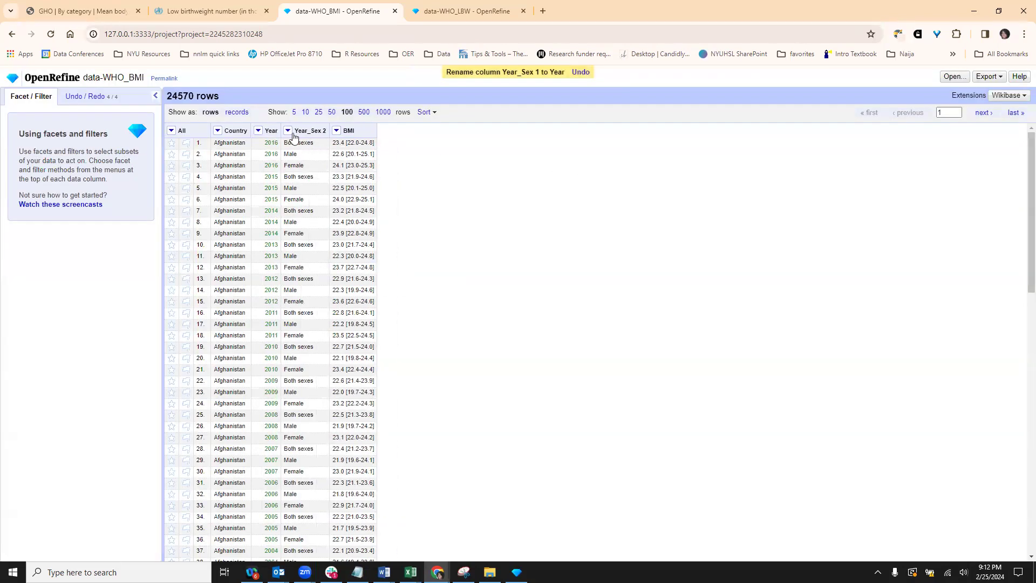
# Rename the Year_Sex 2 column as Sex
pyautogui.click(289, 132)
pyautogui.moveTo(304, 179)
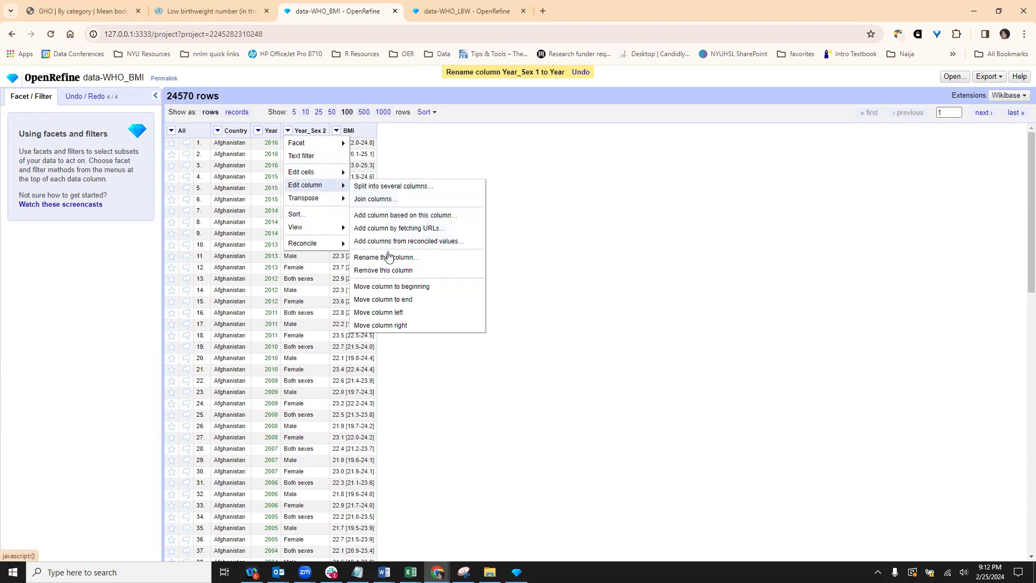
pyautogui.click(387, 257)
pyautogui.write('Sex')
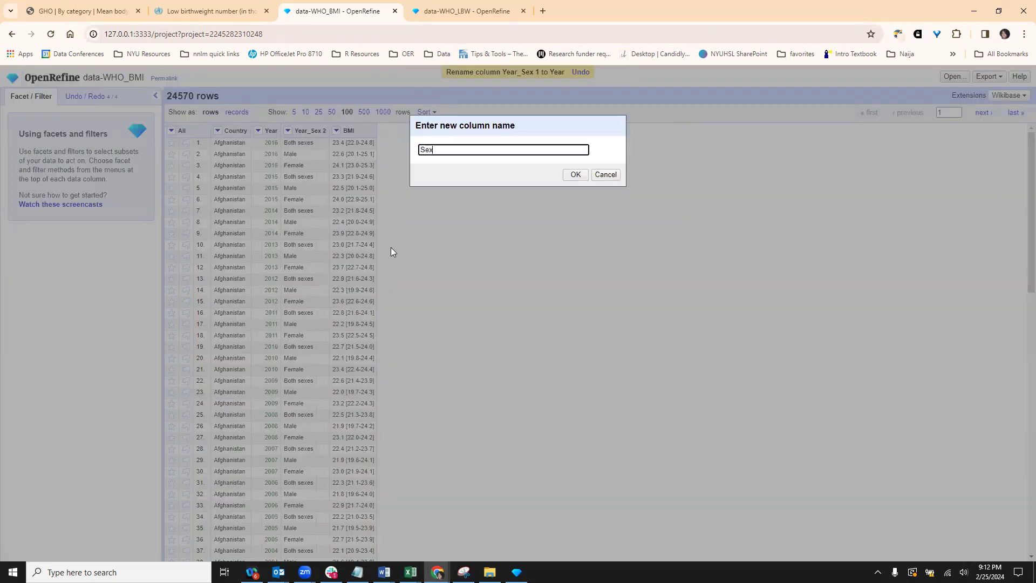
pyautogui.click(575, 174)
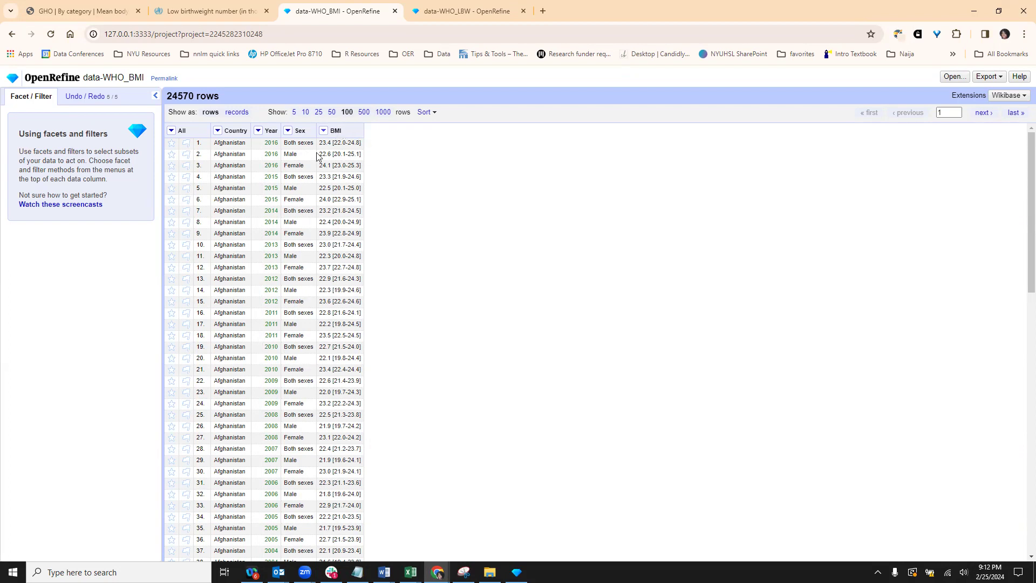
# Split the BMI column by a space separator into at most 2 columns, removing the original column
pyautogui.moveTo(332, 143)
pyautogui.click(323, 134)
pyautogui.moveTo(326, 173)
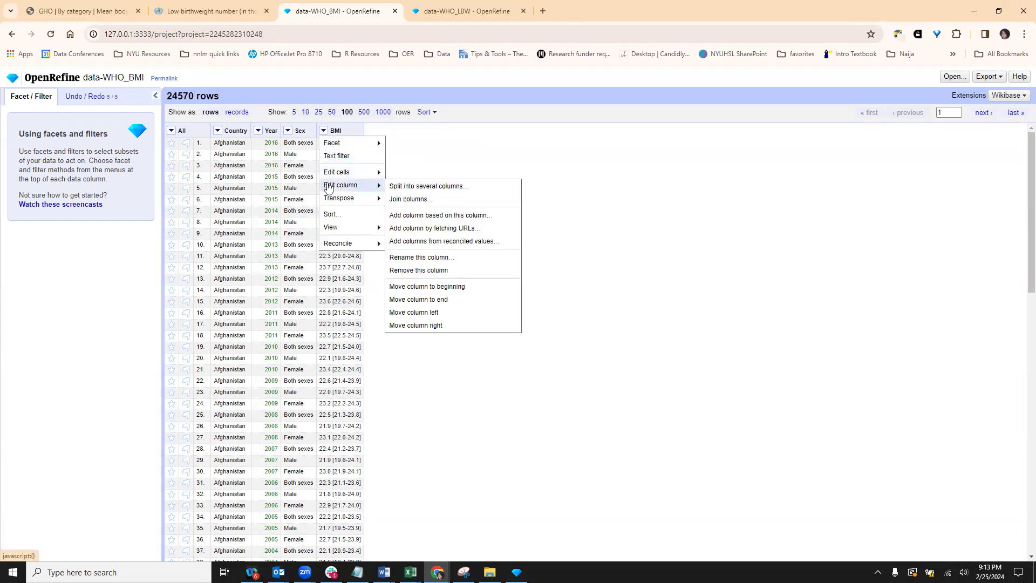
pyautogui.click(403, 185)
pyautogui.moveTo(429, 131); pyautogui.dragTo(471, 140)
pyautogui.click(464, 183)
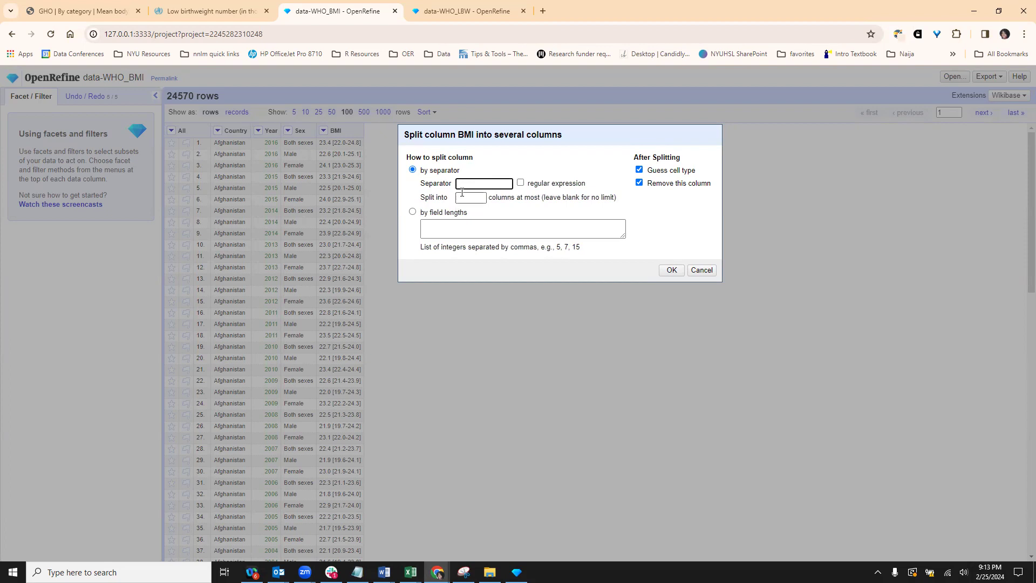
pyautogui.click(481, 197)
pyautogui.write('2')
pyautogui.click(662, 273)
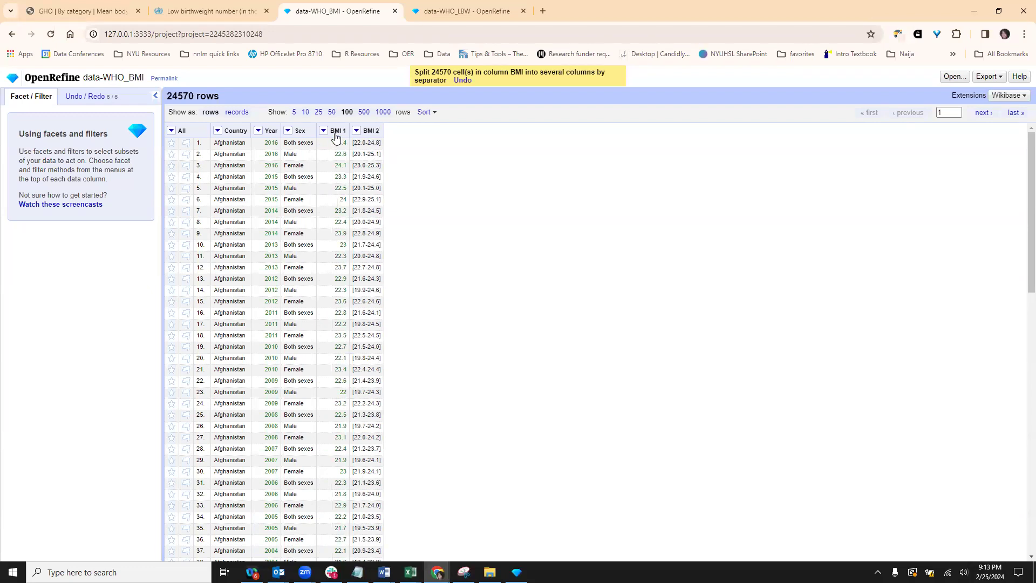
# Rename the BMI 1 column as BMI
pyautogui.click(324, 131)
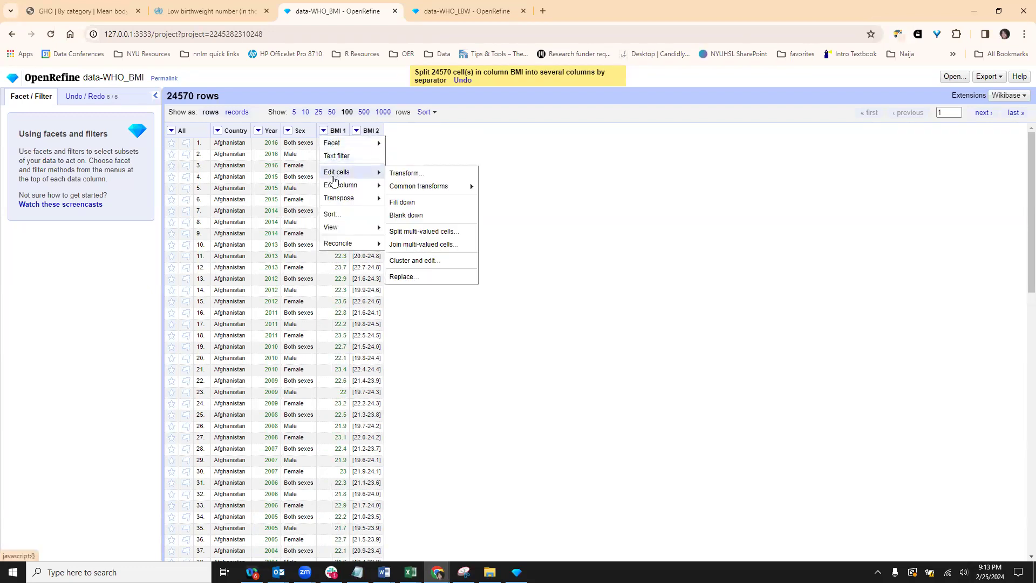
pyautogui.moveTo(346, 185)
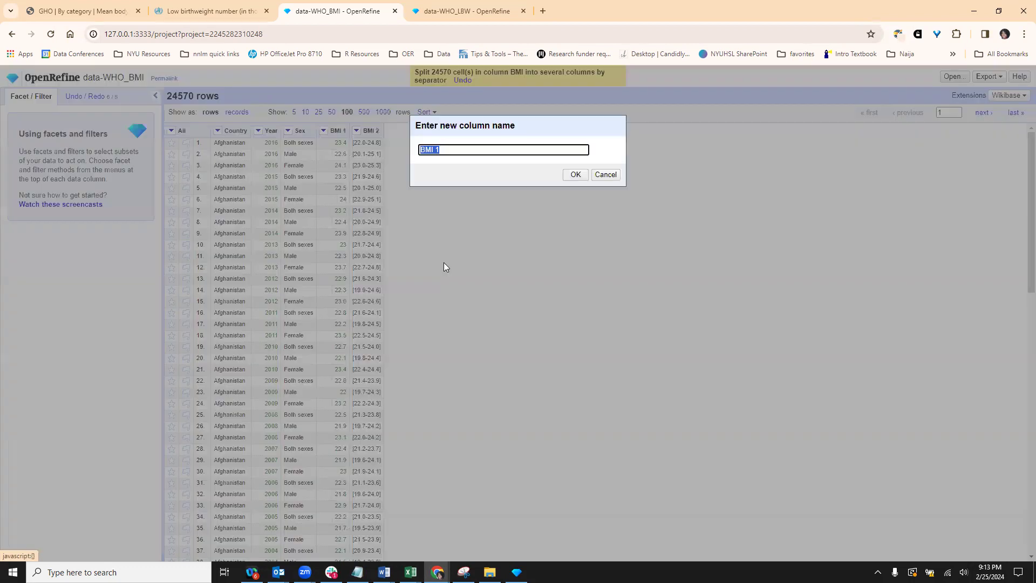
pyautogui.click(426, 258)
pyautogui.press('Right')
pyautogui.press('BackSpace')
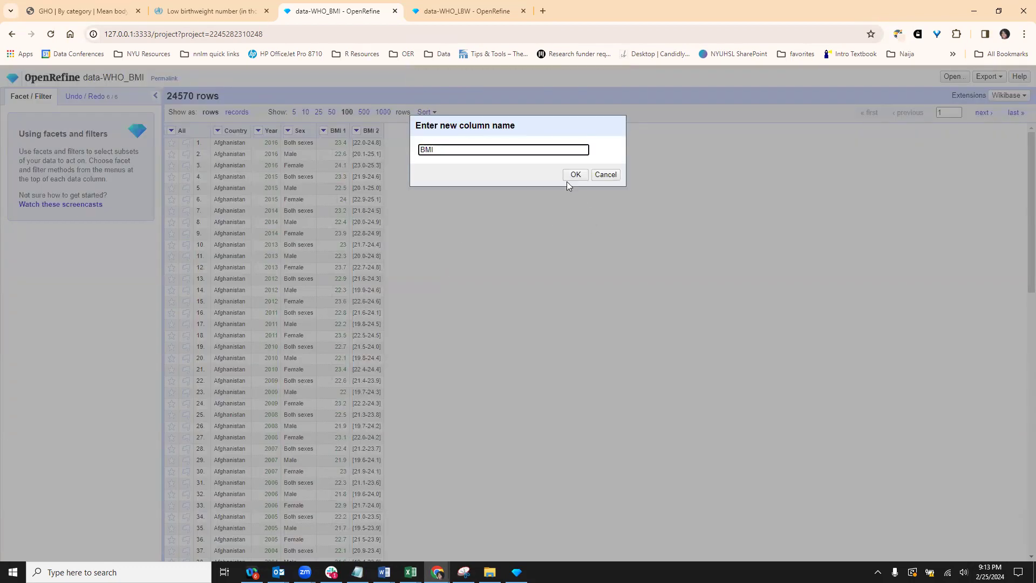
pyautogui.click(573, 175)
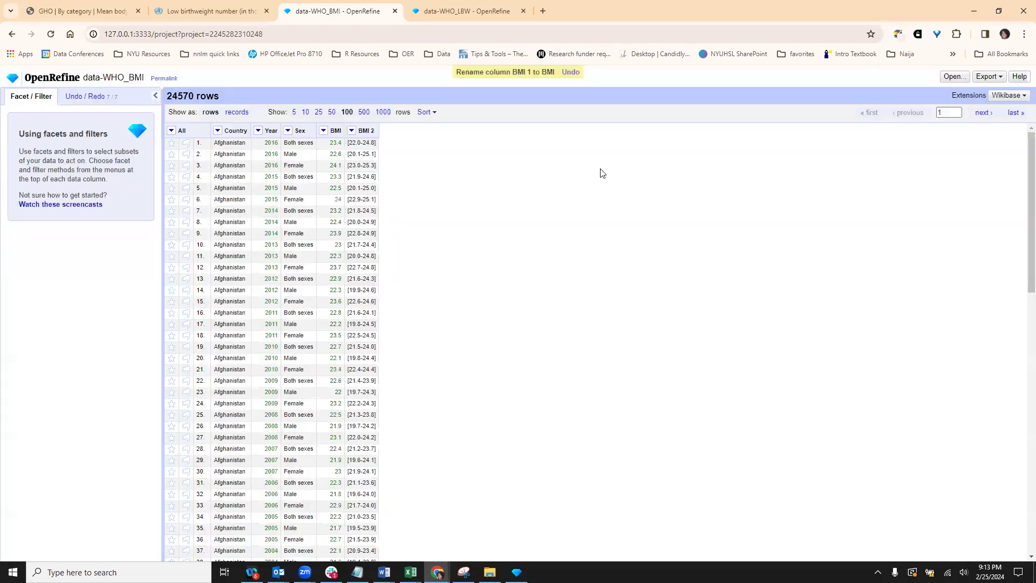
# Rename the BMI column as BMI Mean
pyautogui.click(352, 131)
pyautogui.click(323, 131)
pyautogui.click(323, 130)
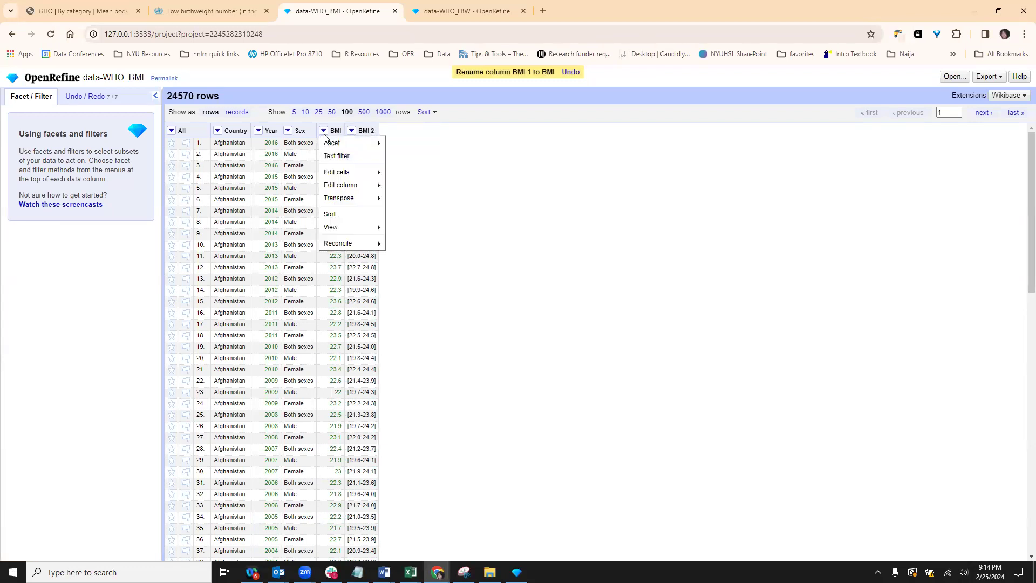
pyautogui.moveTo(340, 197)
pyautogui.moveTo(336, 174)
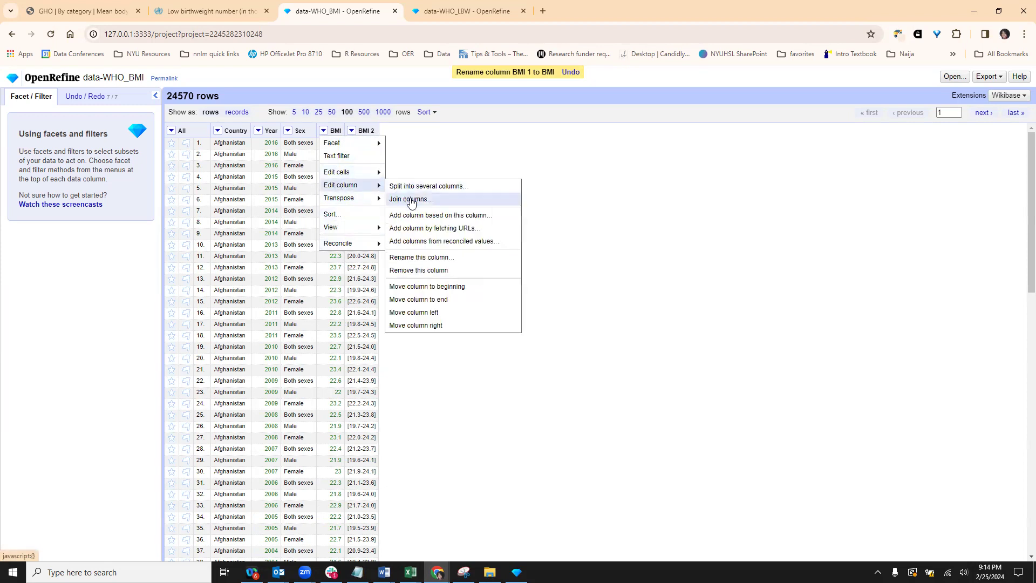
pyautogui.click(426, 258)
pyautogui.click(468, 151)
pyautogui.write('Ran')
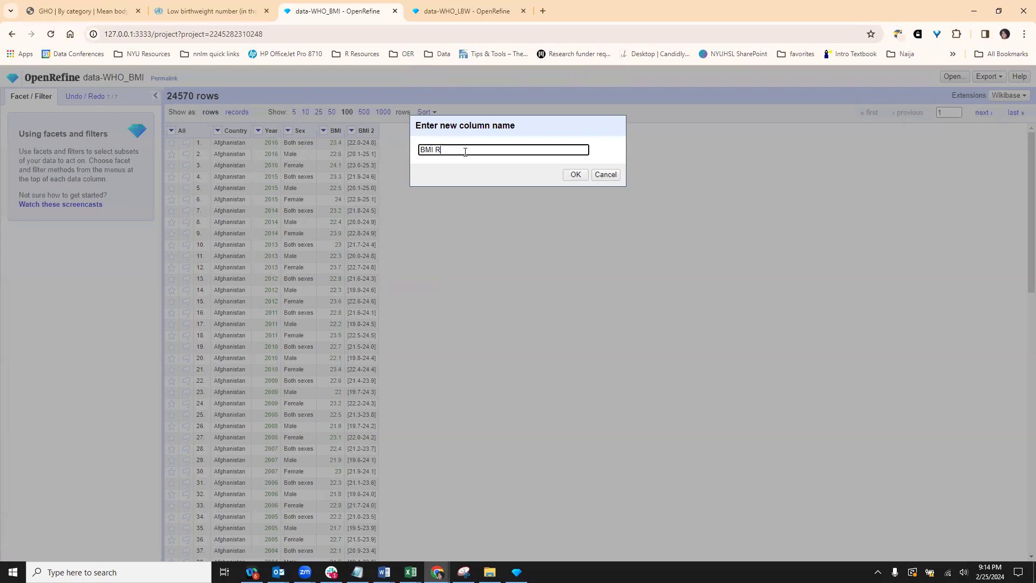
pyautogui.press('BackSpace')
pyautogui.press('BackSpace')
pyautogui.press('BackSpace')
pyautogui.write('Mean')
pyautogui.press('BackSpace')
pyautogui.press('BackSpace')
pyautogui.press('BackSpace')
pyautogui.write('ean')
pyautogui.click(575, 175)
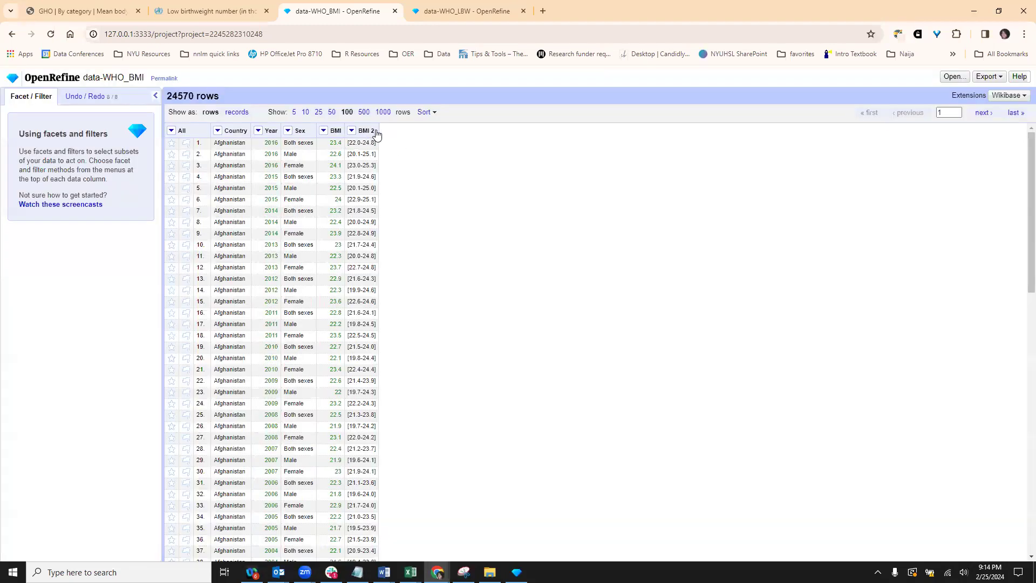
# Rename the BMI 2 column as Stand Dev
pyautogui.click(369, 131)
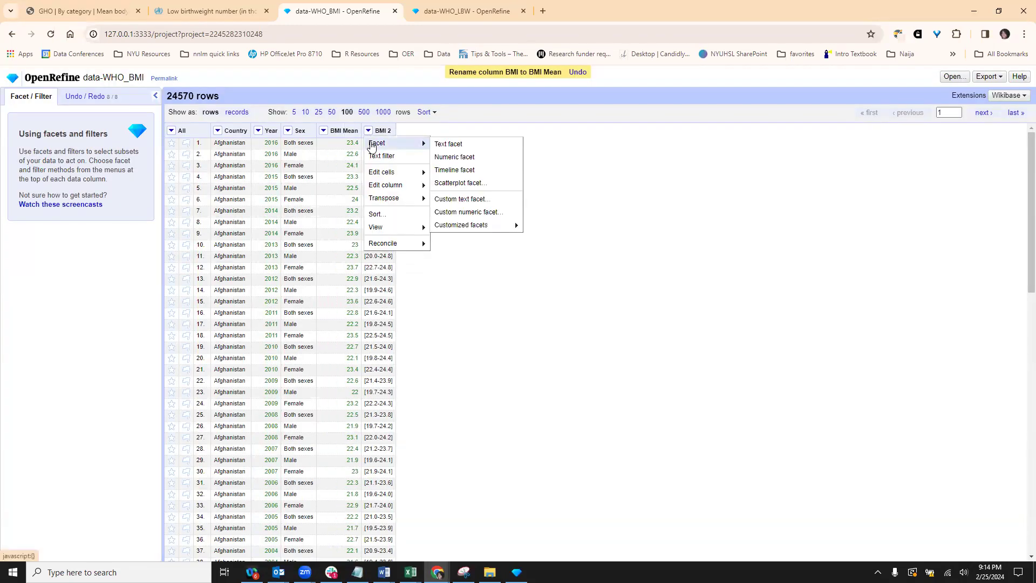
pyautogui.moveTo(393, 185)
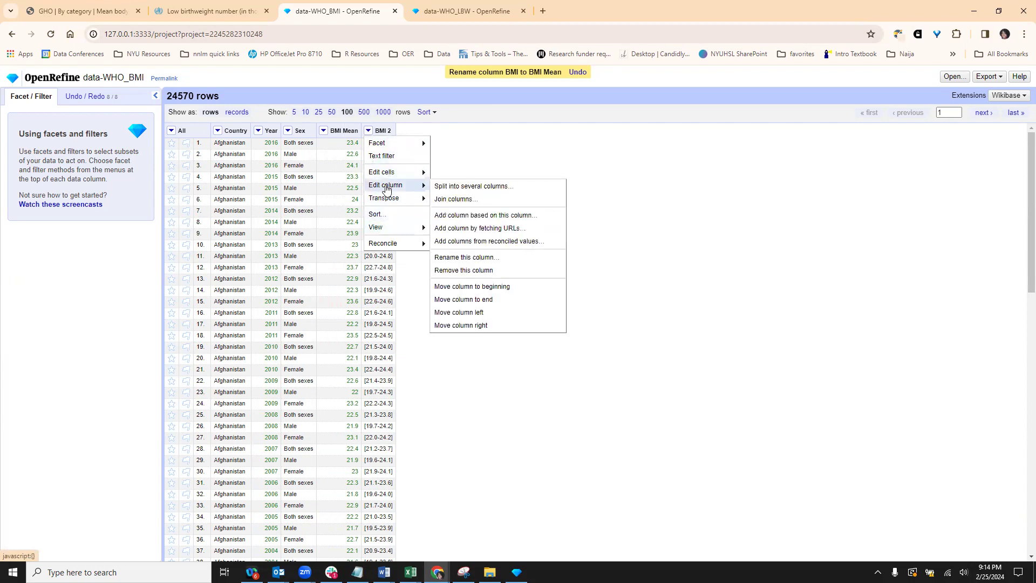
pyautogui.click(467, 258)
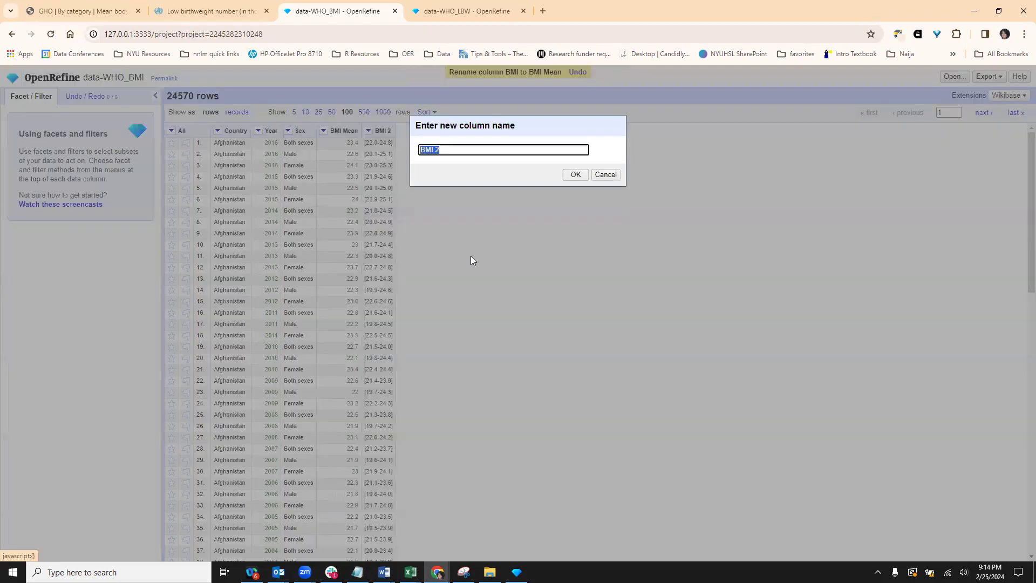
pyautogui.write('St')
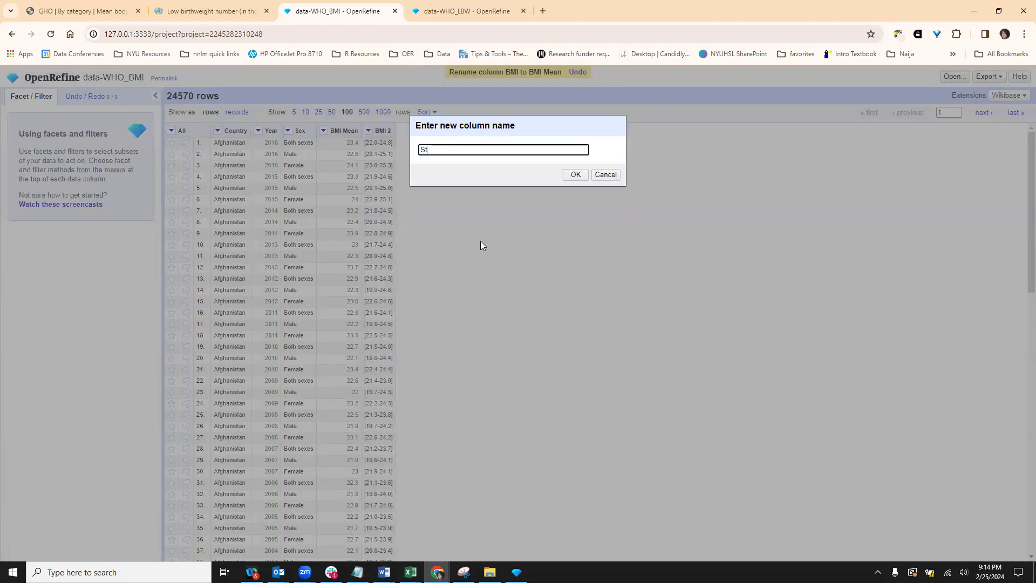
pyautogui.write('and Dev')
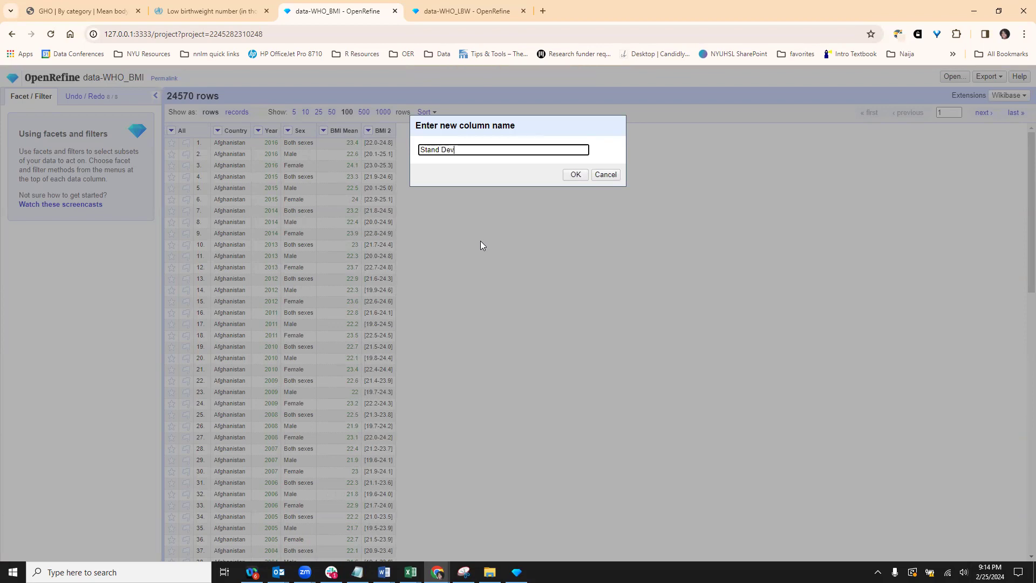
pyautogui.click(576, 174)
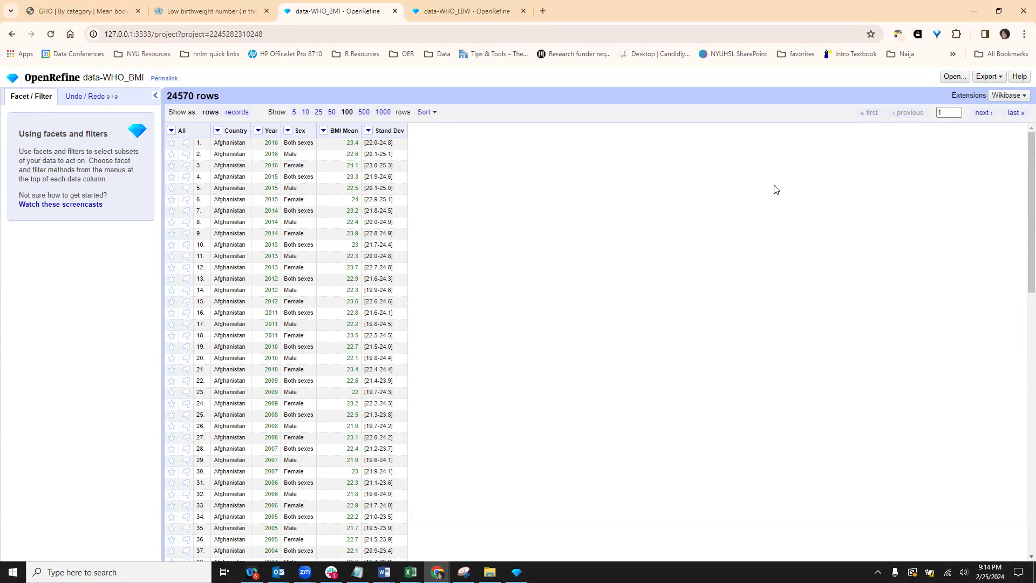
# Check the Location type values in the data-WHO_LBW project with a text facet and remove the facet
pyautogui.click(473, 17)
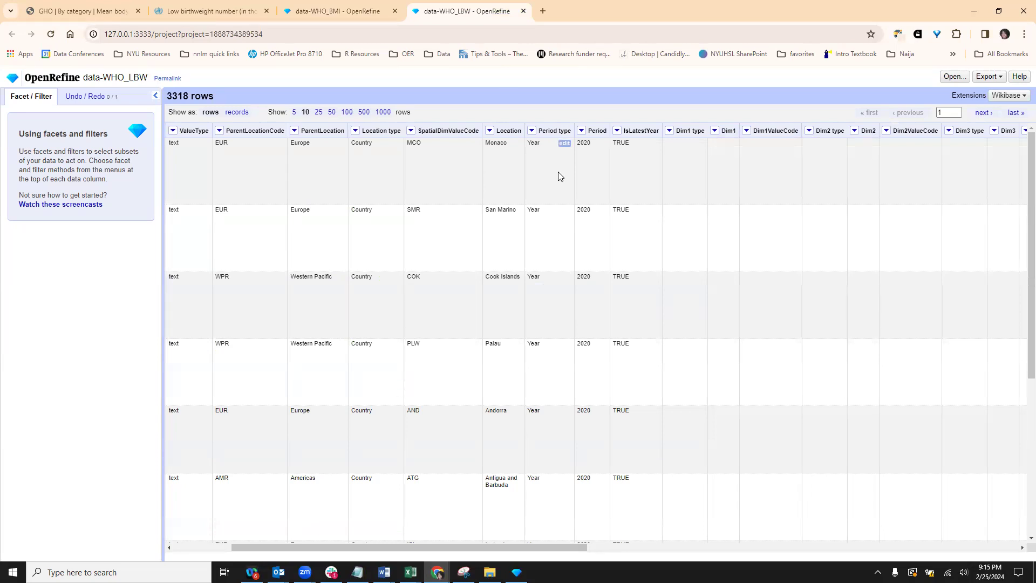
pyautogui.click(339, 10)
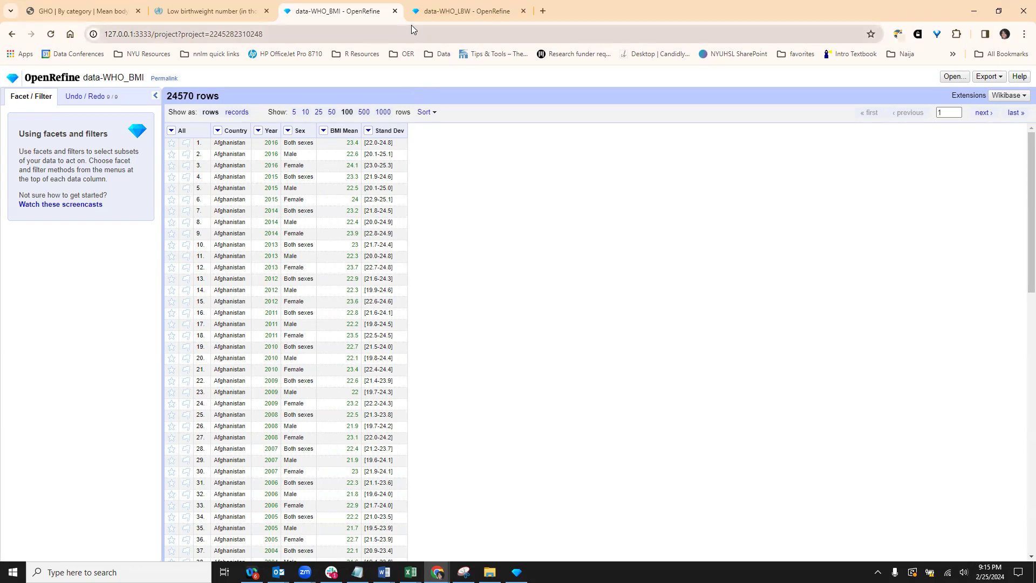
pyautogui.click(425, 13)
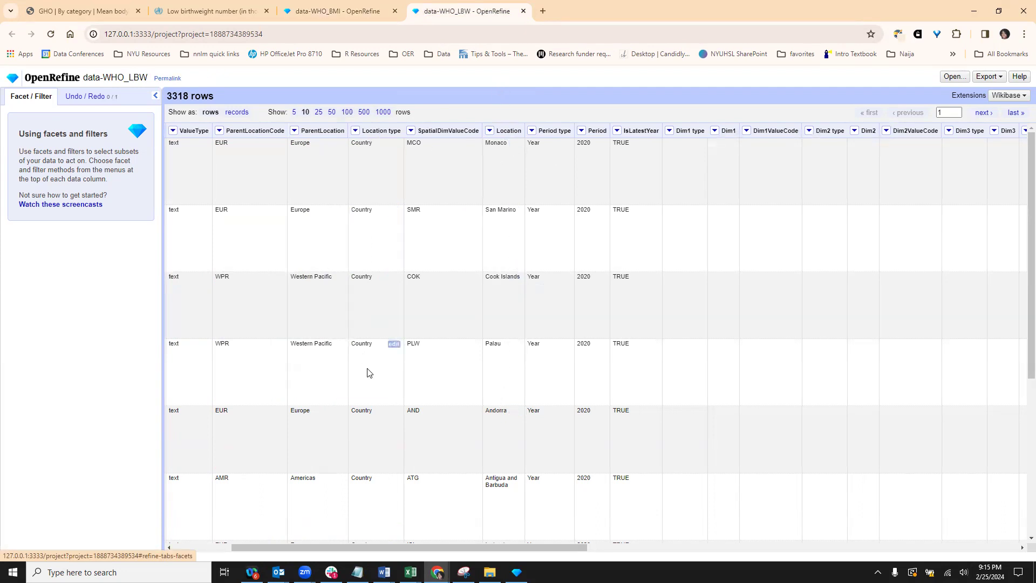
pyautogui.click(355, 131)
pyautogui.moveTo(363, 143)
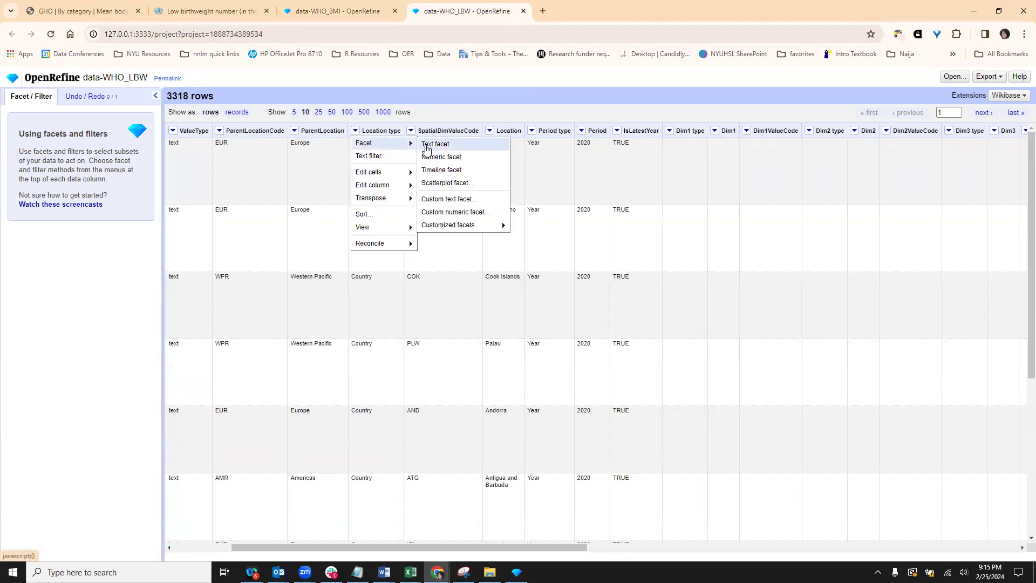
pyautogui.click(426, 145)
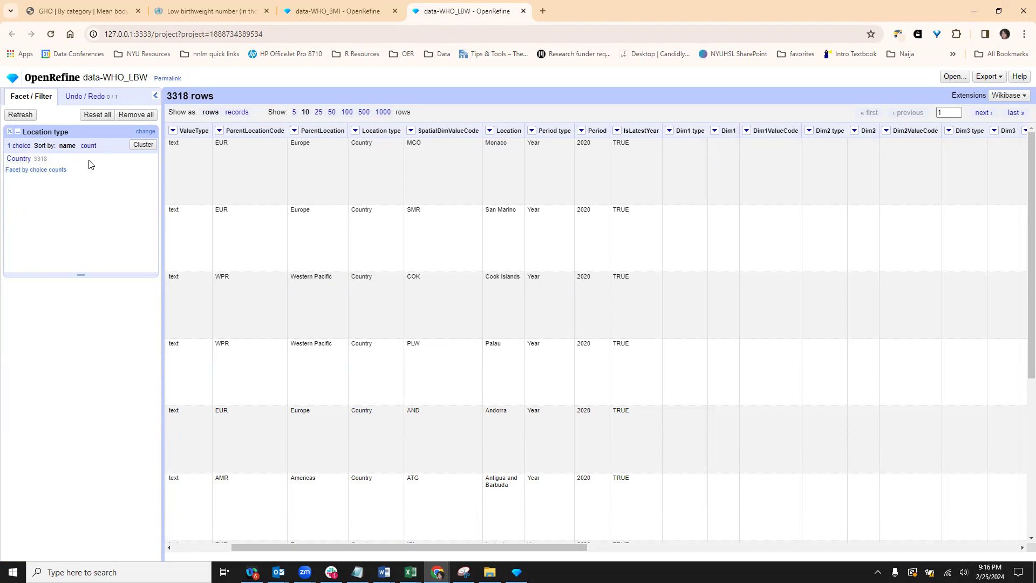
pyautogui.click(10, 131)
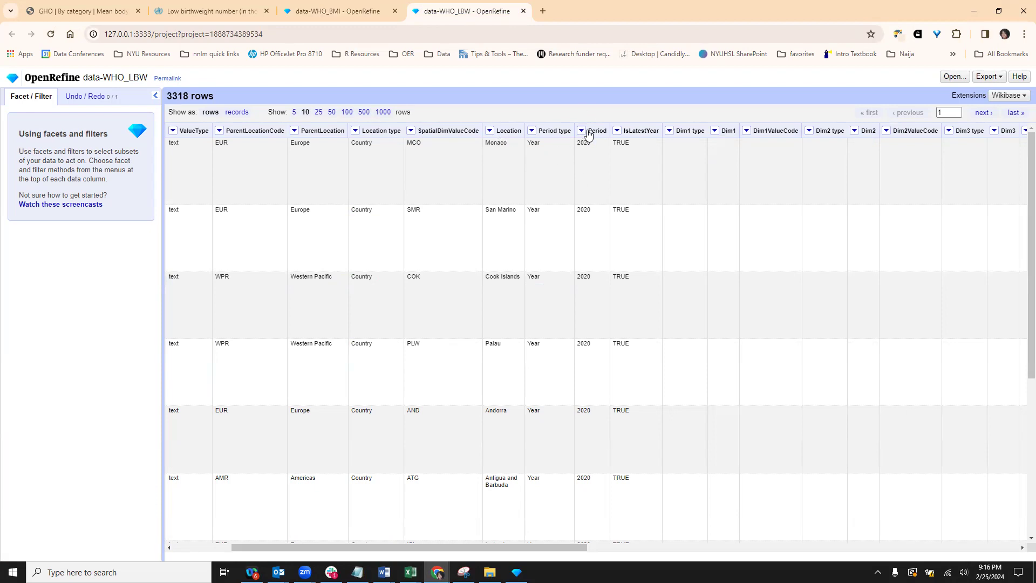
# Compare the Year column of the data-WHO_BMI project with the Period column of the data-WHO_LBW project
pyautogui.click(294, 5)
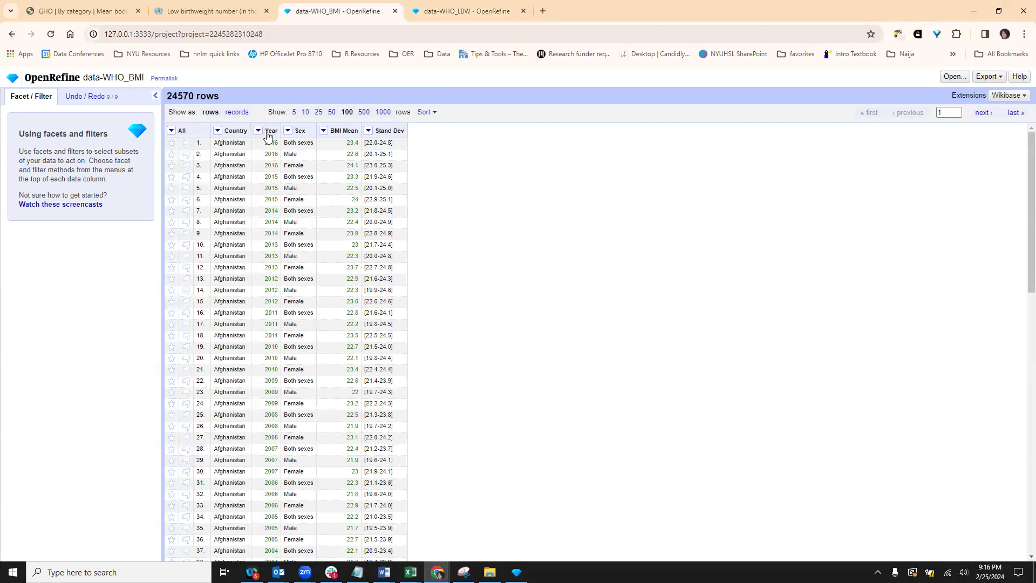
pyautogui.click(436, 17)
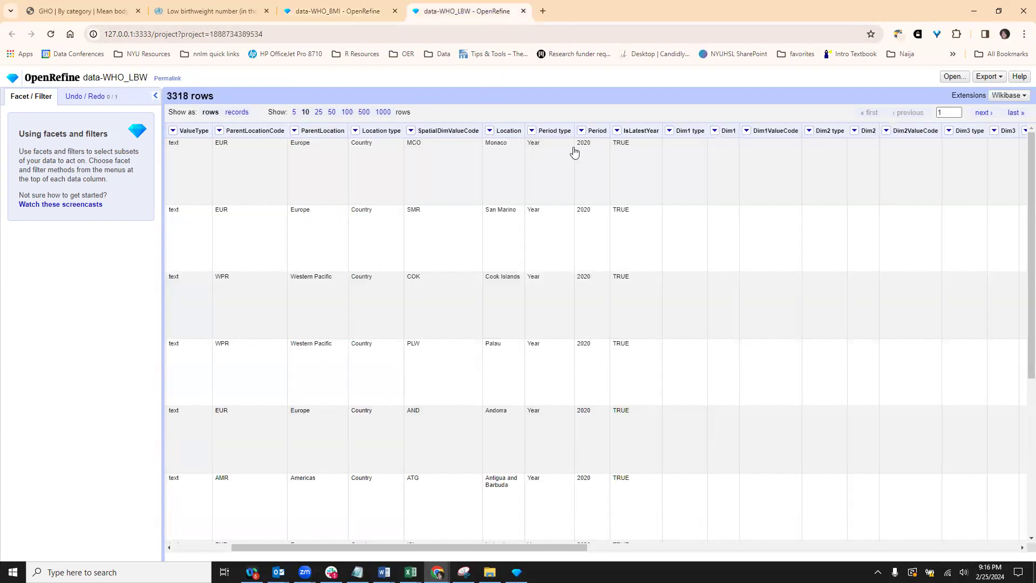
pyautogui.click(340, 13)
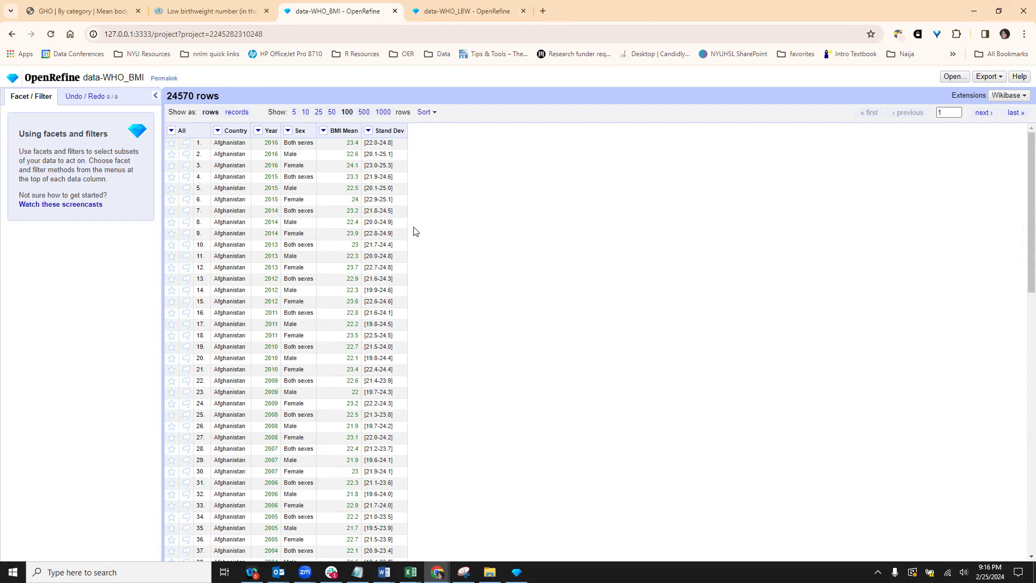
# Try to join the Country and Year columns of data-WHO_BMI with an underscore separator, skipping nulls, writing the result in the Country column
pyautogui.click(218, 130)
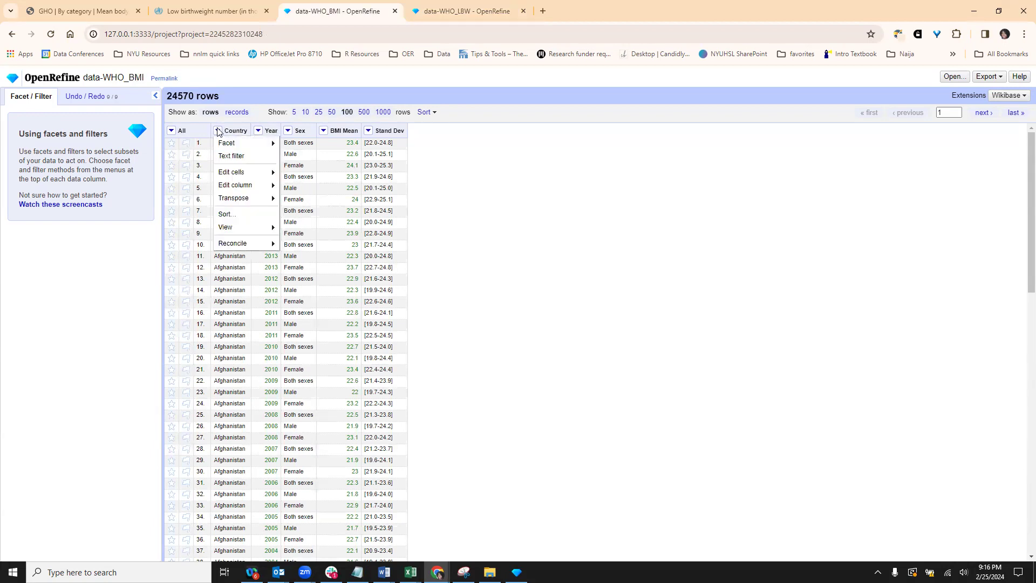
pyautogui.moveTo(223, 185)
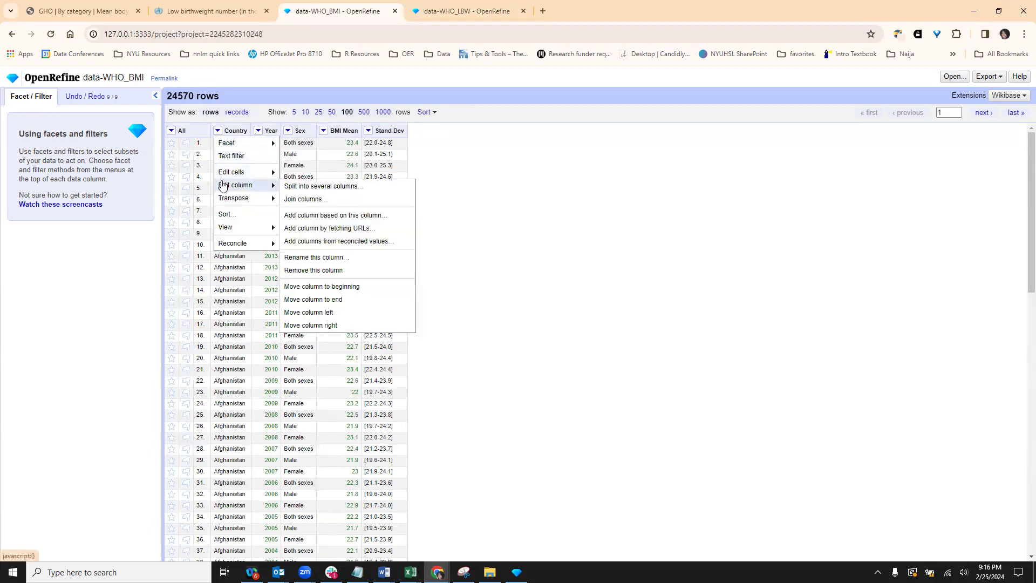
pyautogui.click(308, 200)
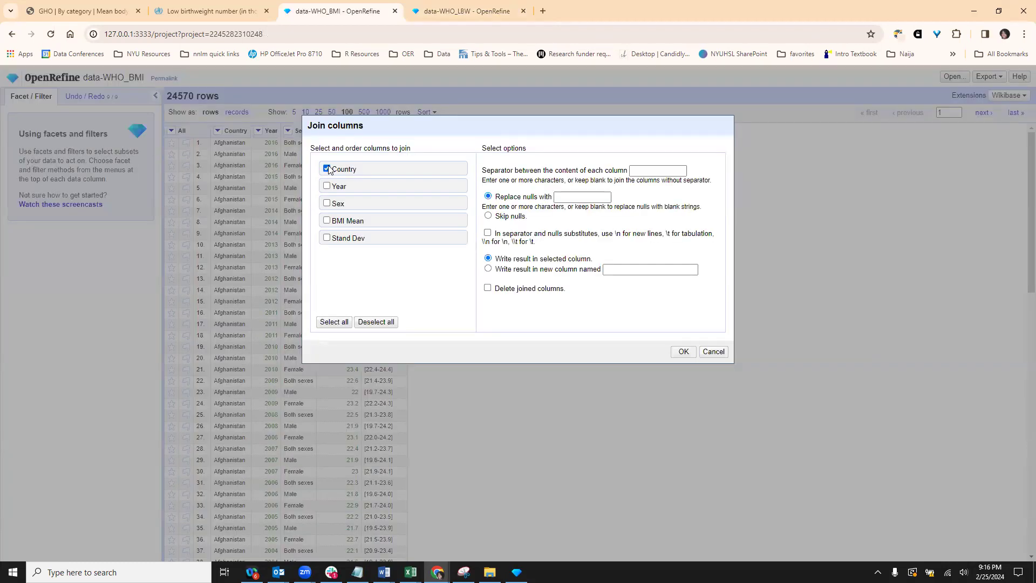
pyautogui.click(327, 185)
pyautogui.click(663, 171)
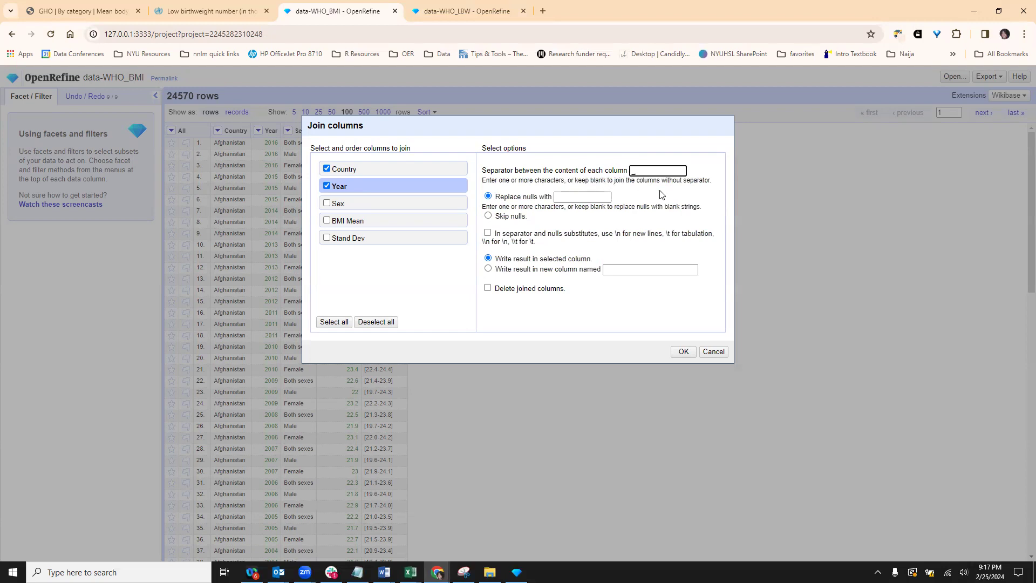
pyautogui.click(488, 217)
pyautogui.click(683, 351)
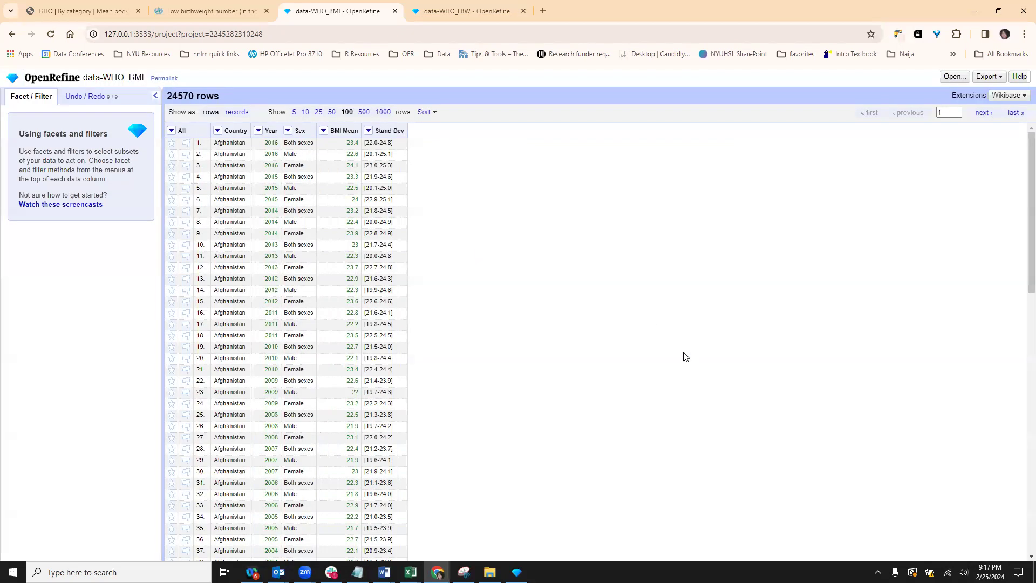
# Join the Country and Year columns with an underscore separator, skipping nulls, and write the result in a new column named Key
pyautogui.click(218, 131)
pyautogui.moveTo(242, 185)
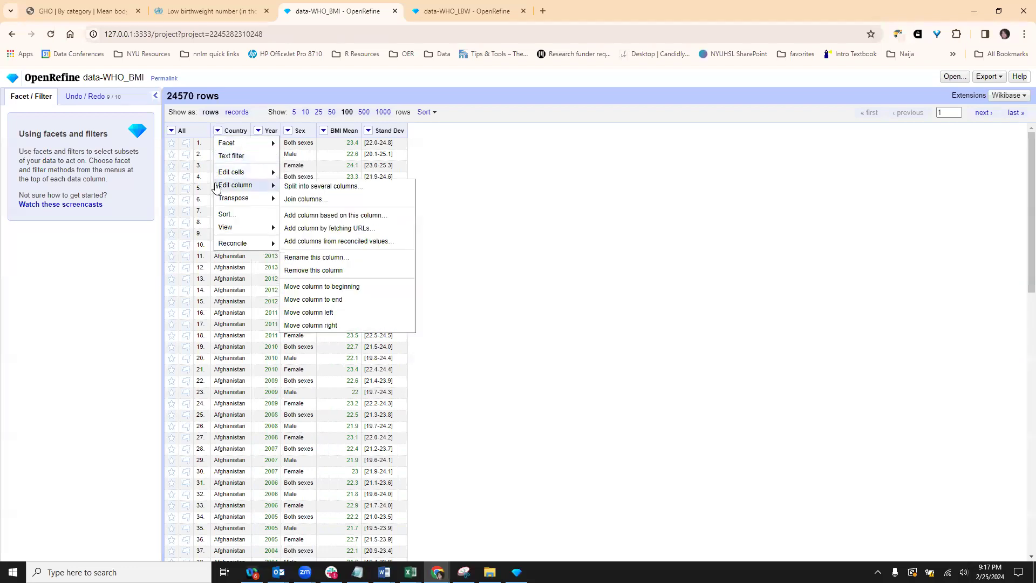
pyautogui.click(304, 199)
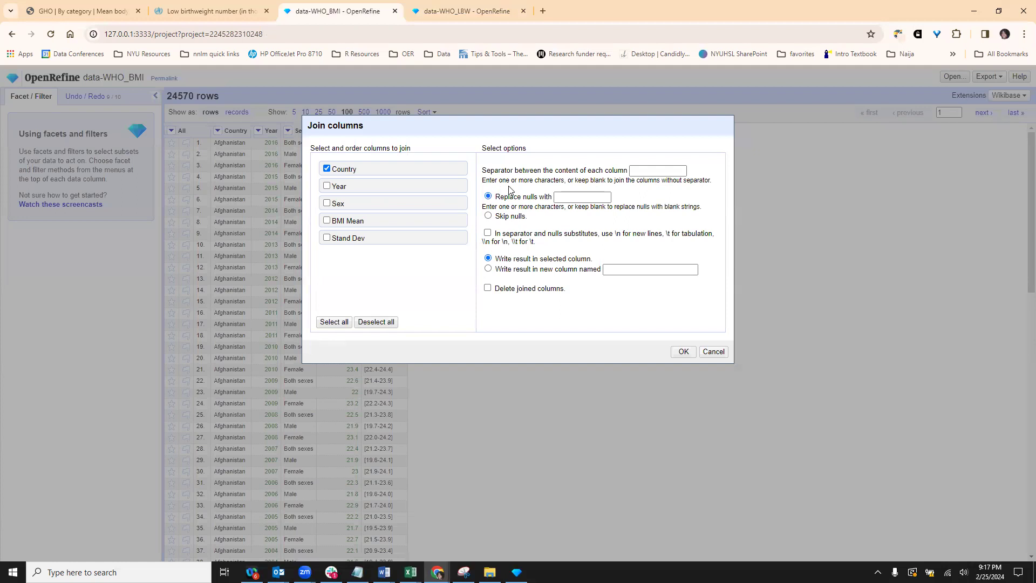
pyautogui.click(327, 186)
pyautogui.click(646, 172)
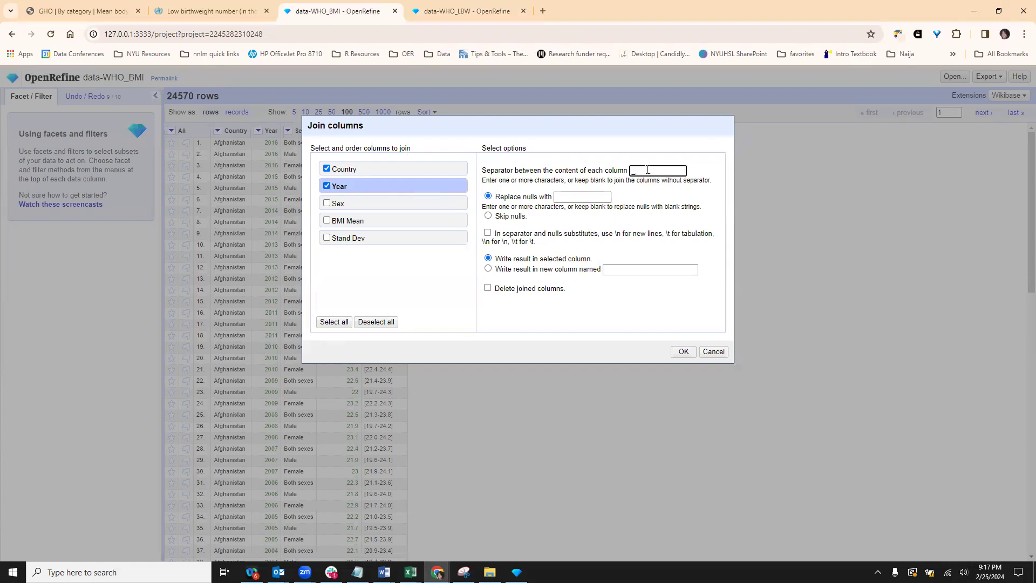
pyautogui.click(491, 212)
pyautogui.click(489, 217)
pyautogui.click(488, 270)
pyautogui.click(621, 272)
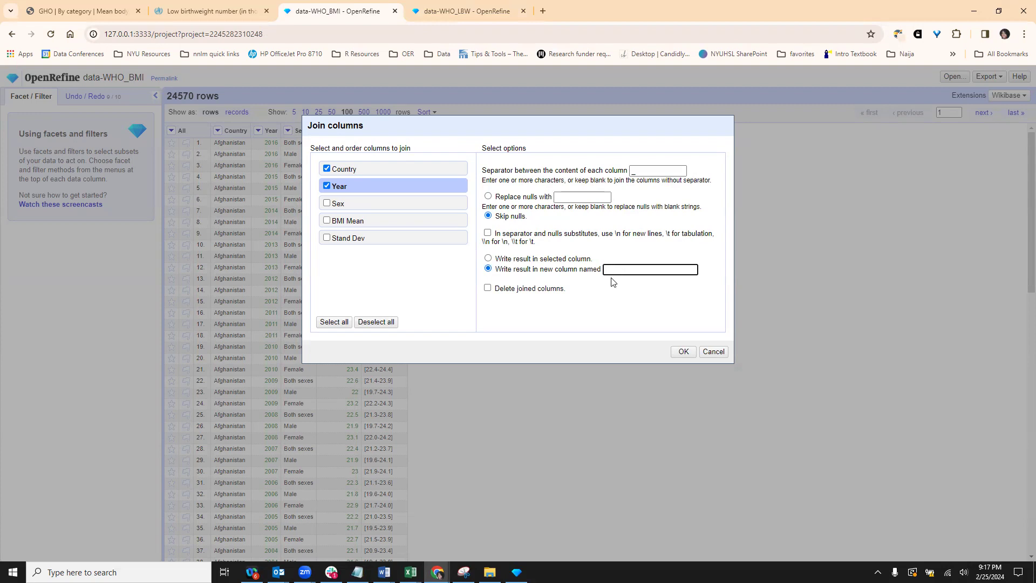
pyautogui.write('Key')
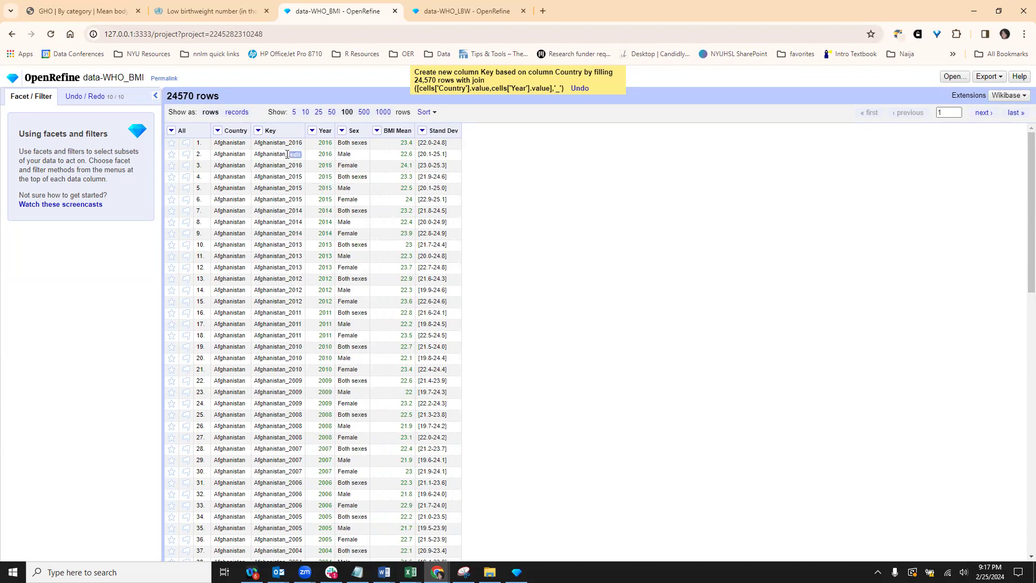
# In the data-WHO_LBW project, join the Location and Period columns with an underscore separator, skipping nulls, into a new column named Key
pyautogui.click(427, 10)
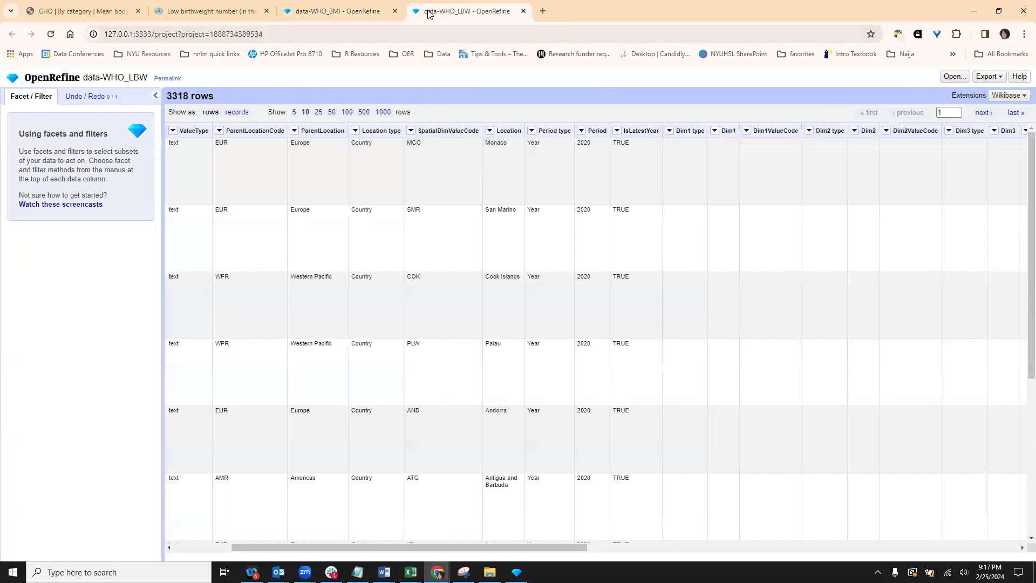
pyautogui.click(489, 131)
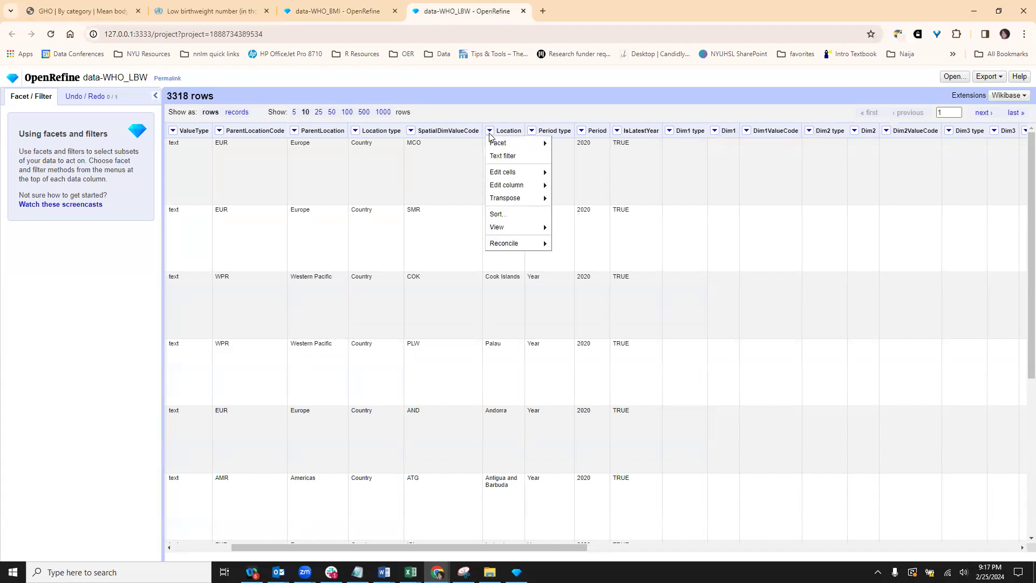
pyautogui.moveTo(495, 172)
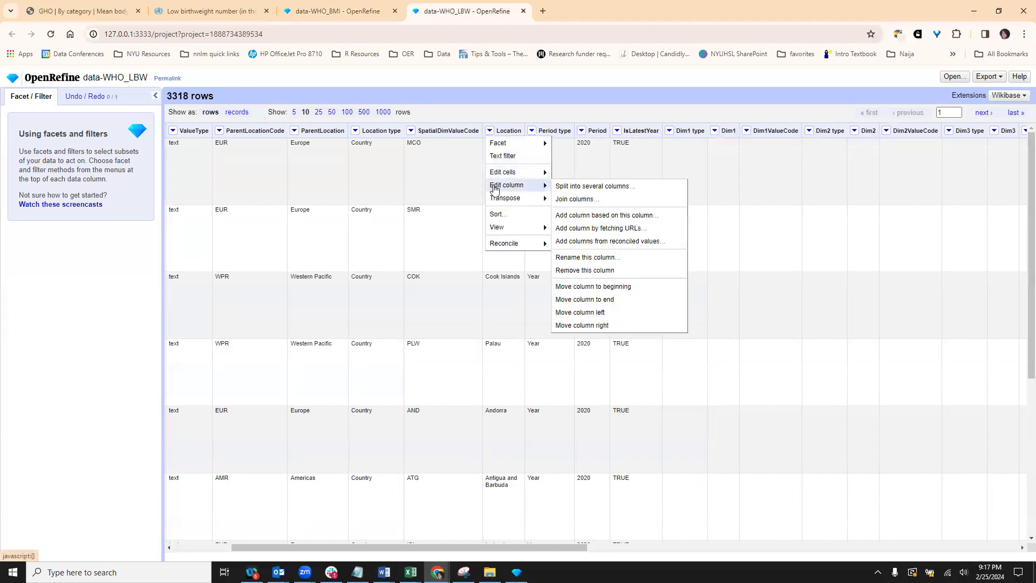
pyautogui.click(574, 200)
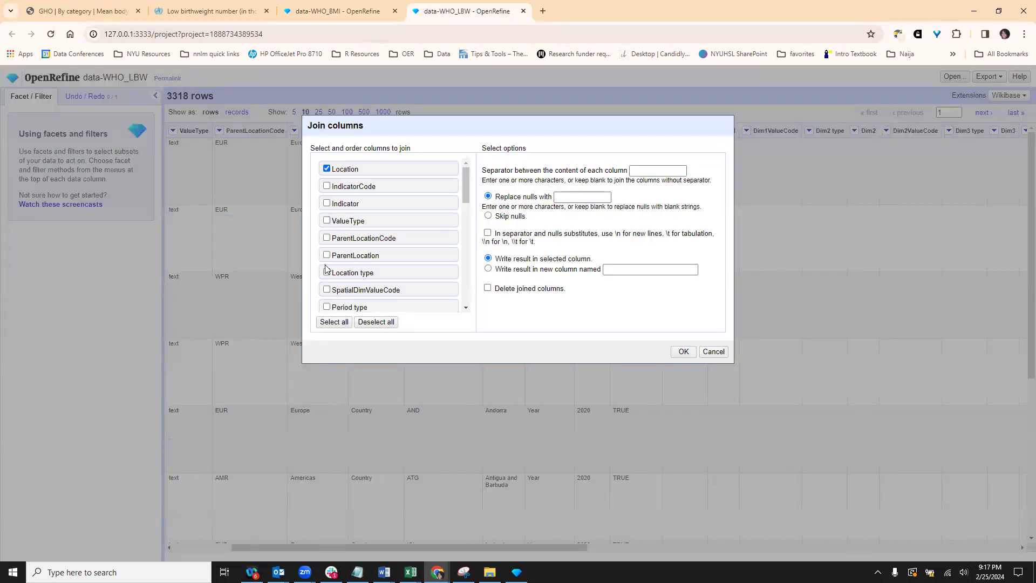
pyautogui.moveTo(467, 186)
pyautogui.mouseDown()
pyautogui.moveTo(467, 205)
pyautogui.moveTo(465, 175)
pyautogui.mouseUp()
pyautogui.click(326, 244)
pyautogui.click(648, 169)
pyautogui.click(490, 216)
pyautogui.click(487, 268)
pyautogui.click(621, 270)
pyautogui.click(625, 271)
pyautogui.write('Key')
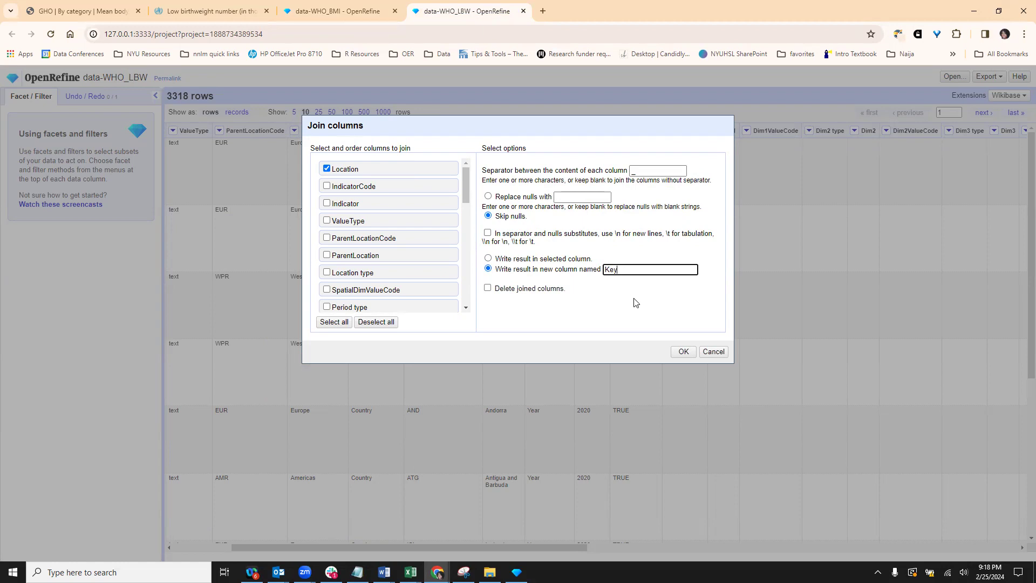
pyautogui.click(683, 351)
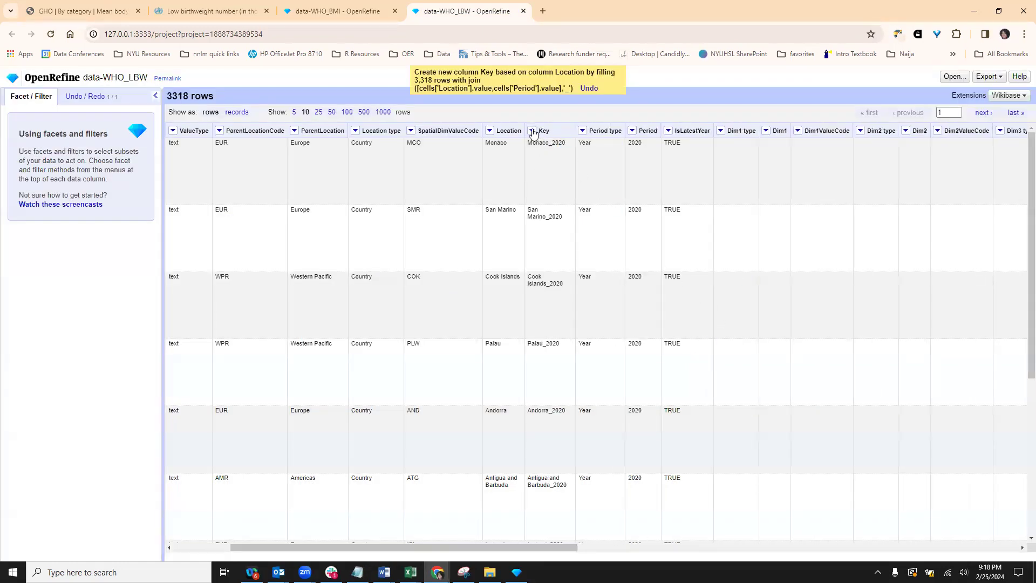
# Compare the Key columns of the data-WHO_BMI and data-WHO_LBW projects
pyautogui.click(339, 11)
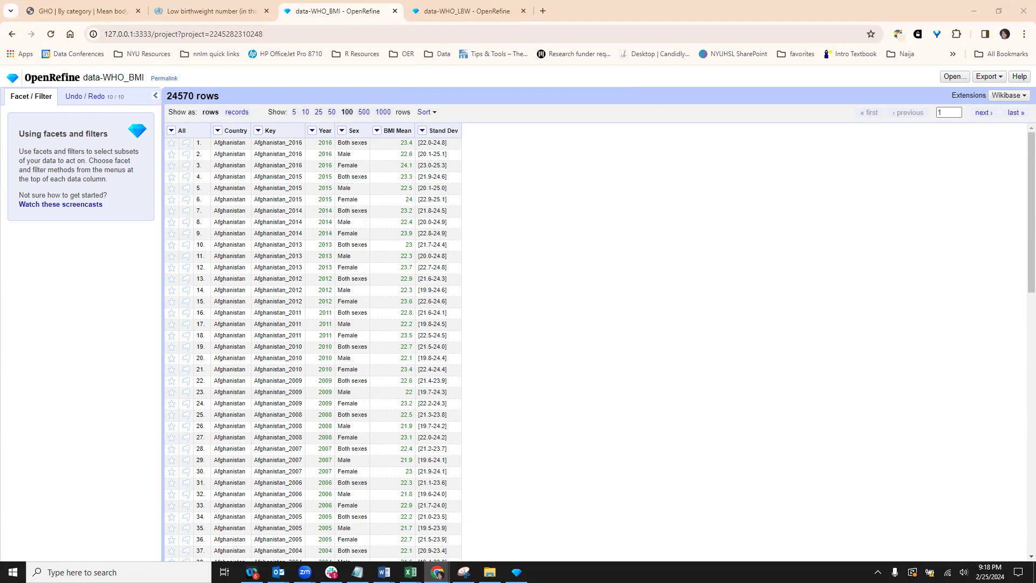
pyautogui.click(712, 229)
pyautogui.click(427, 12)
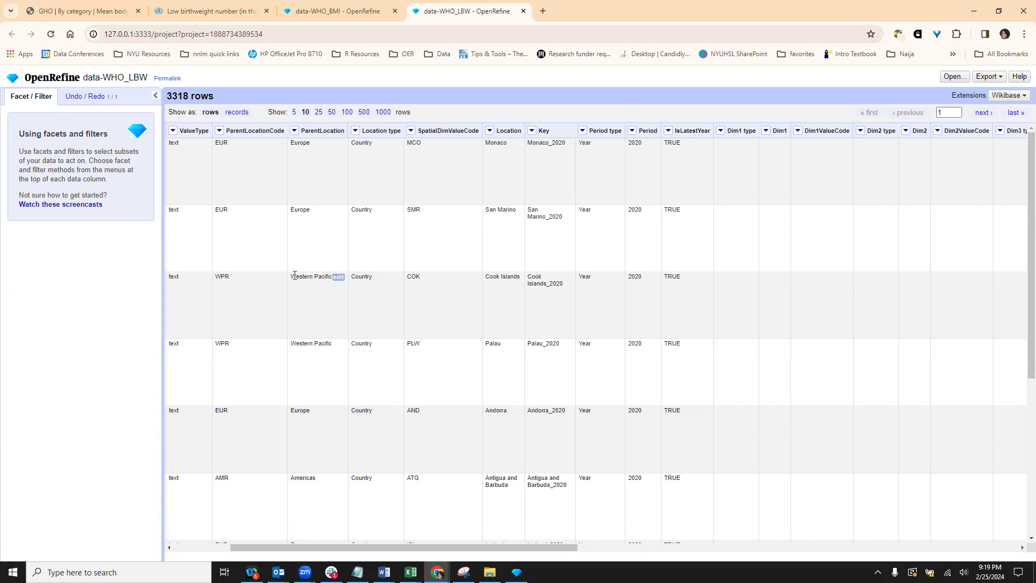
pyautogui.click(325, 17)
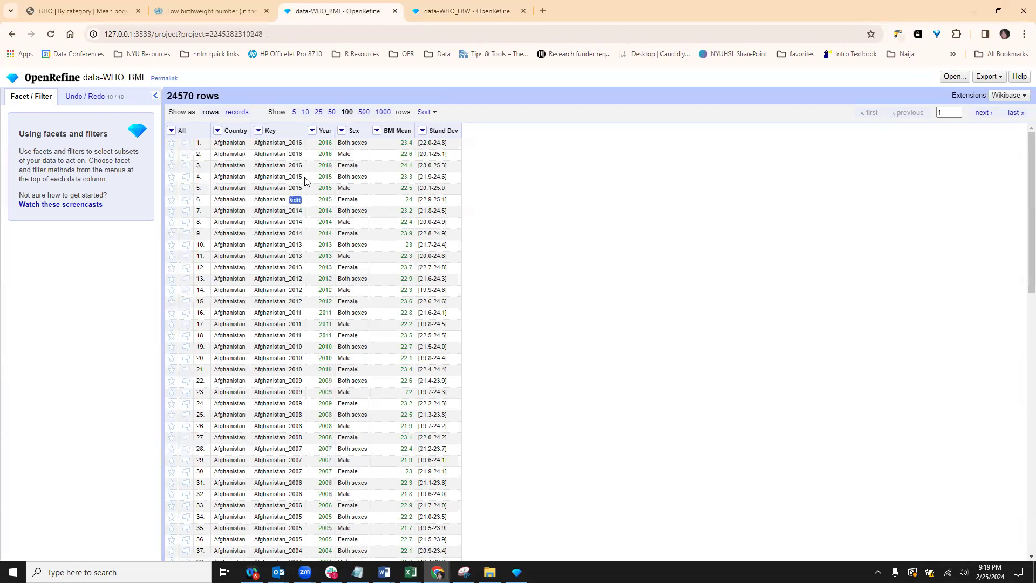
pyautogui.click(461, 10)
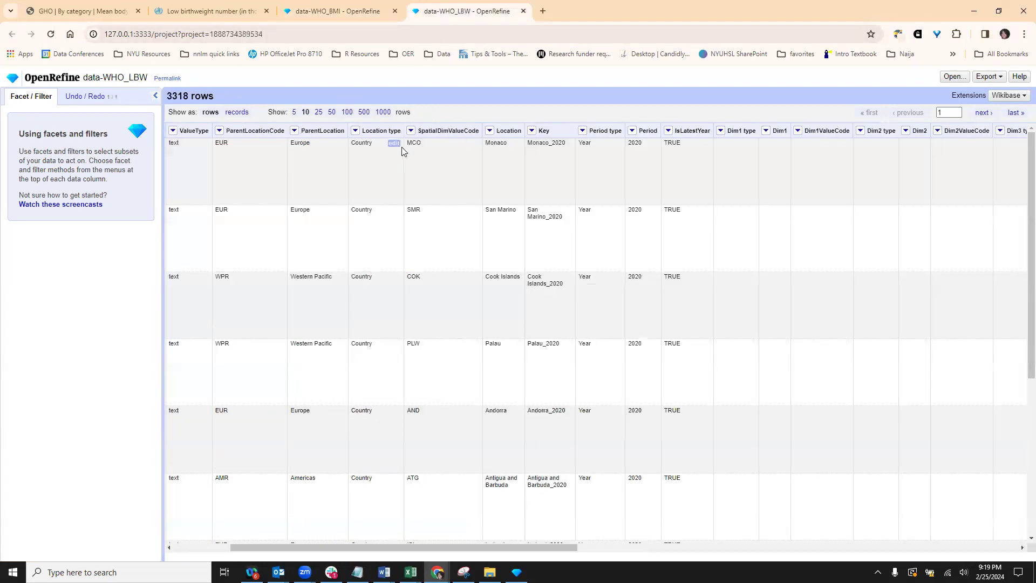
# Examine the FactValueNumeric column of data-WHO_LBW alongside its Key column
pyautogui.moveTo(569, 547); pyautogui.dragTo(840, 547)
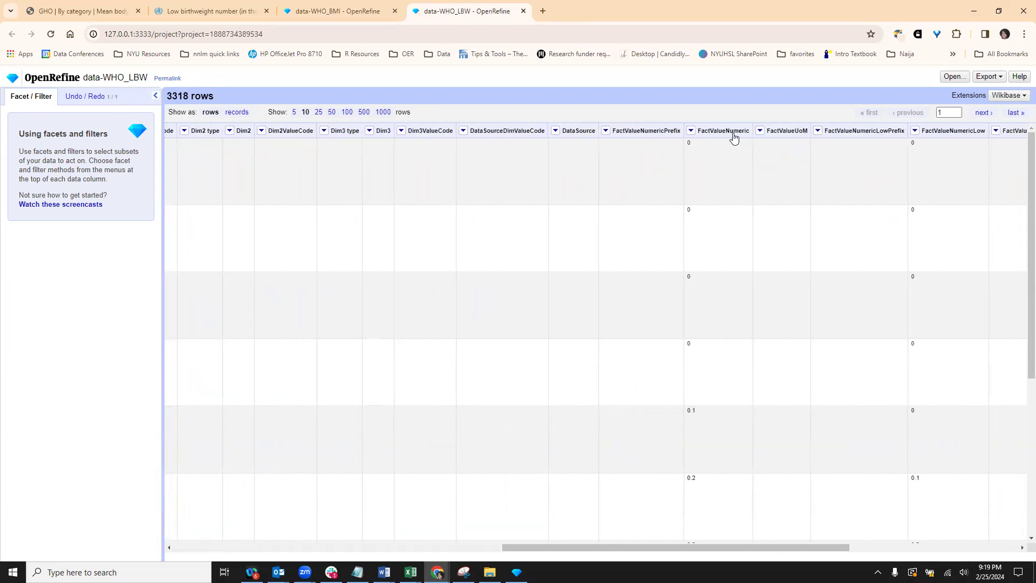
pyautogui.scroll(-3, 713, 169)
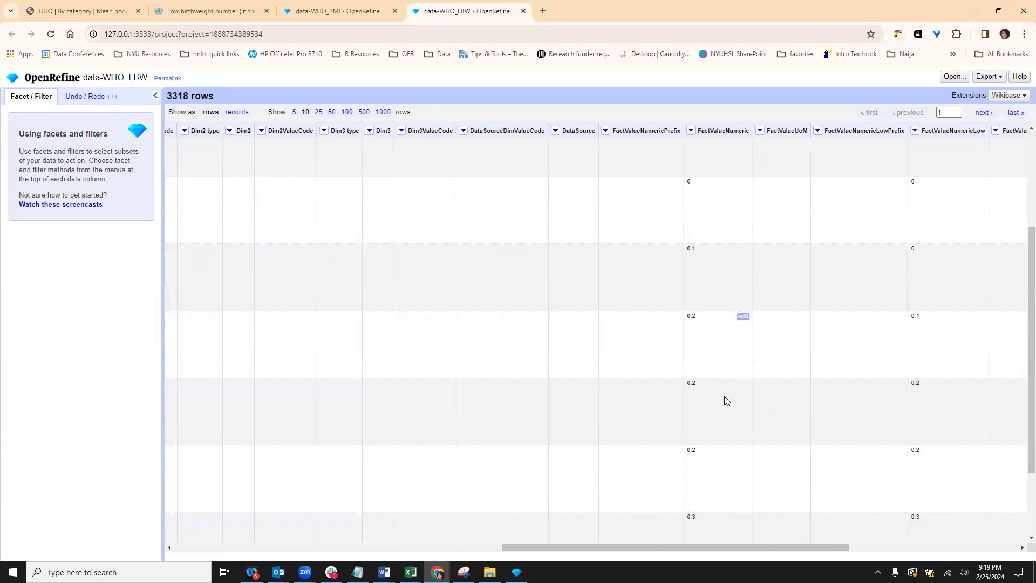
pyautogui.scroll(2, 723, 400)
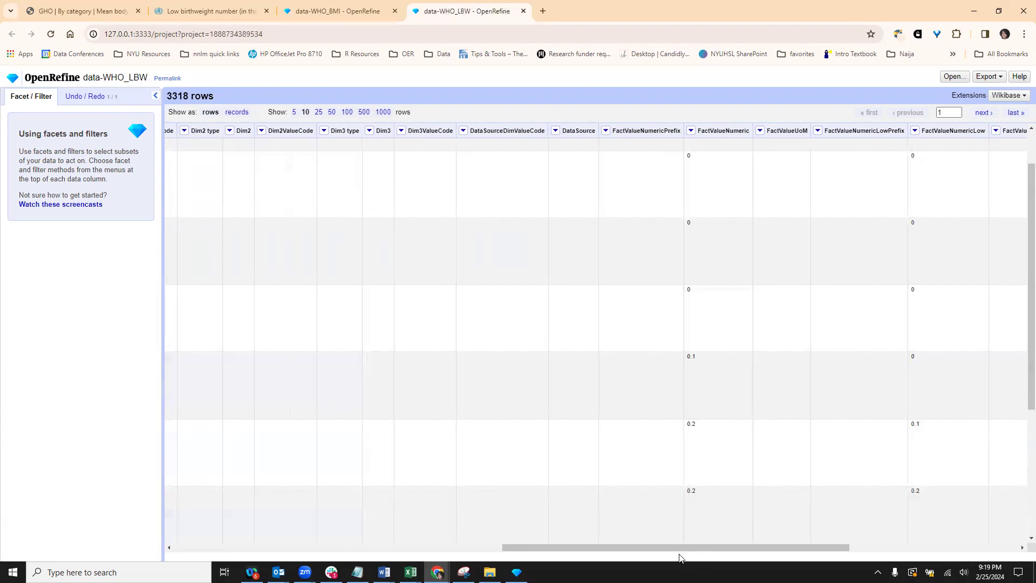
pyautogui.moveTo(578, 548); pyautogui.dragTo(425, 547)
pyautogui.hscroll(-5, 309, 513)
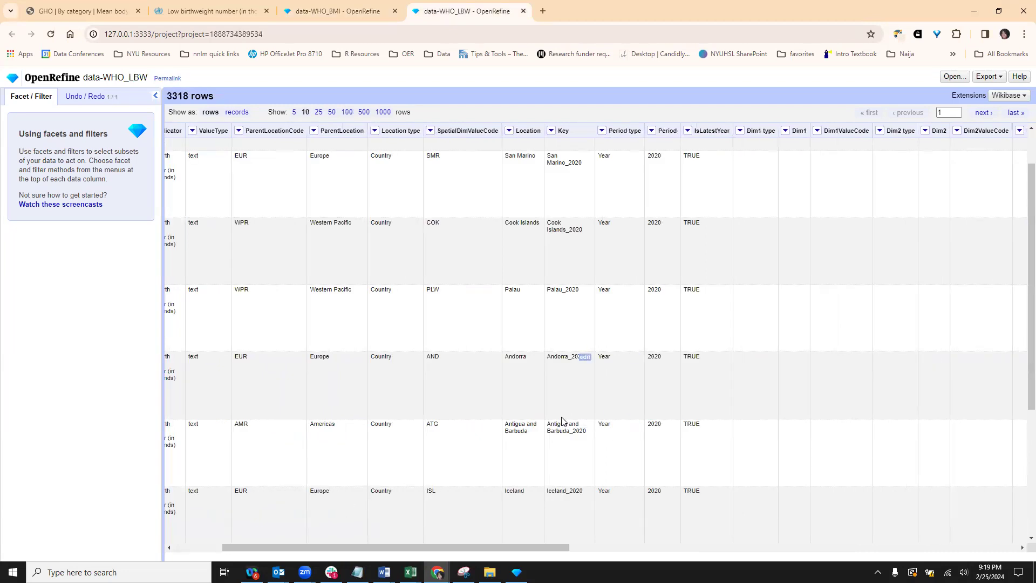
# In the data-WHO_BMI project, open the setup for adding a column based on the Key column
pyautogui.click(328, 12)
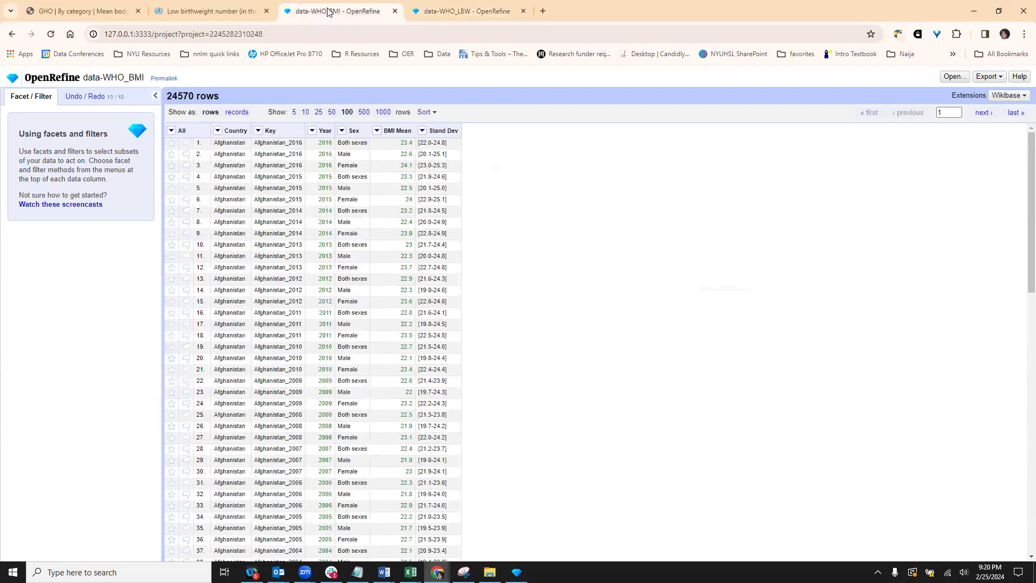
pyautogui.click(258, 132)
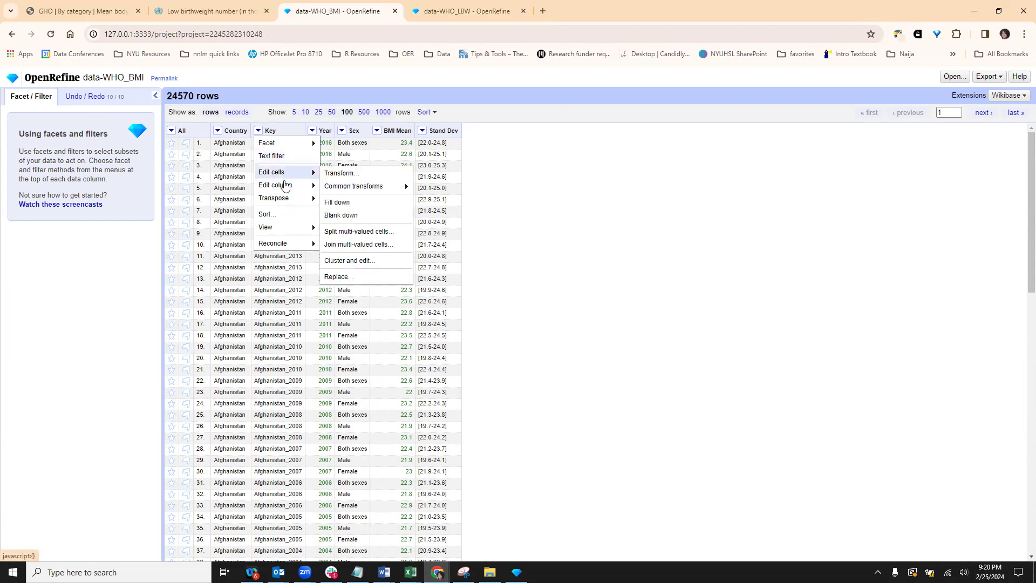
pyautogui.moveTo(285, 186)
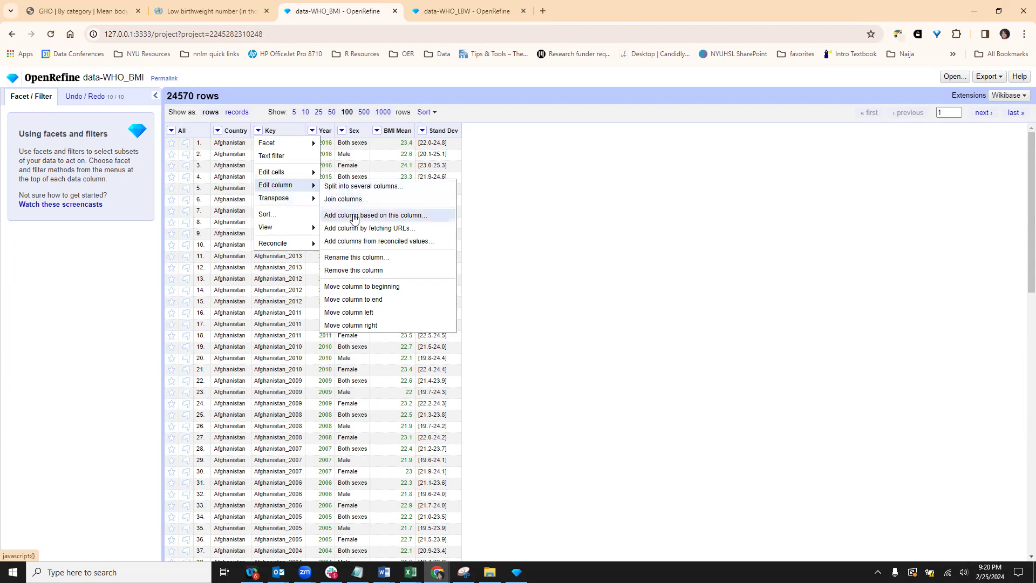
pyautogui.click(354, 216)
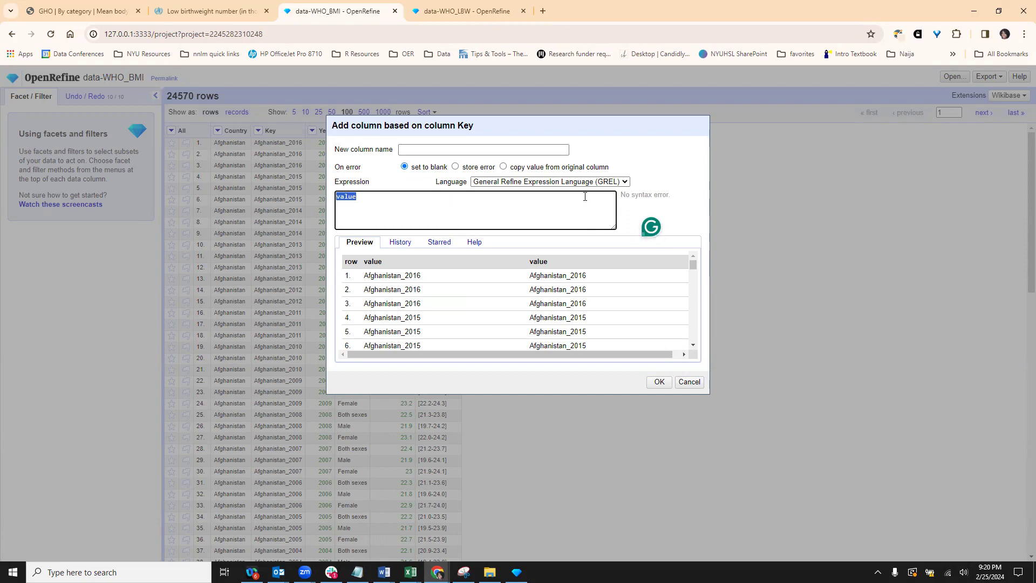
pyautogui.write('=')
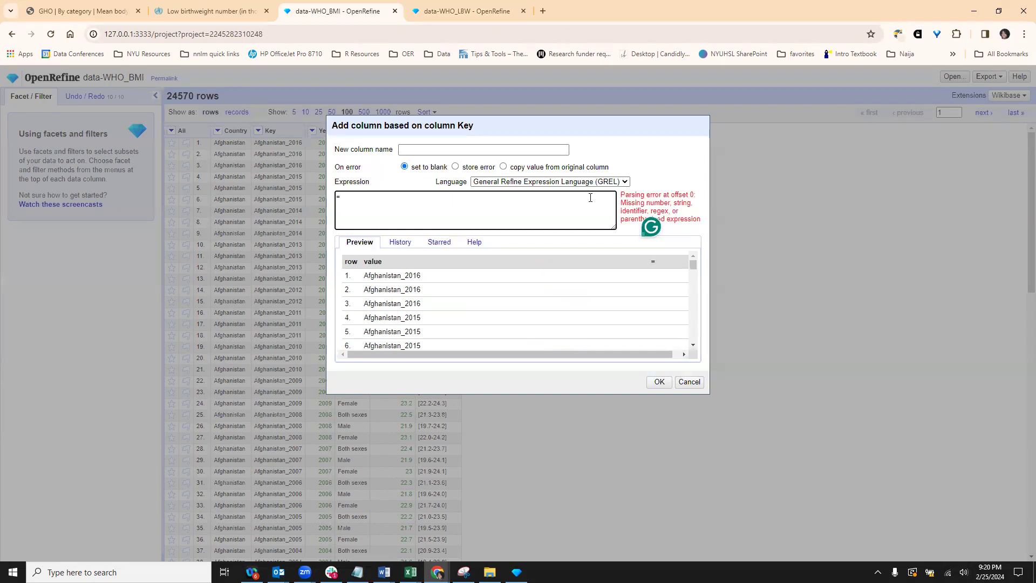
pyautogui.write('SUM(10,2,3,5)')
pyautogui.press('BackSpace')
pyautogui.press('BackSpace')
pyautogui.press('BackSpace')
pyautogui.press('BackSpace')
pyautogui.press('BackSpace')
pyautogui.press('BackSpace')
pyautogui.press('BackSpace')
pyautogui.press('BackSpace')
pyautogui.press('BackSpace')
pyautogui.press('BackSpace')
pyautogui.press('BackSpace')
pyautogui.press('BackSpace')
pyautogui.press('BackSpace')
pyautogui.press('BackSpace')
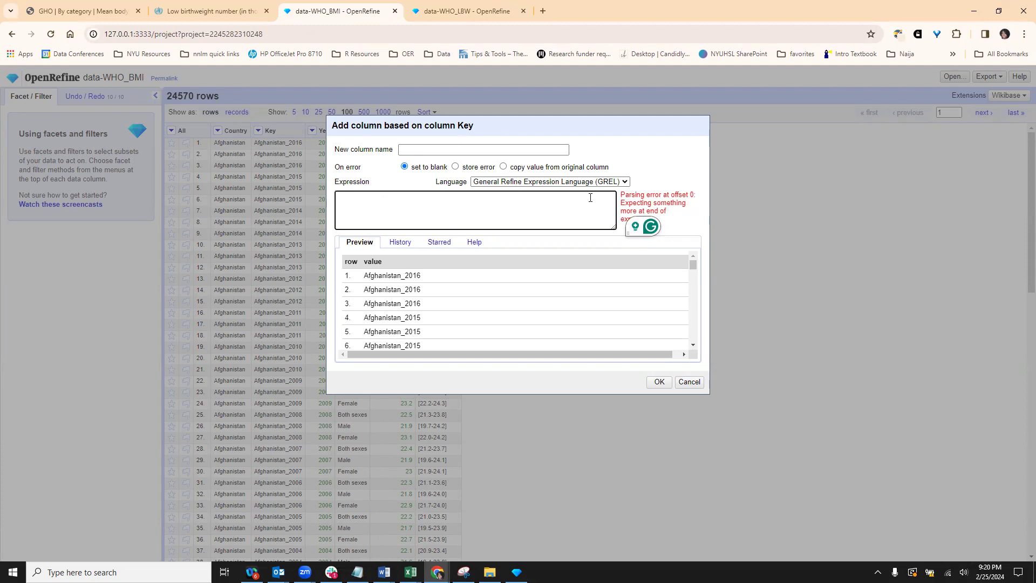
# Enter the GREL lookup expression cell.cross('data-WHO_LBW','Key') for the new column, to match rows with the data-WHO_LBW project
pyautogui.write('cell.c')
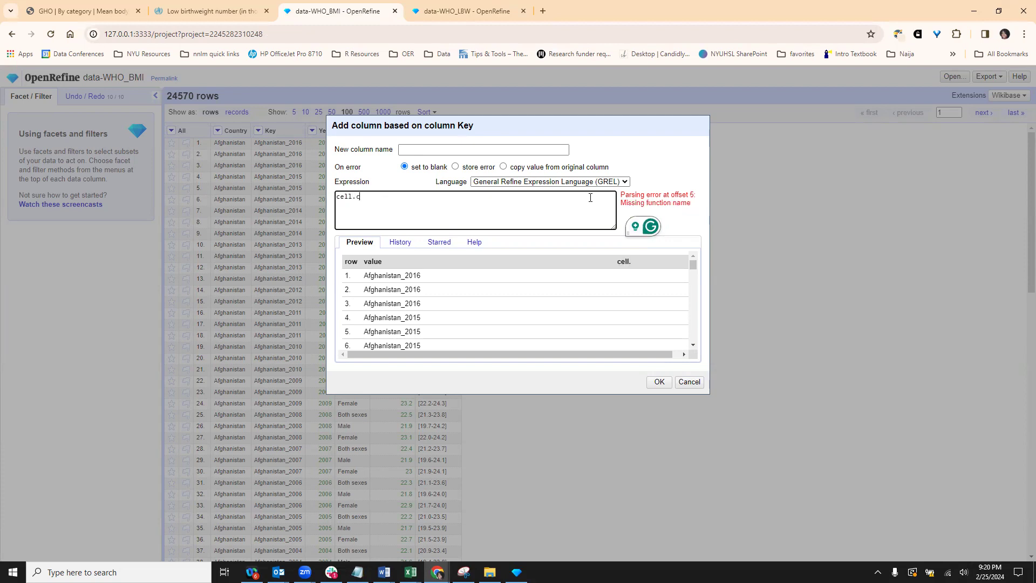
pyautogui.write('ross(')
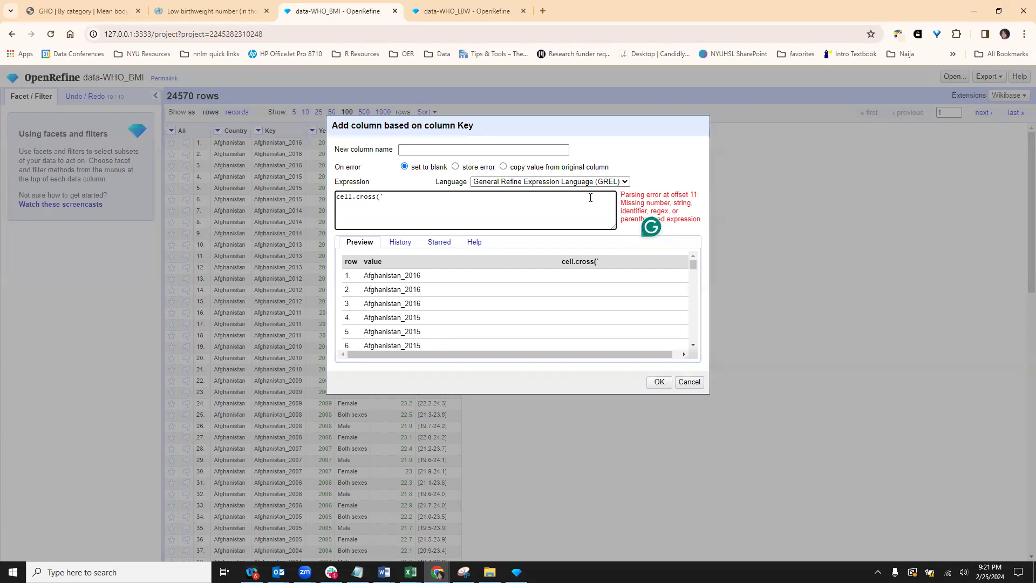
pyautogui.write('data-WHO_LW')
pyautogui.press('BackSpace')
pyautogui.write('BW')
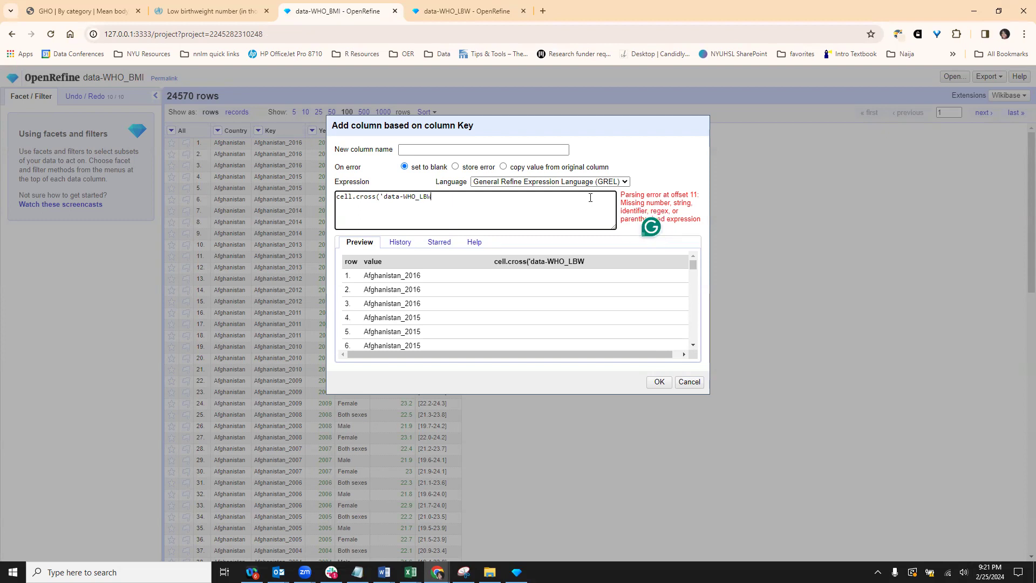
pyautogui.write("',")
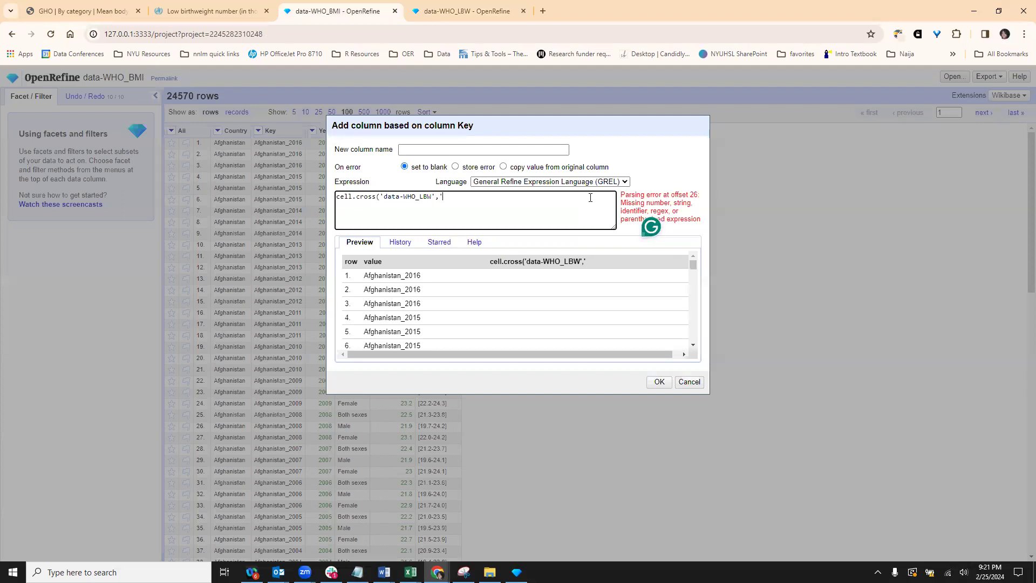
pyautogui.write('Key')
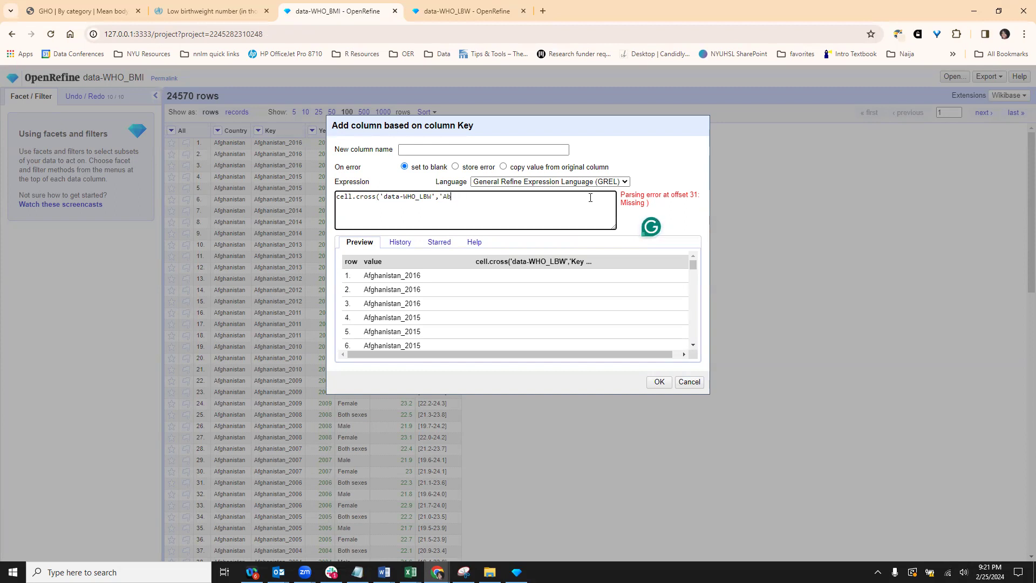
pyautogui.press('BackSpace')
pyautogui.write("Key'")
pyautogui.moveTo(432, 196); pyautogui.dragTo(388, 192)
pyautogui.click(458, 195)
pyautogui.write(').')
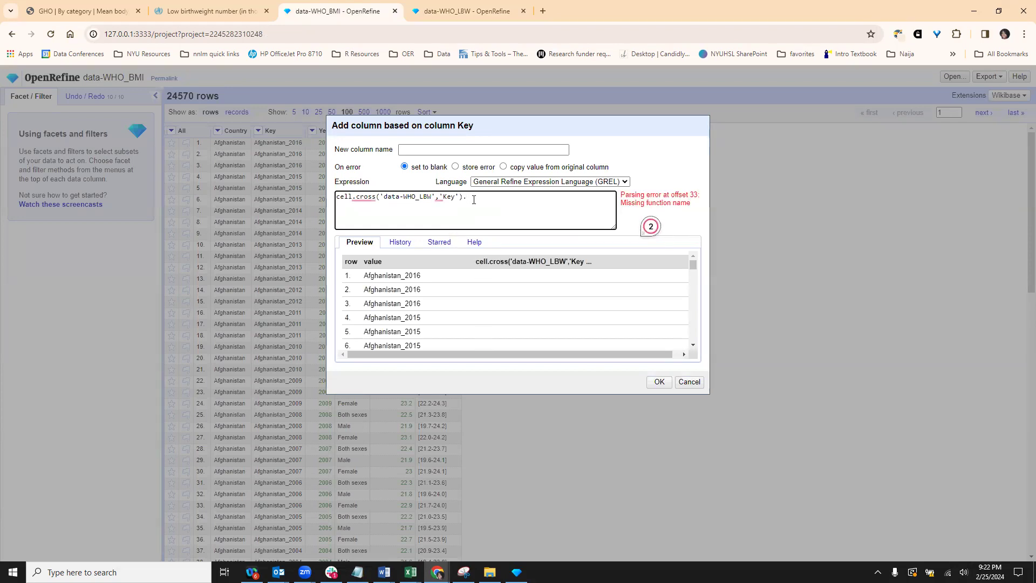
# Extend the cross expression with .cells['FactValueNumeric'].value[0] to return the first matching low birthweight value
pyautogui.write('cells')
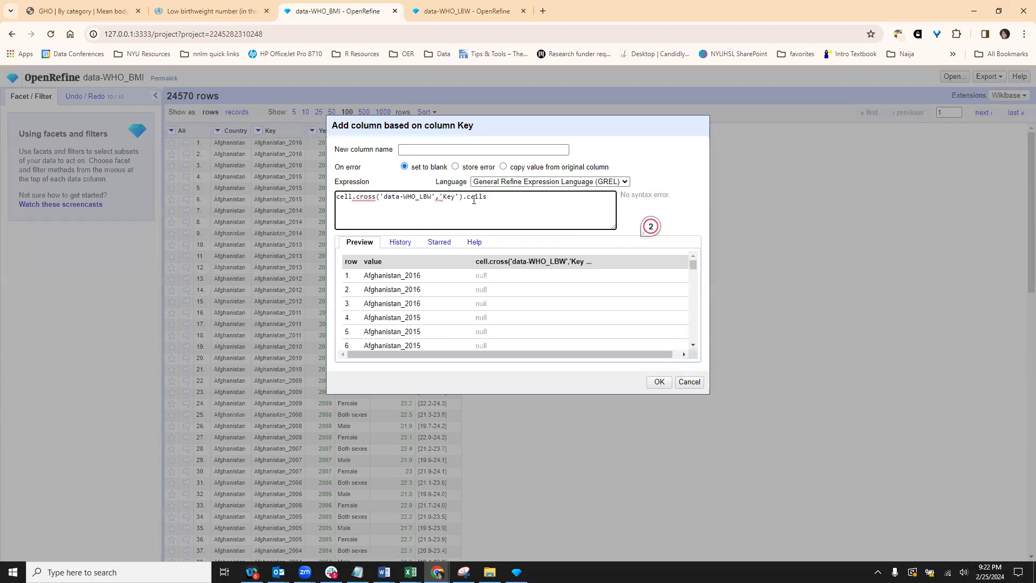
pyautogui.write('[')
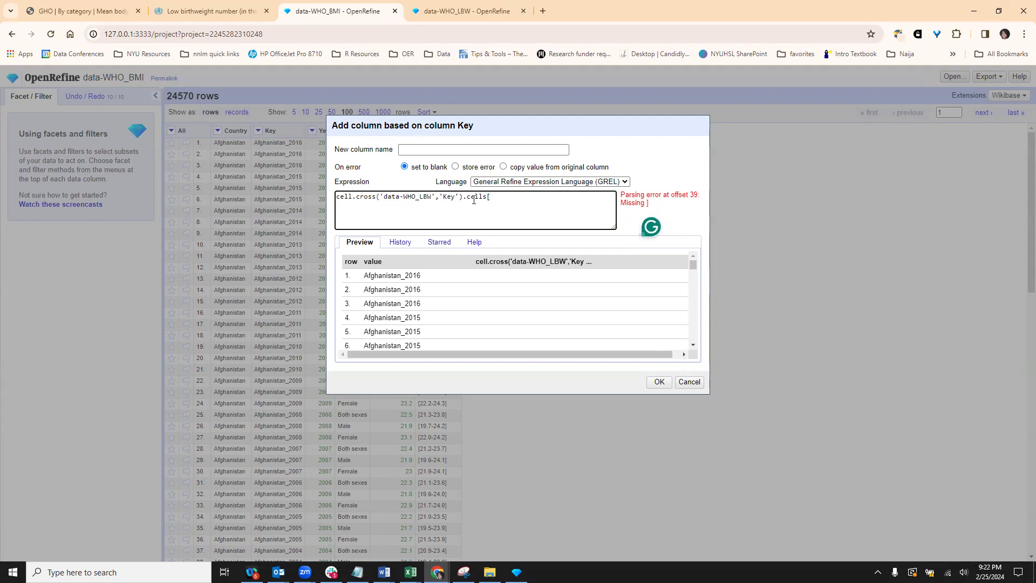
pyautogui.write("'Fact")
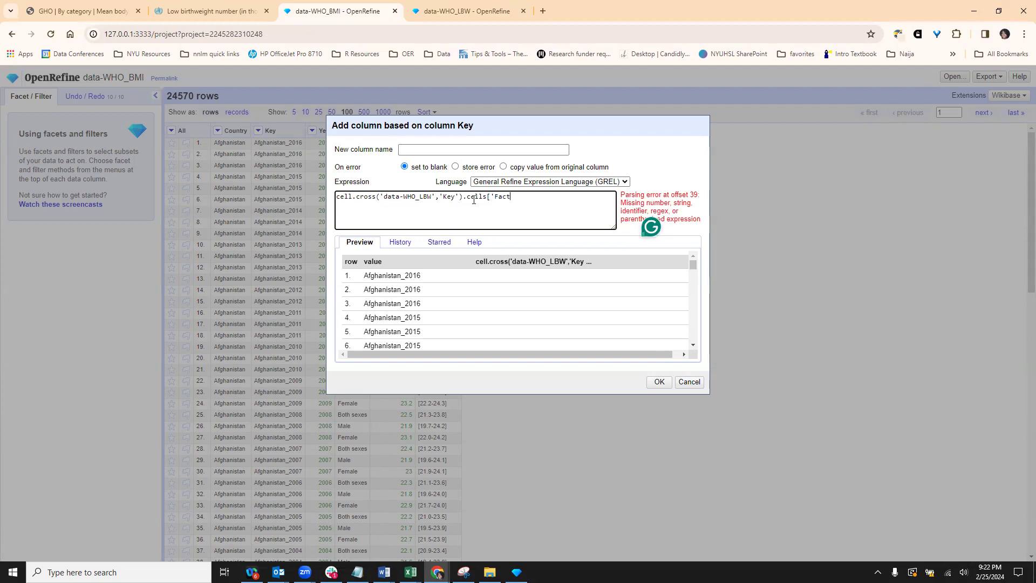
pyautogui.write("ValueNumeric'")
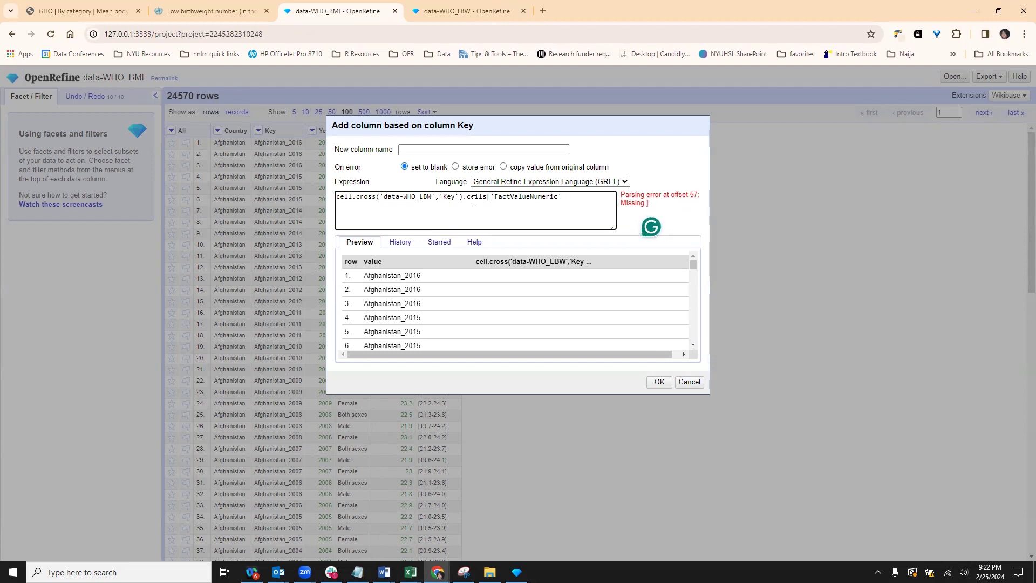
pyautogui.write(']')
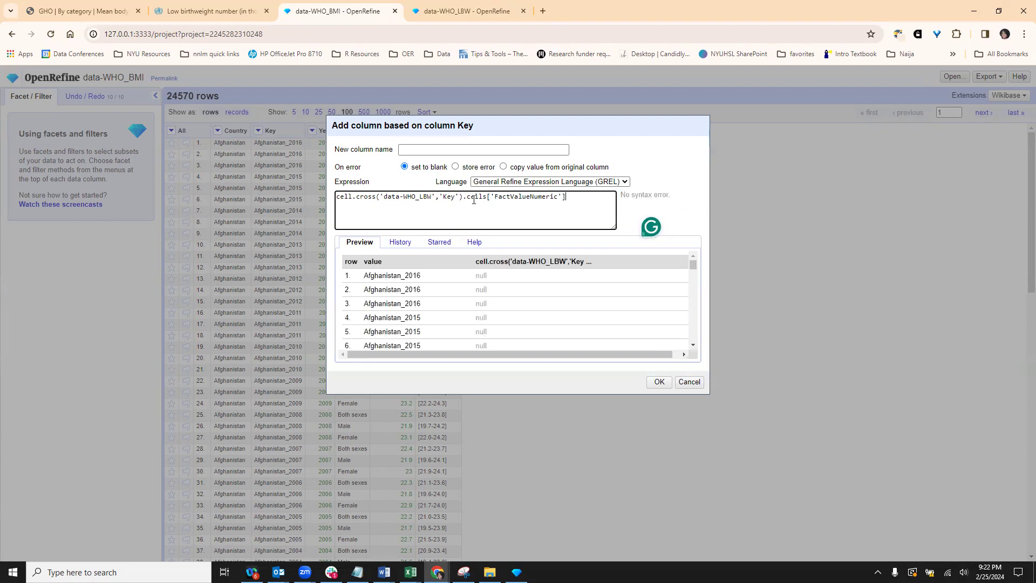
pyautogui.write('.')
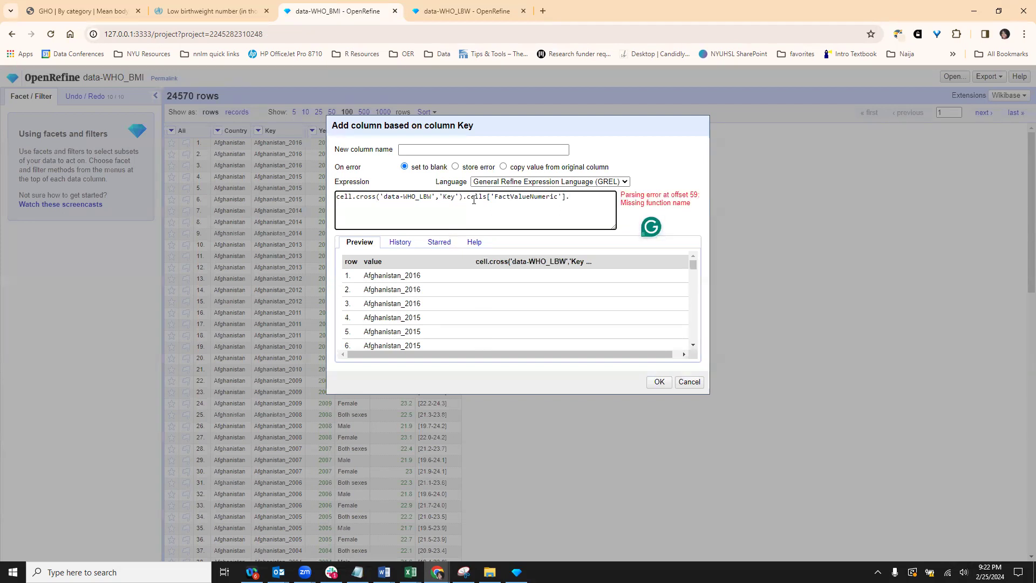
pyautogui.write('value')
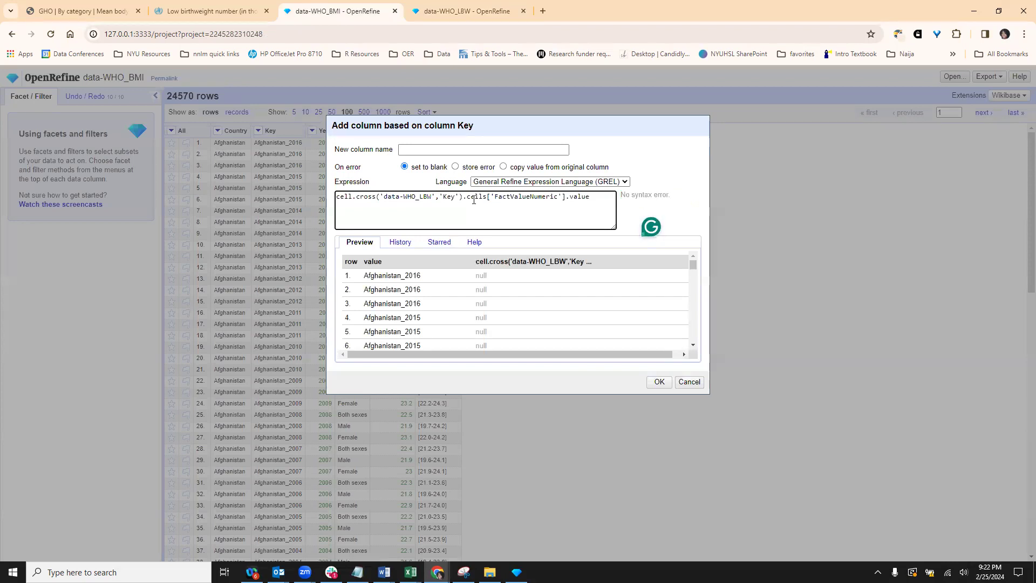
pyautogui.write('[')
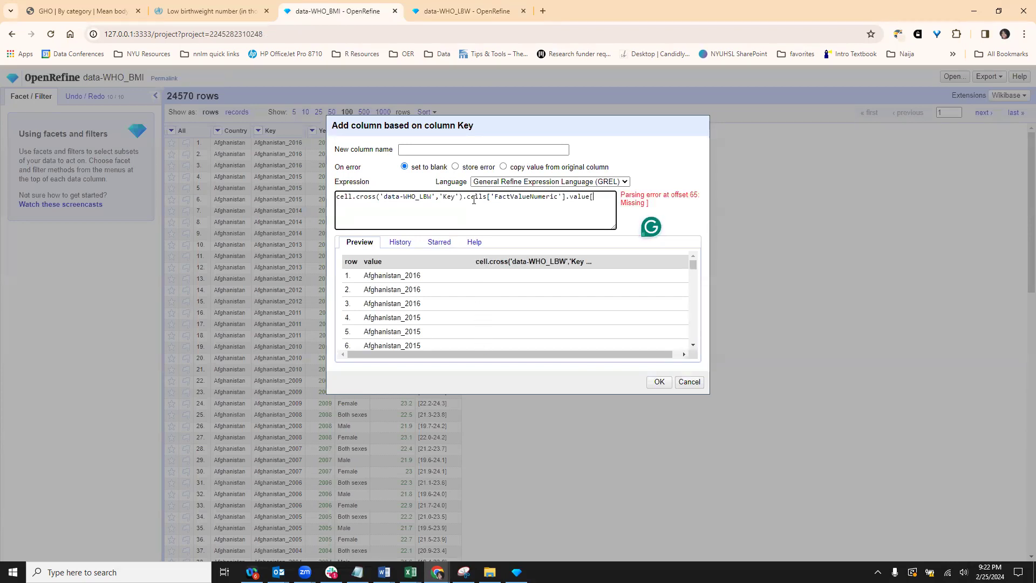
pyautogui.write('0]')
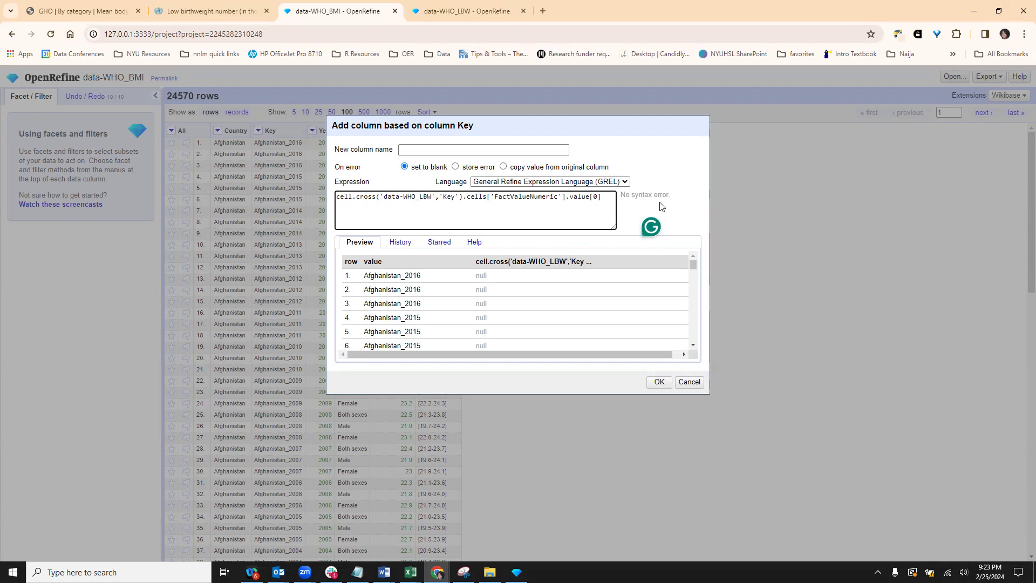
# In the data-WHO_LBW project, add a text facet on the Location column and look through its list of countries
pyautogui.moveTo(694, 263); pyautogui.dragTo(688, 199)
pyautogui.click(424, 10)
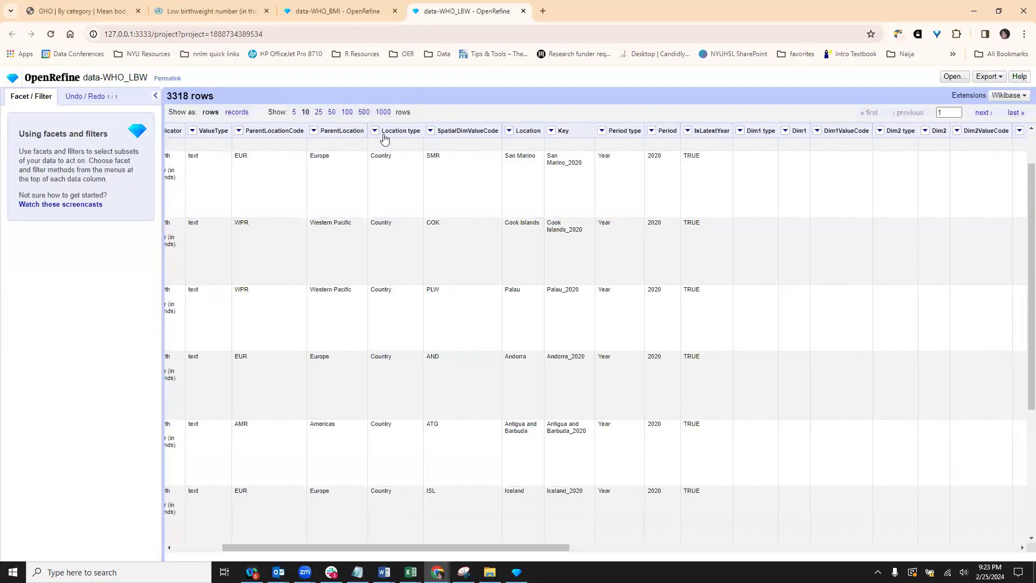
pyautogui.click(509, 130)
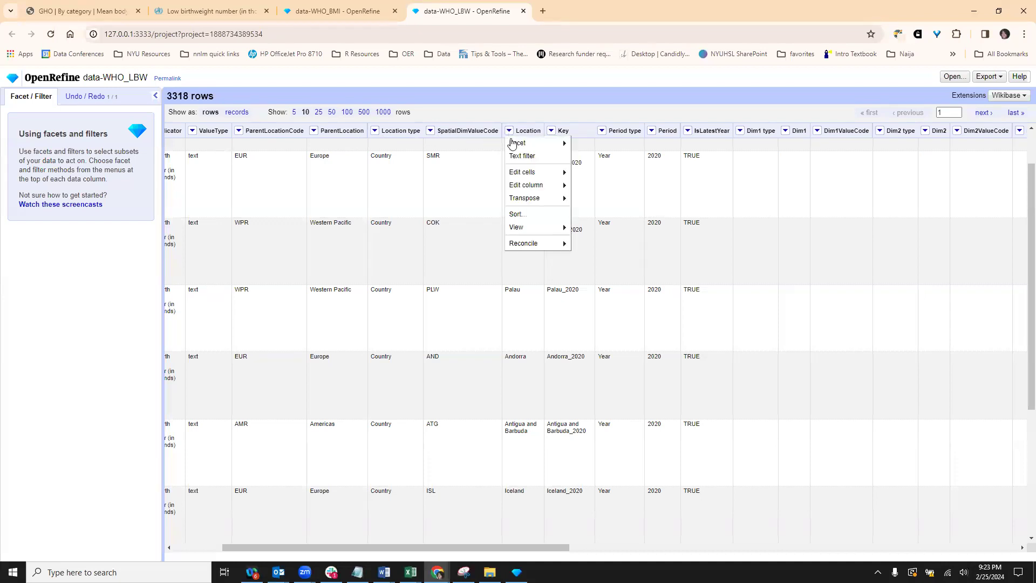
pyautogui.moveTo(515, 142)
pyautogui.click(579, 144)
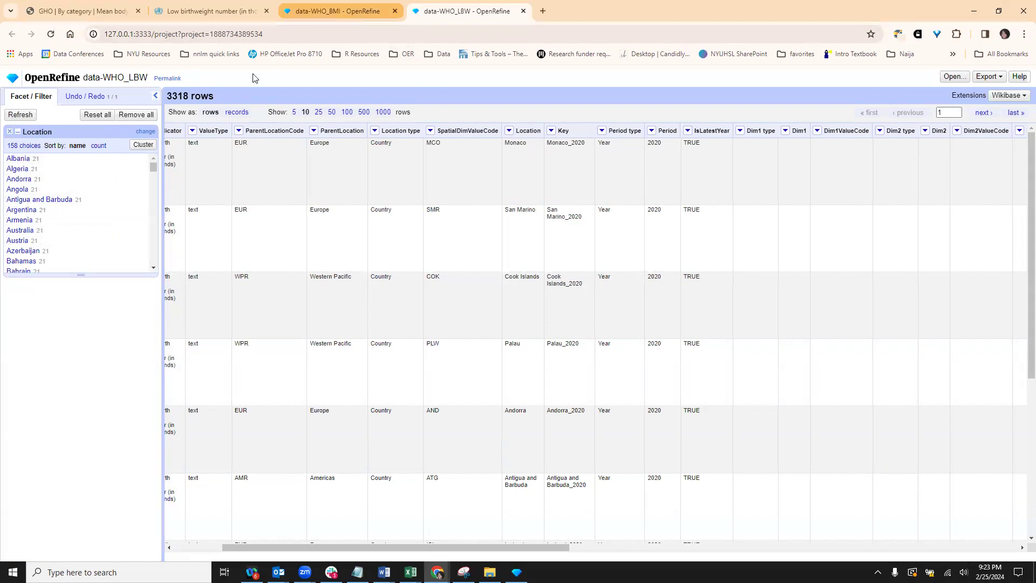
pyautogui.scroll(-5, 67, 200)
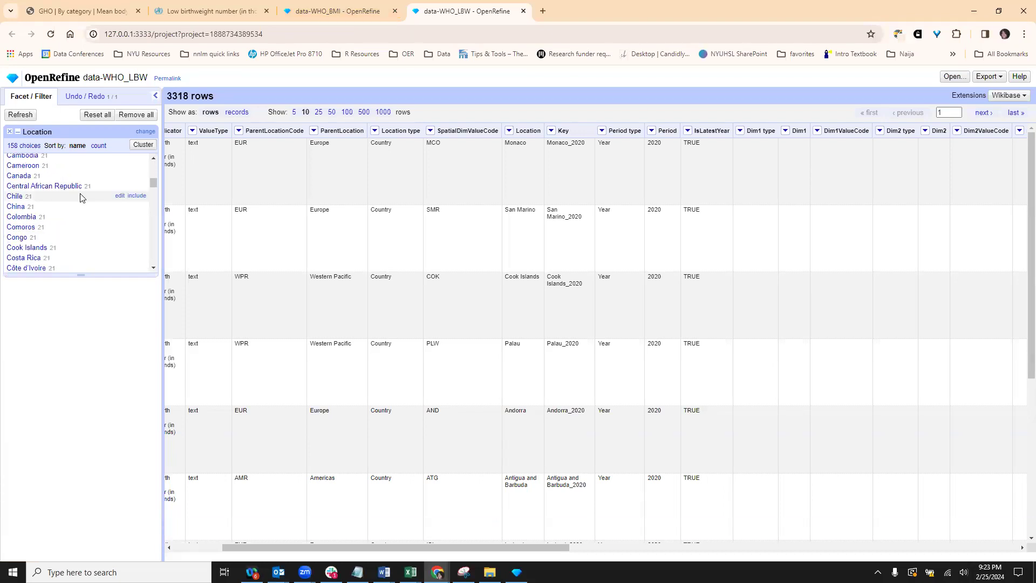
# Return to the data-WHO_BMI project and examine the preview of the cross expression across the Afghanistan rows
pyautogui.click(330, 17)
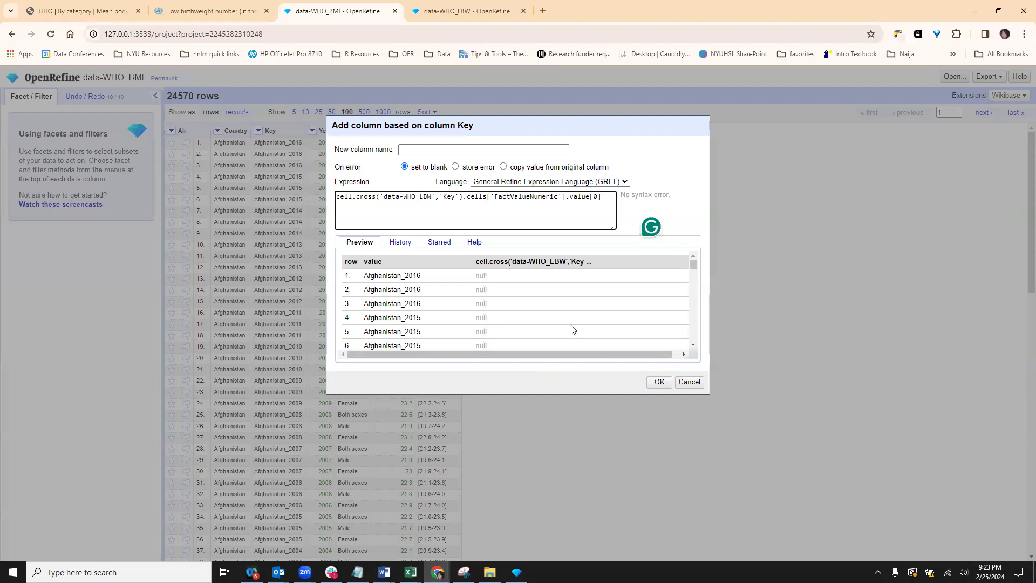
pyautogui.scroll(-10, 572, 328)
pyautogui.scroll(-15, 556, 310)
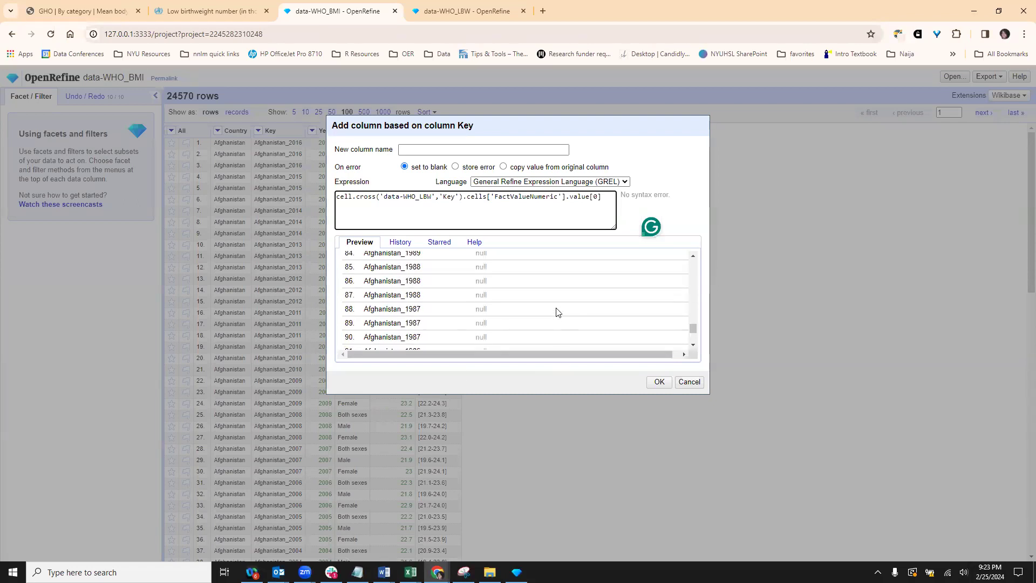
pyautogui.scroll(20, 519, 319)
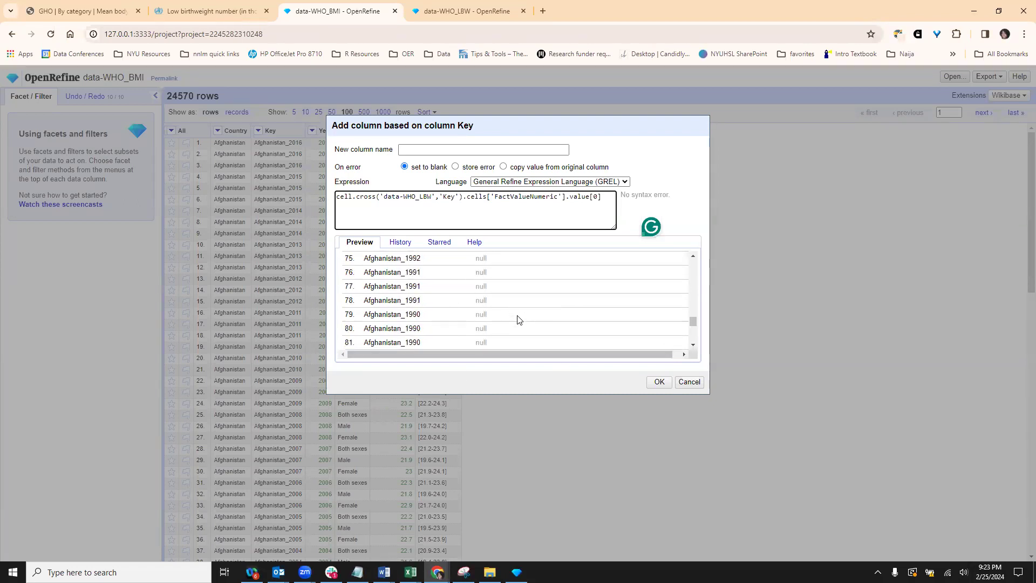
pyautogui.scroll(5, 526, 320)
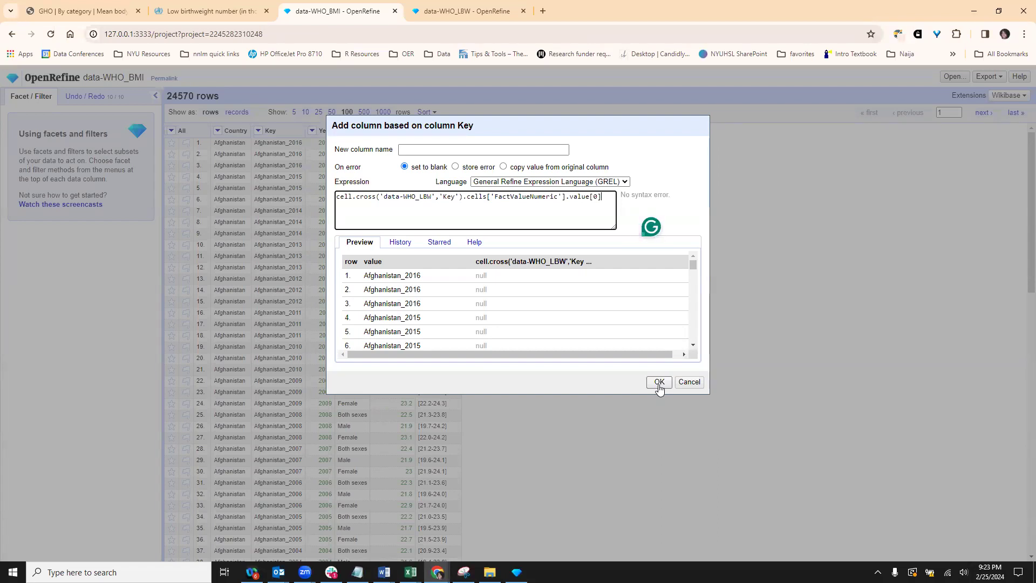
# Name the new column LBW_Value and create it from the cross expression
pyautogui.click(499, 149)
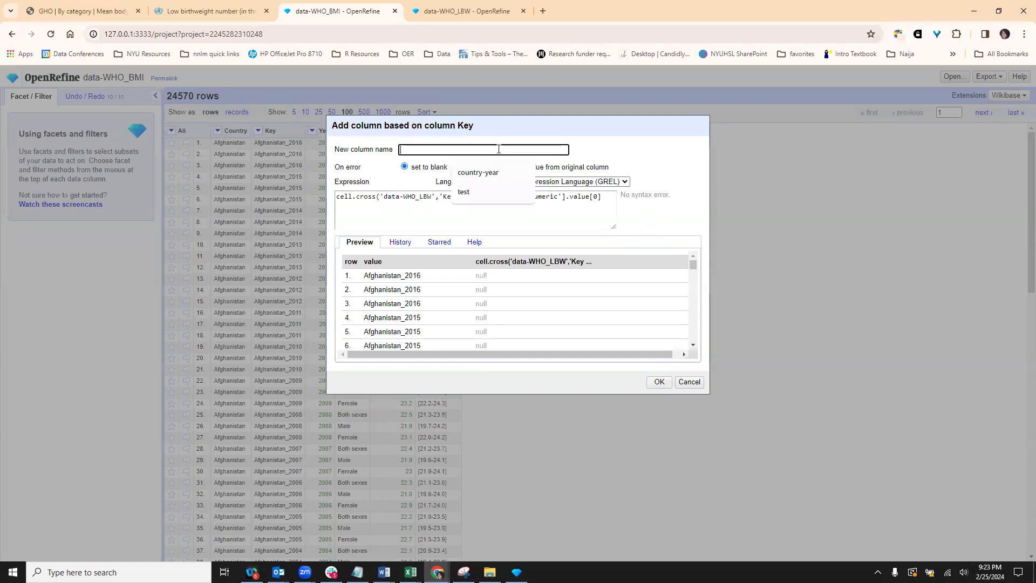
pyautogui.write('L')
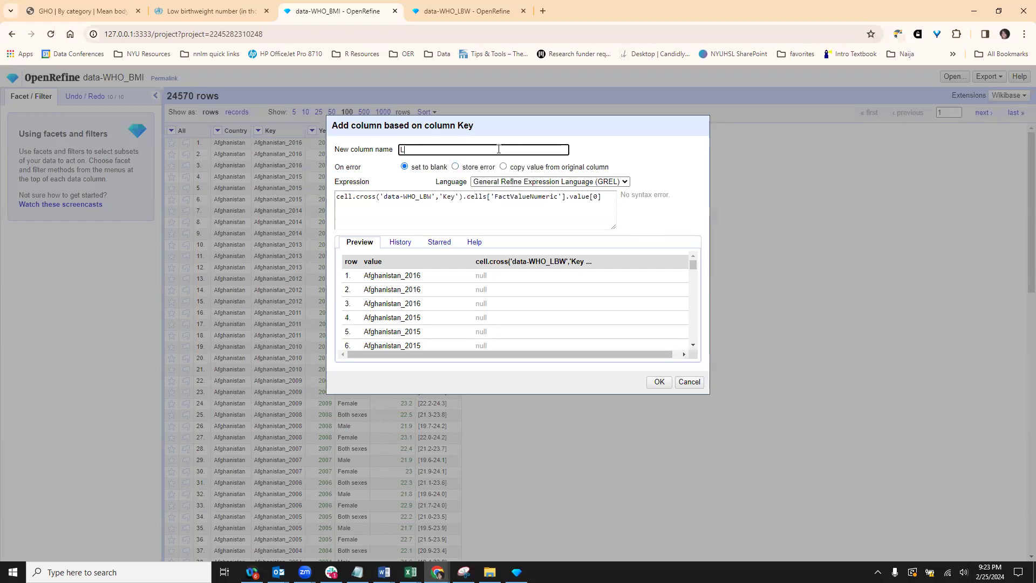
pyautogui.write('owBirthRateValue')
pyautogui.press('BackSpace')
pyautogui.press('BackSpace')
pyautogui.press('BackSpace')
pyautogui.press('BackSpace')
pyautogui.press('BackSpace')
pyautogui.press('BackSpace')
pyautogui.press('BackSpace')
pyautogui.press('BackSpace')
pyautogui.press('BackSpace')
pyautogui.press('BackSpace')
pyautogui.press('BackSpace')
pyautogui.press('BackSpace')
pyautogui.press('BackSpace')
pyautogui.press('BackSpace')
pyautogui.press('BackSpace')
pyautogui.press('BackSpace')
pyautogui.press('BackSpace')
pyautogui.write('LBW_Value')
pyautogui.click(659, 382)
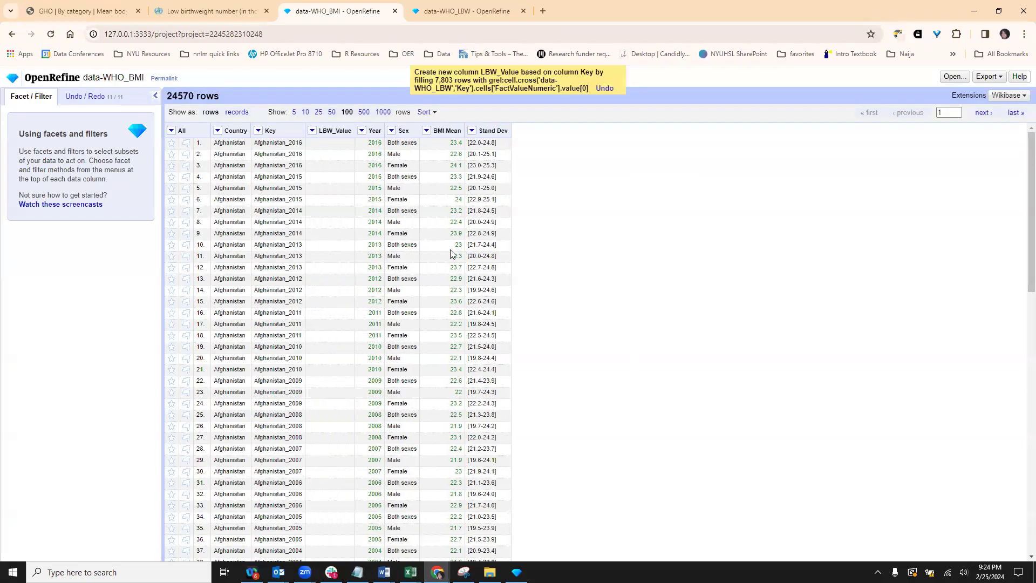
# Examine the FactValueNumeric column in data-WHO_LBW, and check the LBW_Value column in data-WHO_BMI for the Albania rows
pyautogui.click(465, 4)
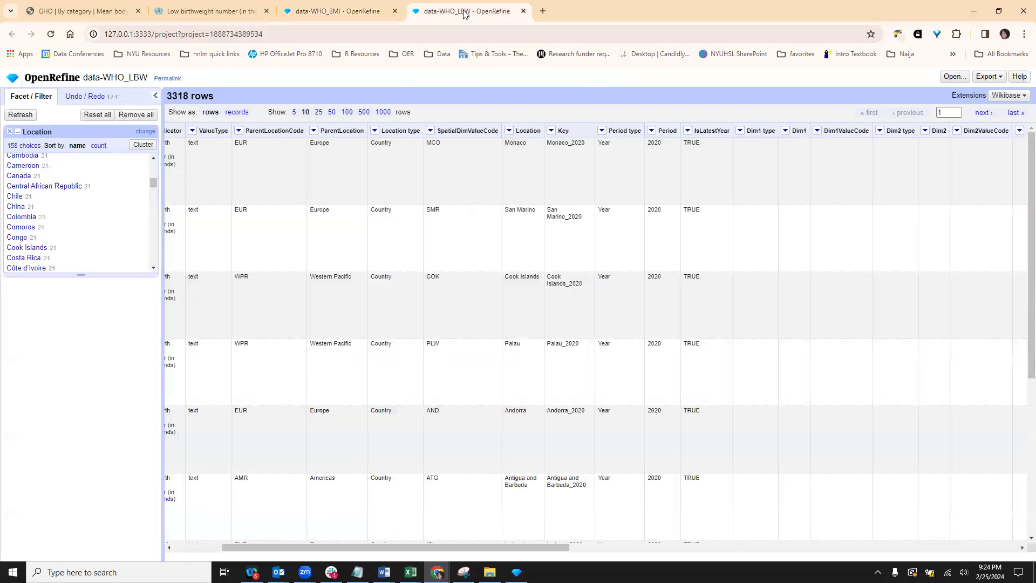
pyautogui.hscroll(15, 652, 553)
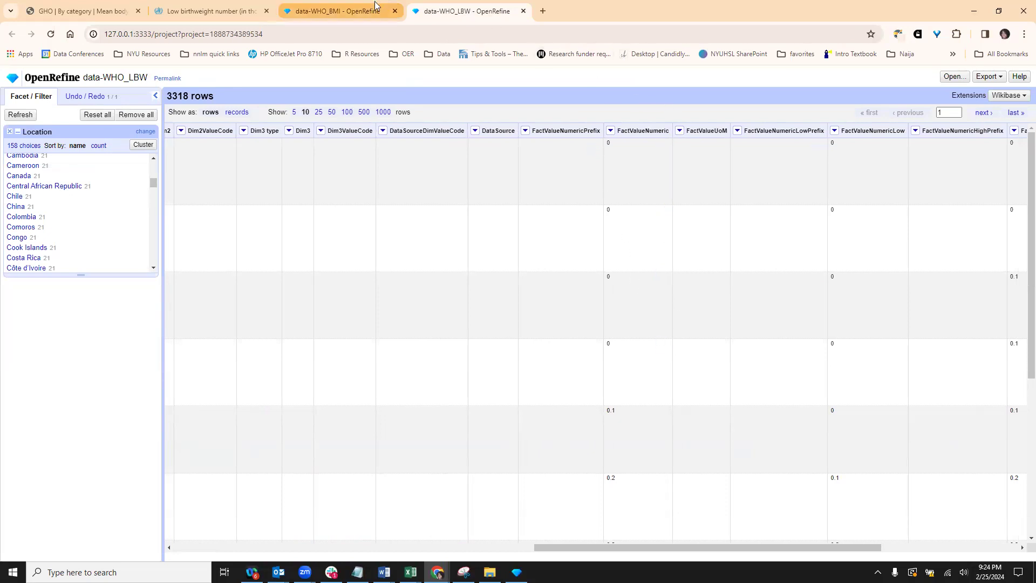
pyautogui.click(340, 10)
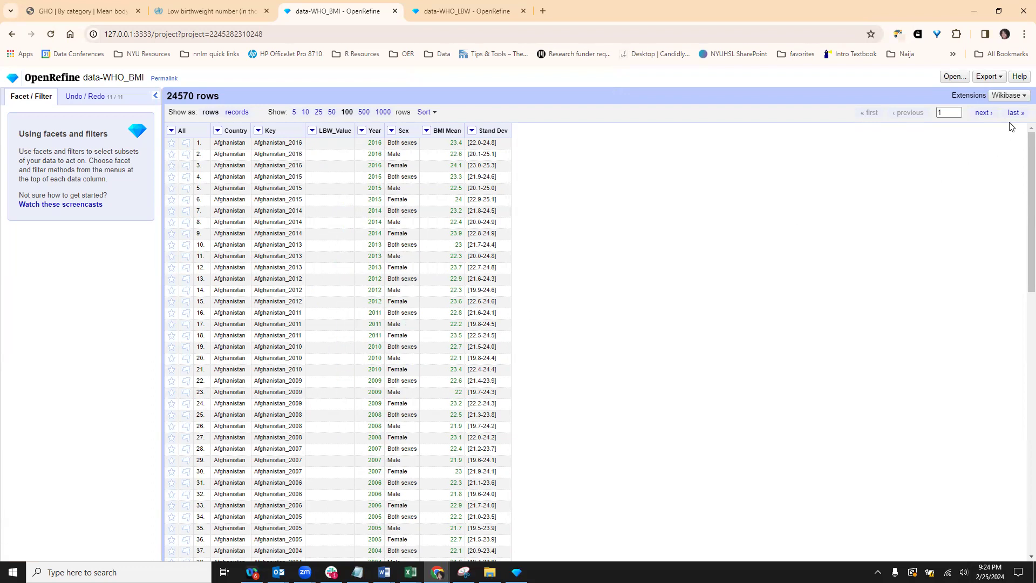
pyautogui.click(986, 115)
pyautogui.scroll(-8, 950, 245)
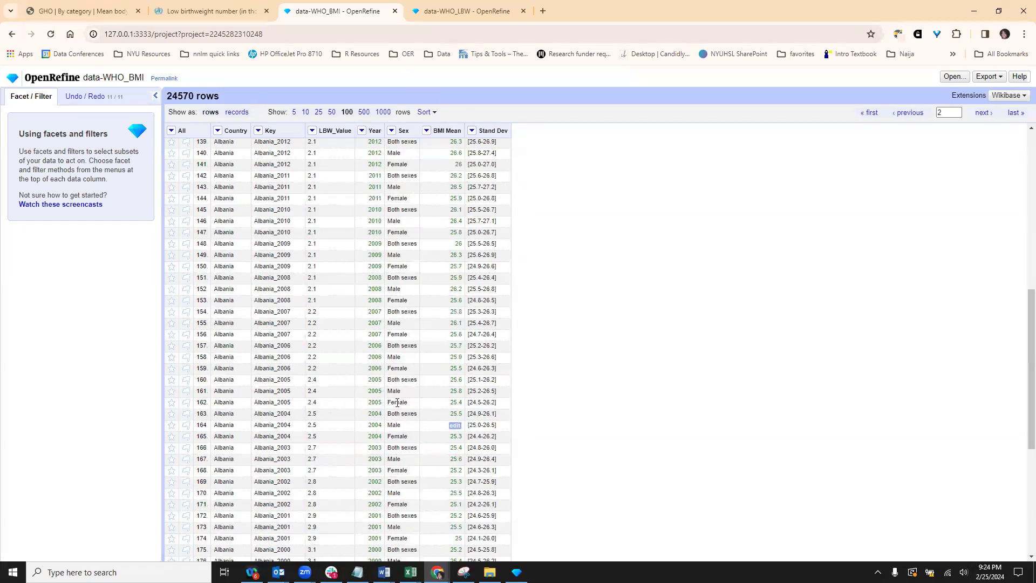
pyautogui.scroll(-3, 325, 452)
pyautogui.scroll(-2, 338, 332)
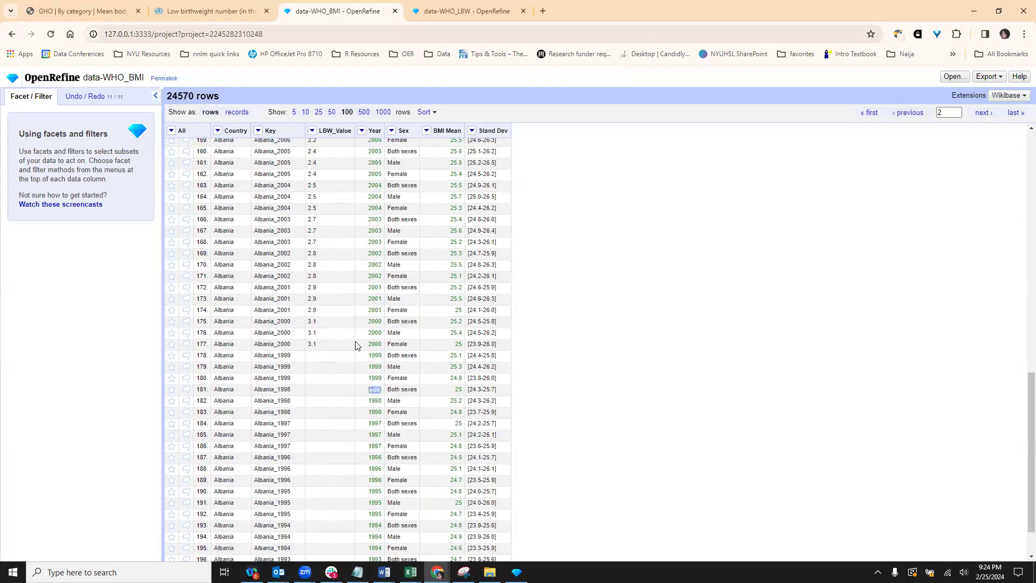
pyautogui.scroll(11, 346, 340)
pyautogui.scroll(1, 354, 346)
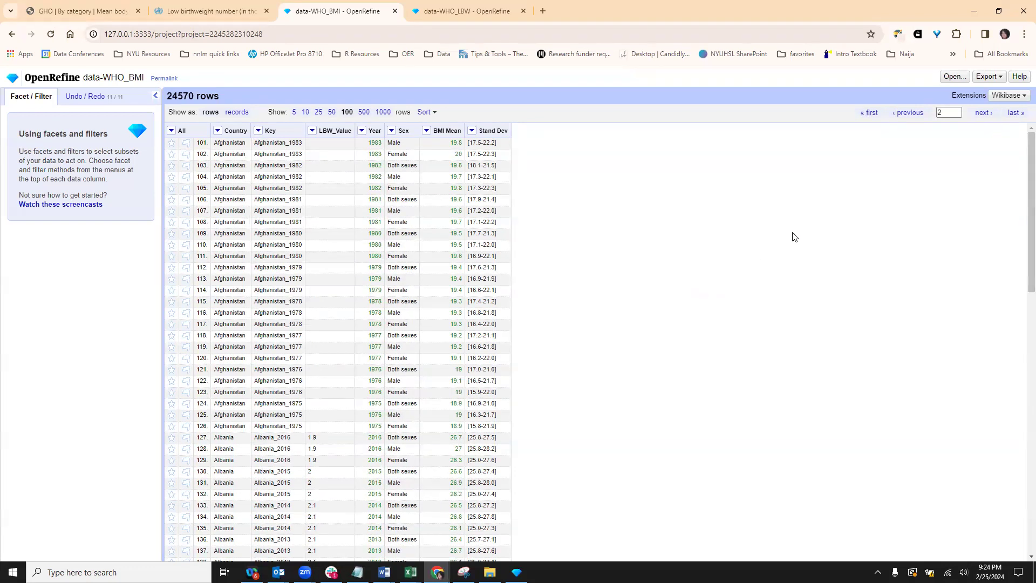
pyautogui.click(988, 76)
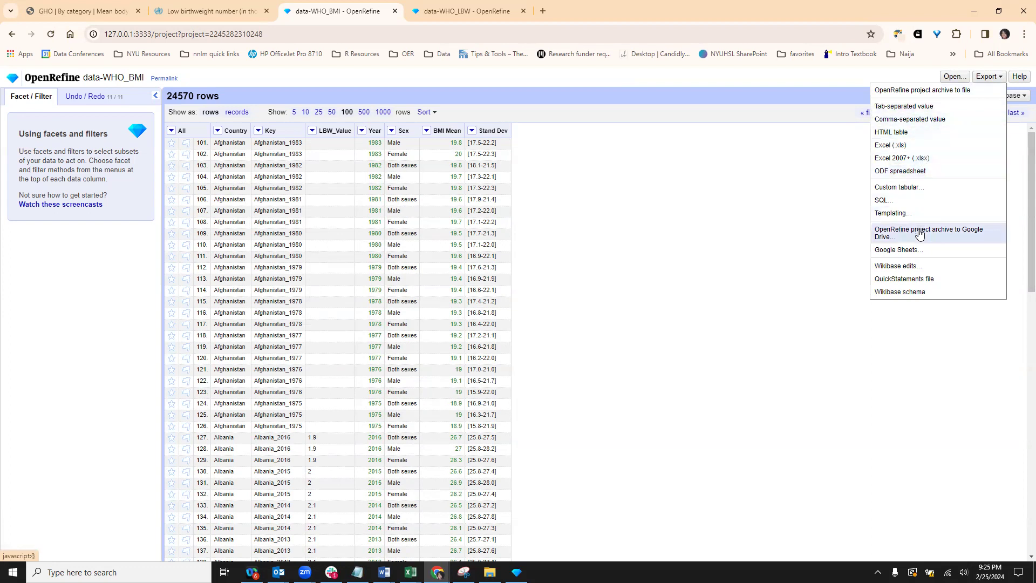
pyautogui.click(700, 295)
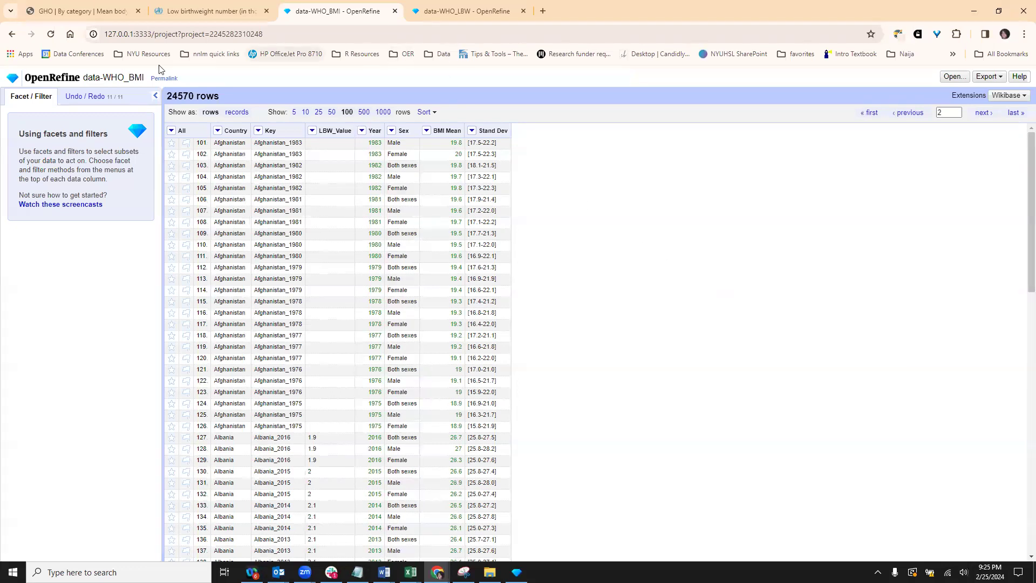
# Reopen the data-WHO_BMI project from the project list and show 500 rows per page
pyautogui.click(75, 82)
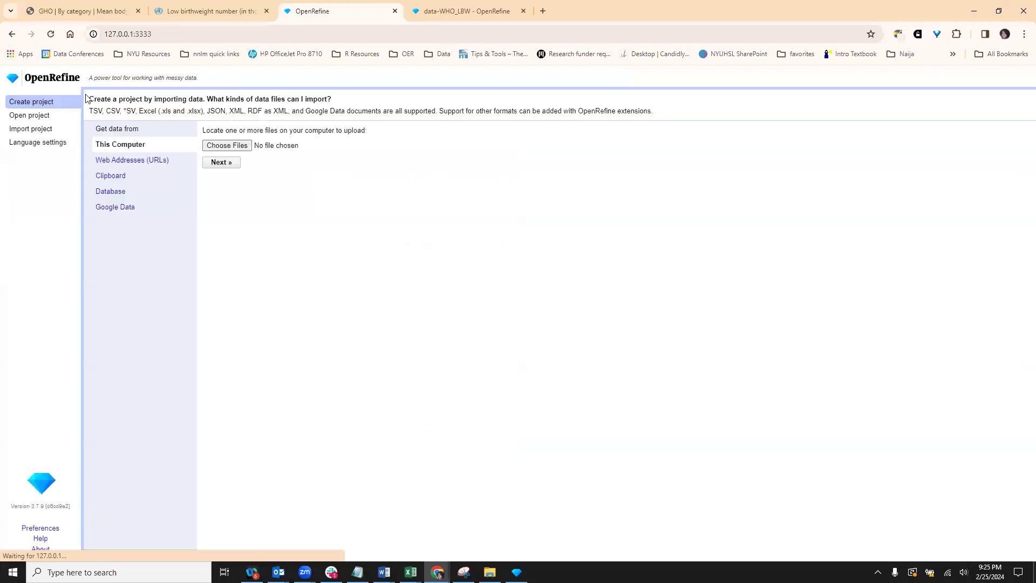
pyautogui.click(56, 115)
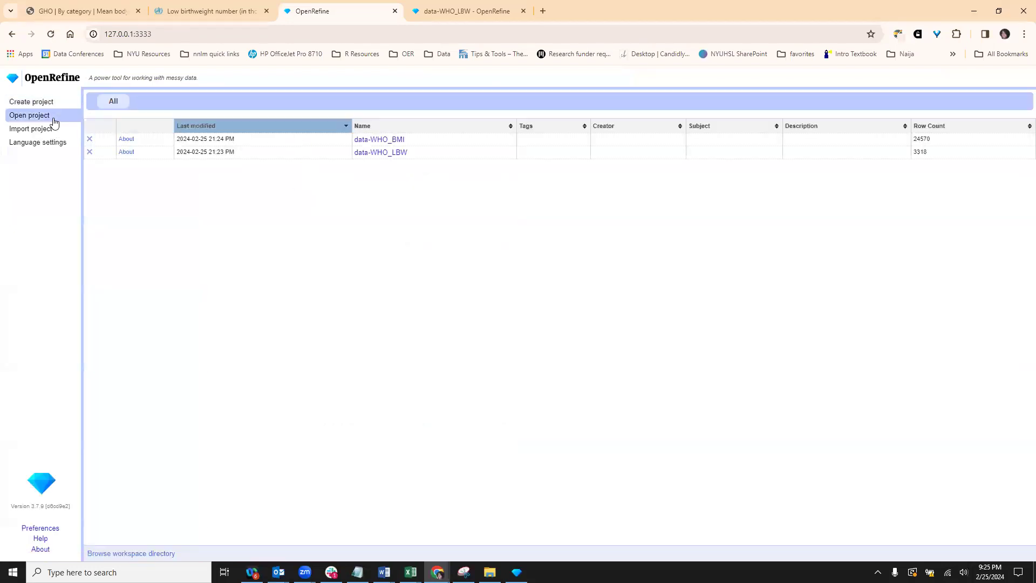
pyautogui.click(392, 142)
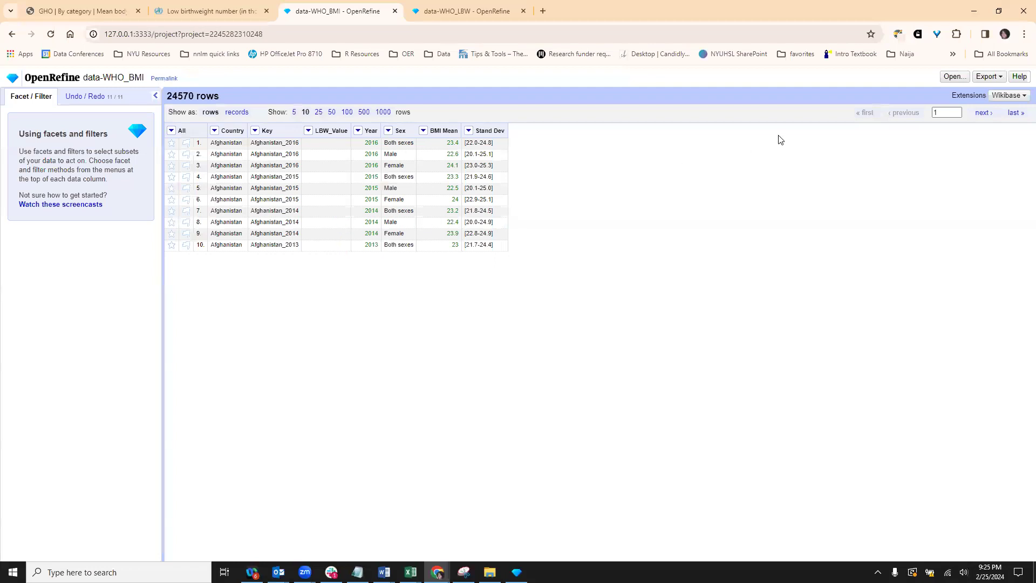
pyautogui.click(364, 112)
pyautogui.scroll(-17, 348, 195)
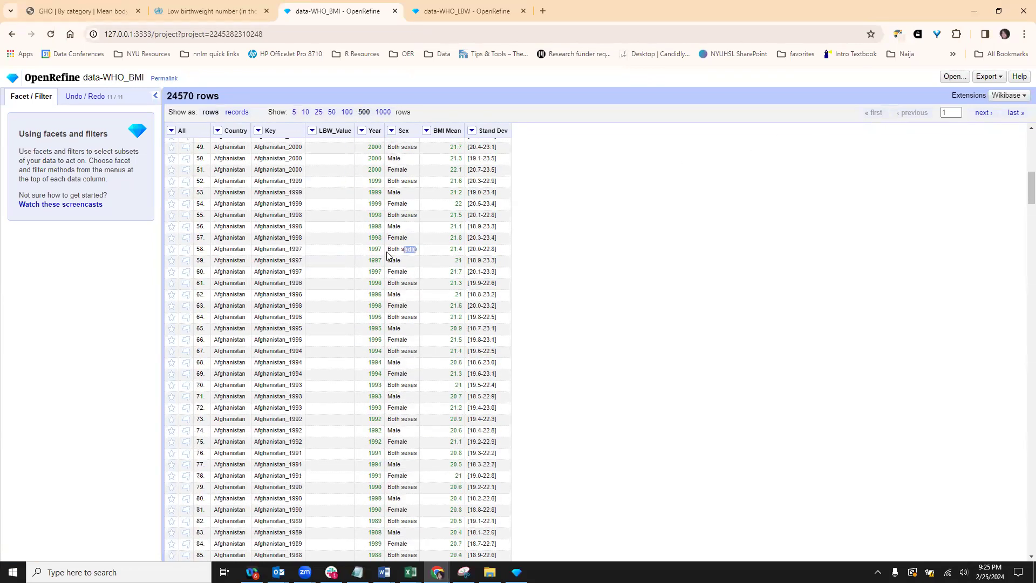
pyautogui.moveTo(1031, 215); pyautogui.dragTo(1031, 145)
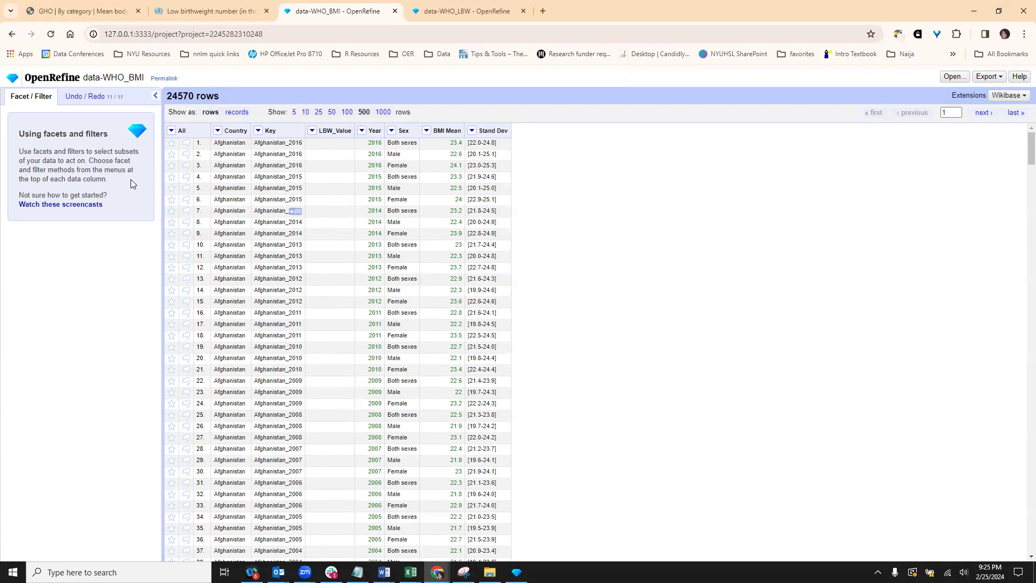
# Roll the project history back to the rename of BMI 2 to Stand Dev, and restore it to the LBW_Value column creation
pyautogui.click(84, 101)
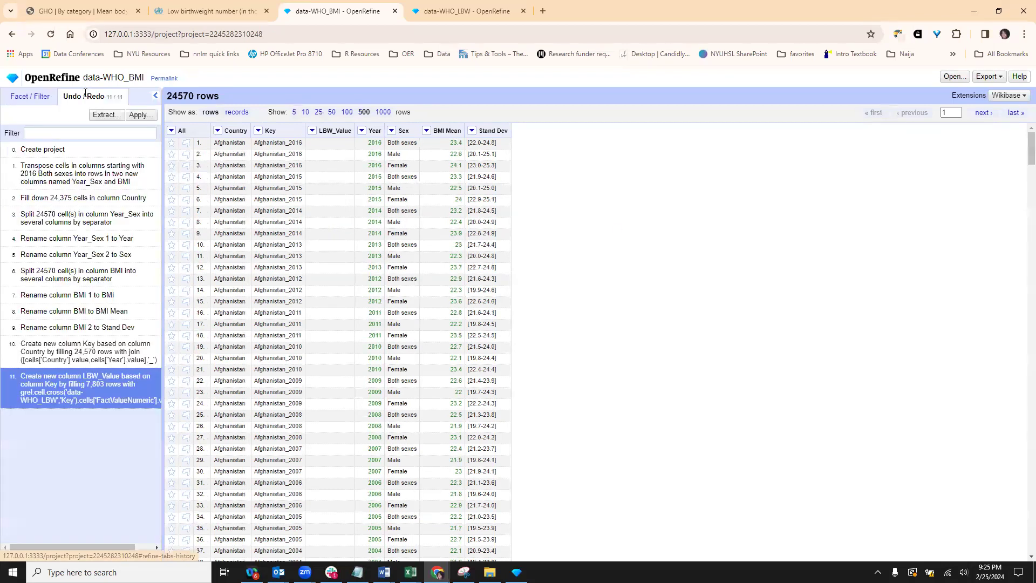
pyautogui.click(80, 347)
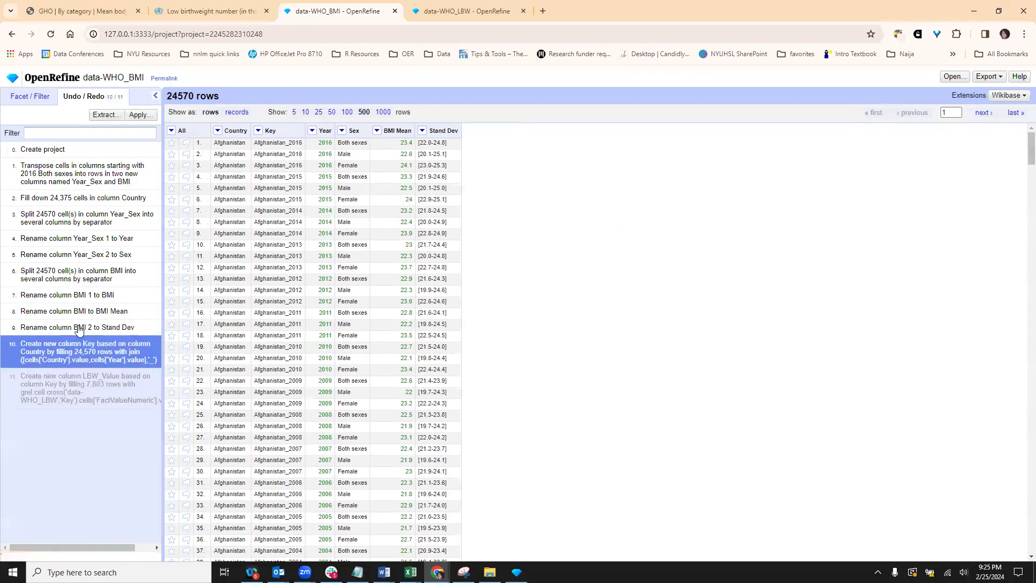
pyautogui.click(78, 328)
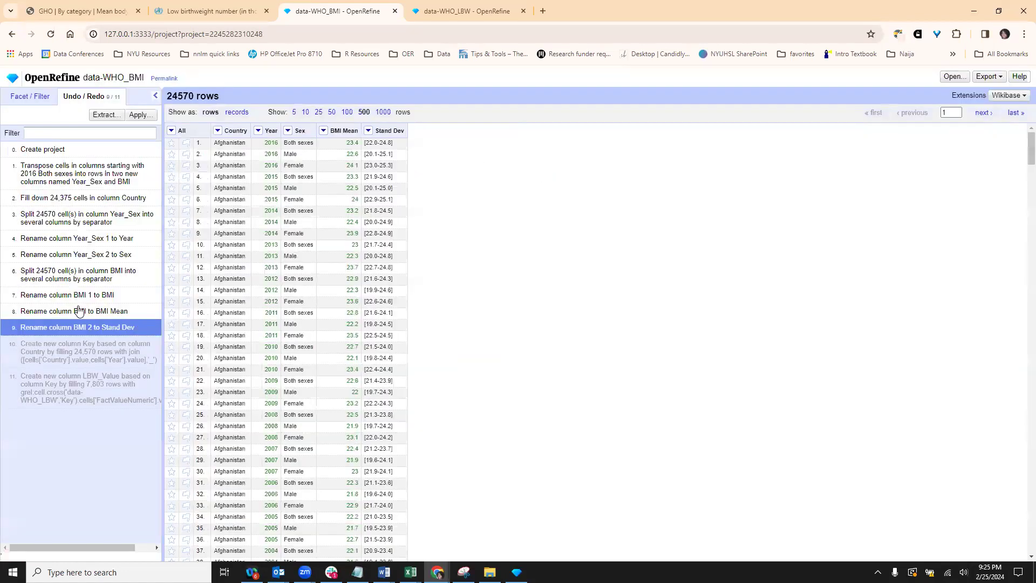
pyautogui.click(82, 384)
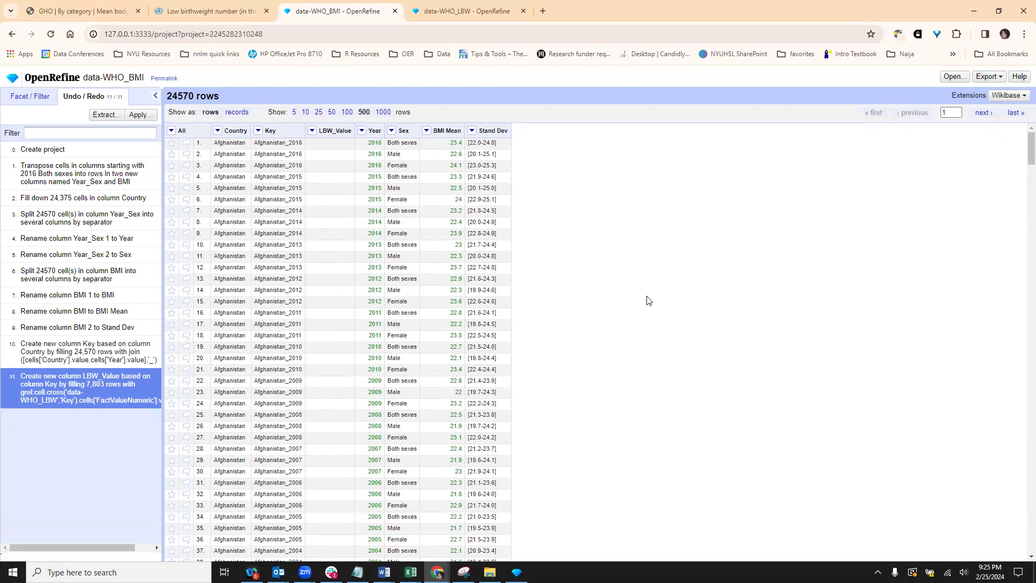
# Export the data-WHO_BMI project as an Excel (.xls) file
pyautogui.click(988, 76)
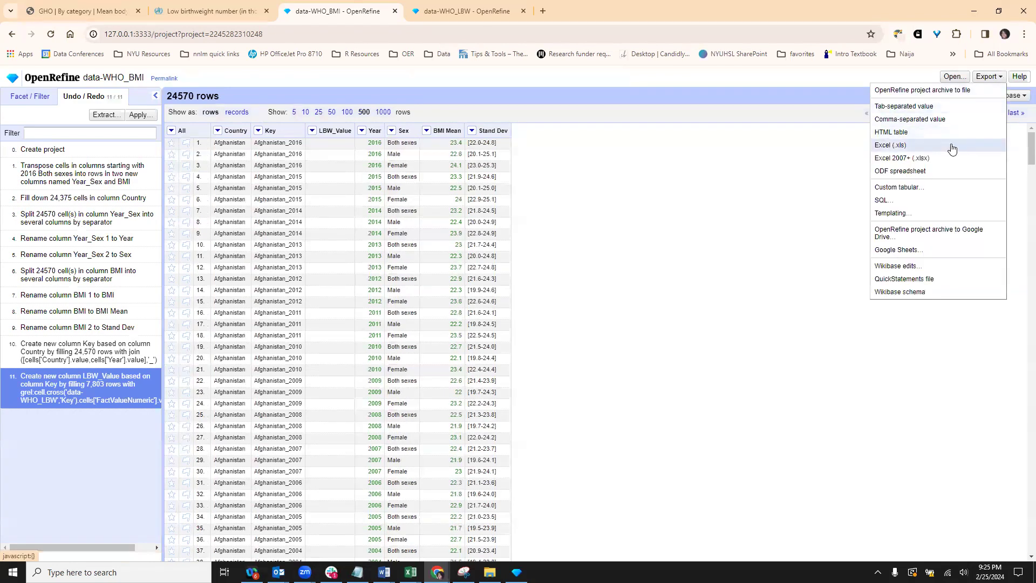
pyautogui.click(953, 146)
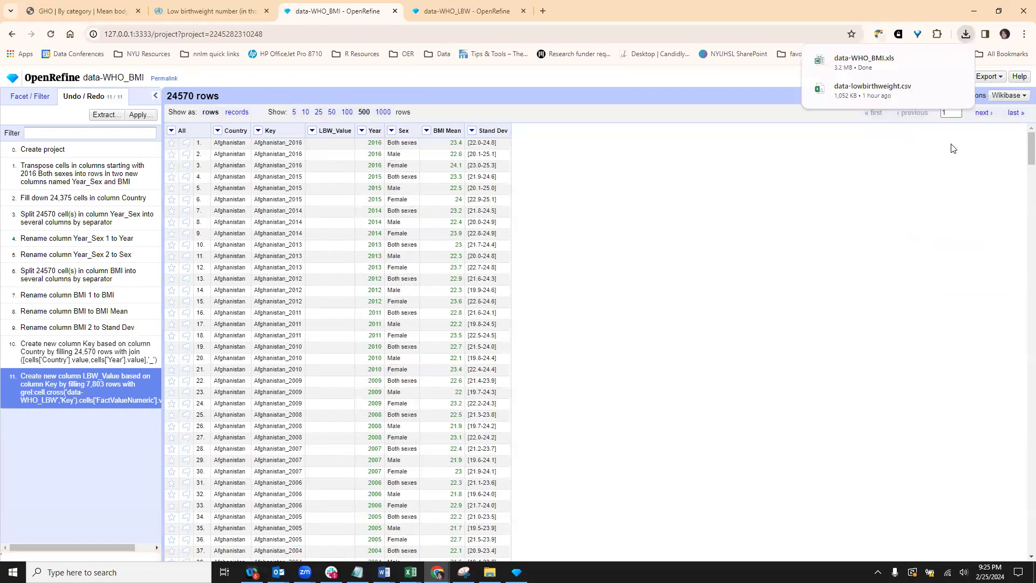
pyautogui.moveTo(875, 72)
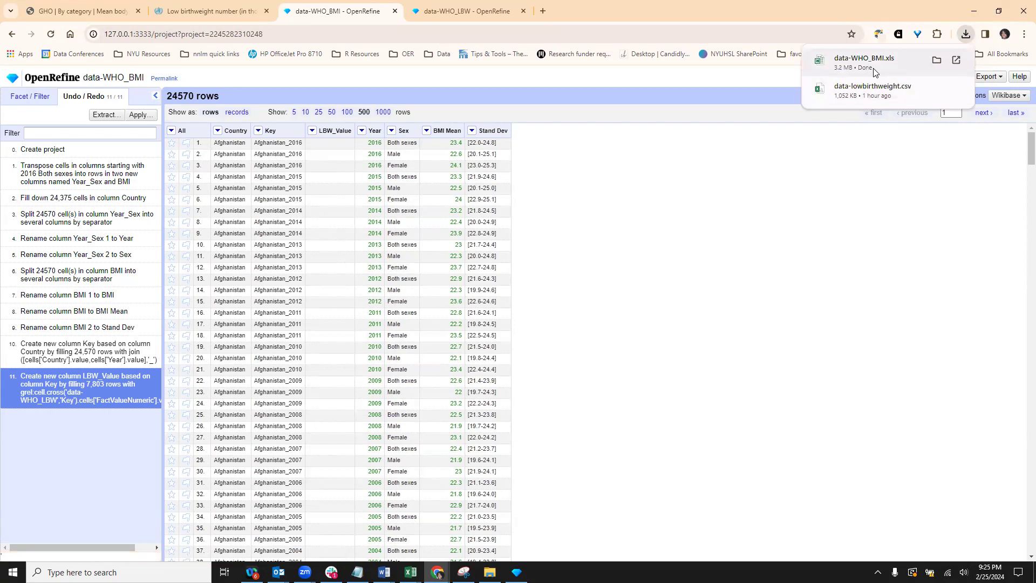